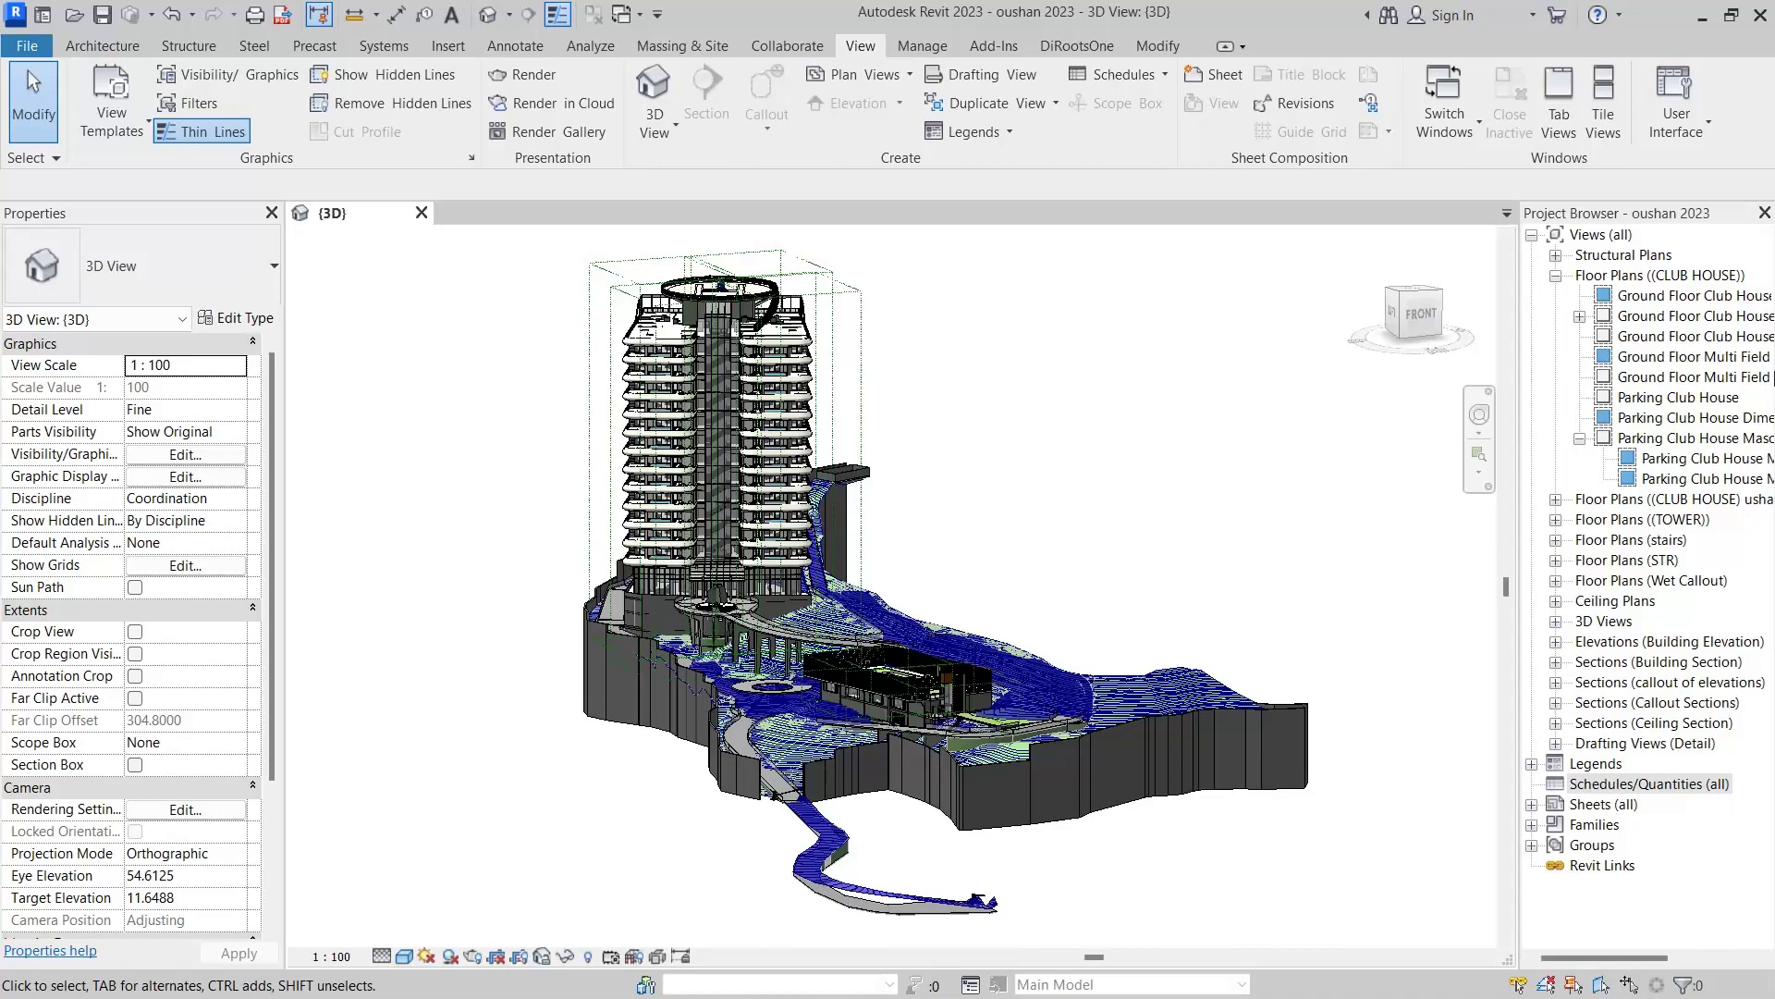
Begin a new quantities schedule and browse the category list toward Stairs.
{"action": "left_click", "coordinate": [1128, 78]}
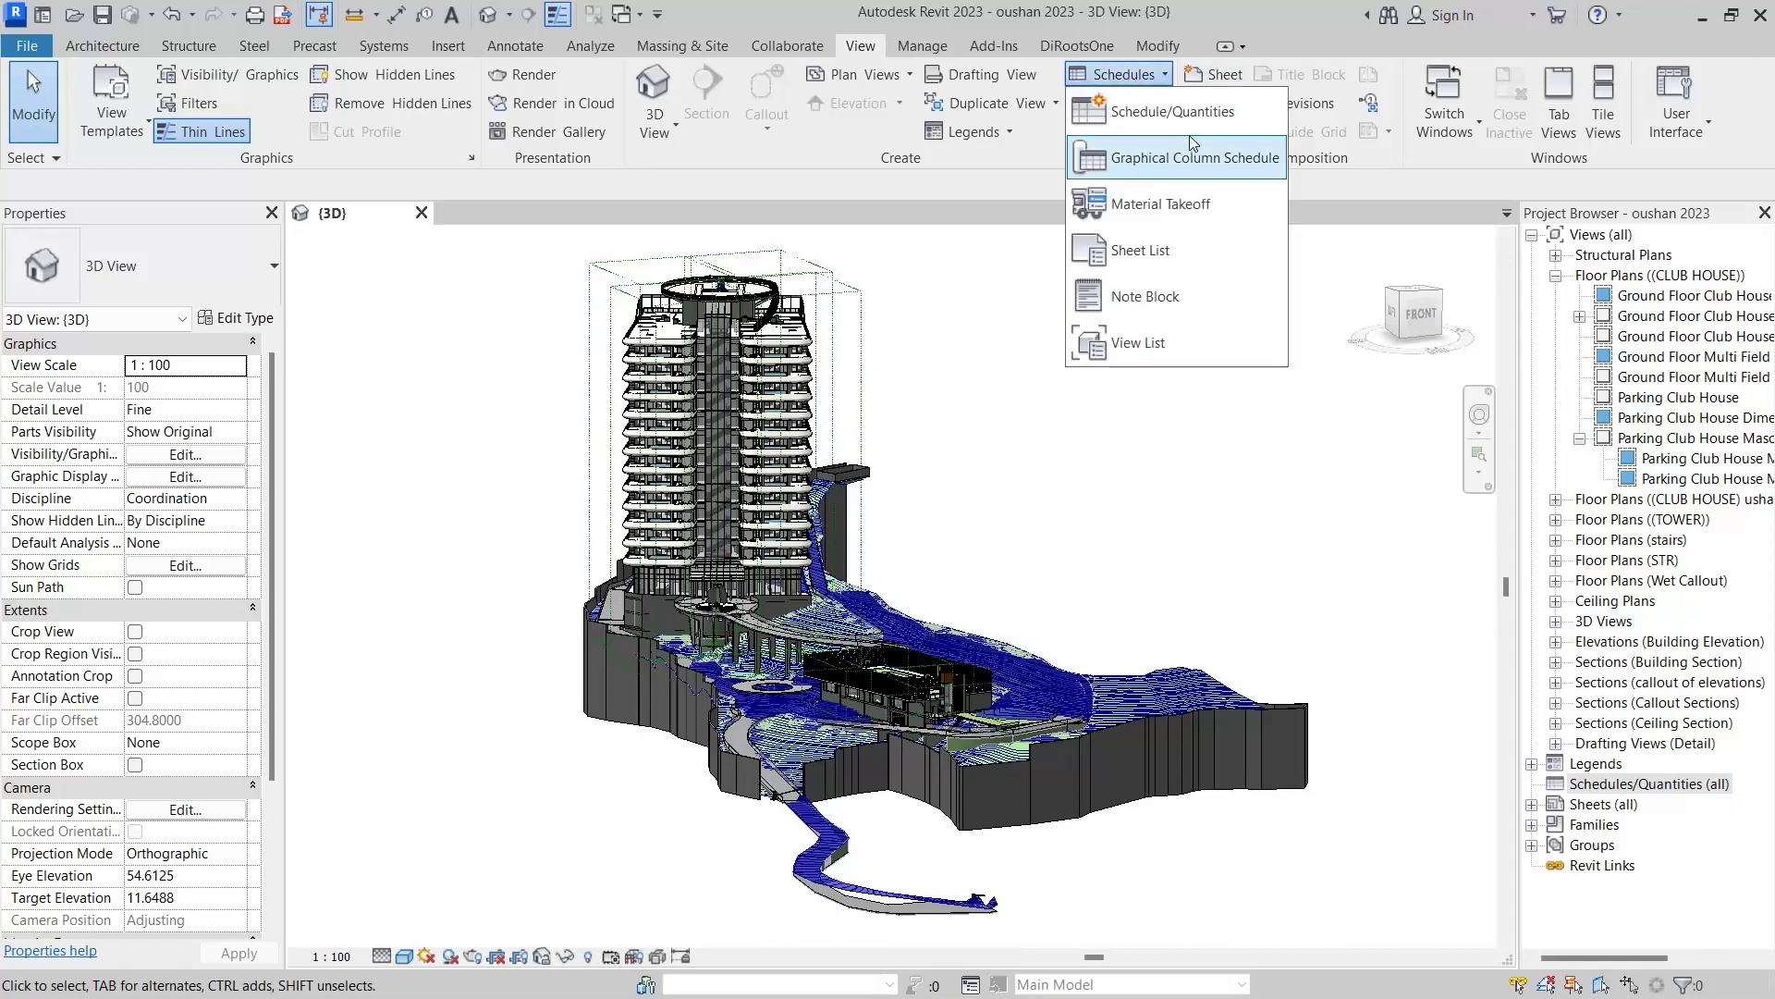
{"action": "left_click", "coordinate": [1173, 113]}
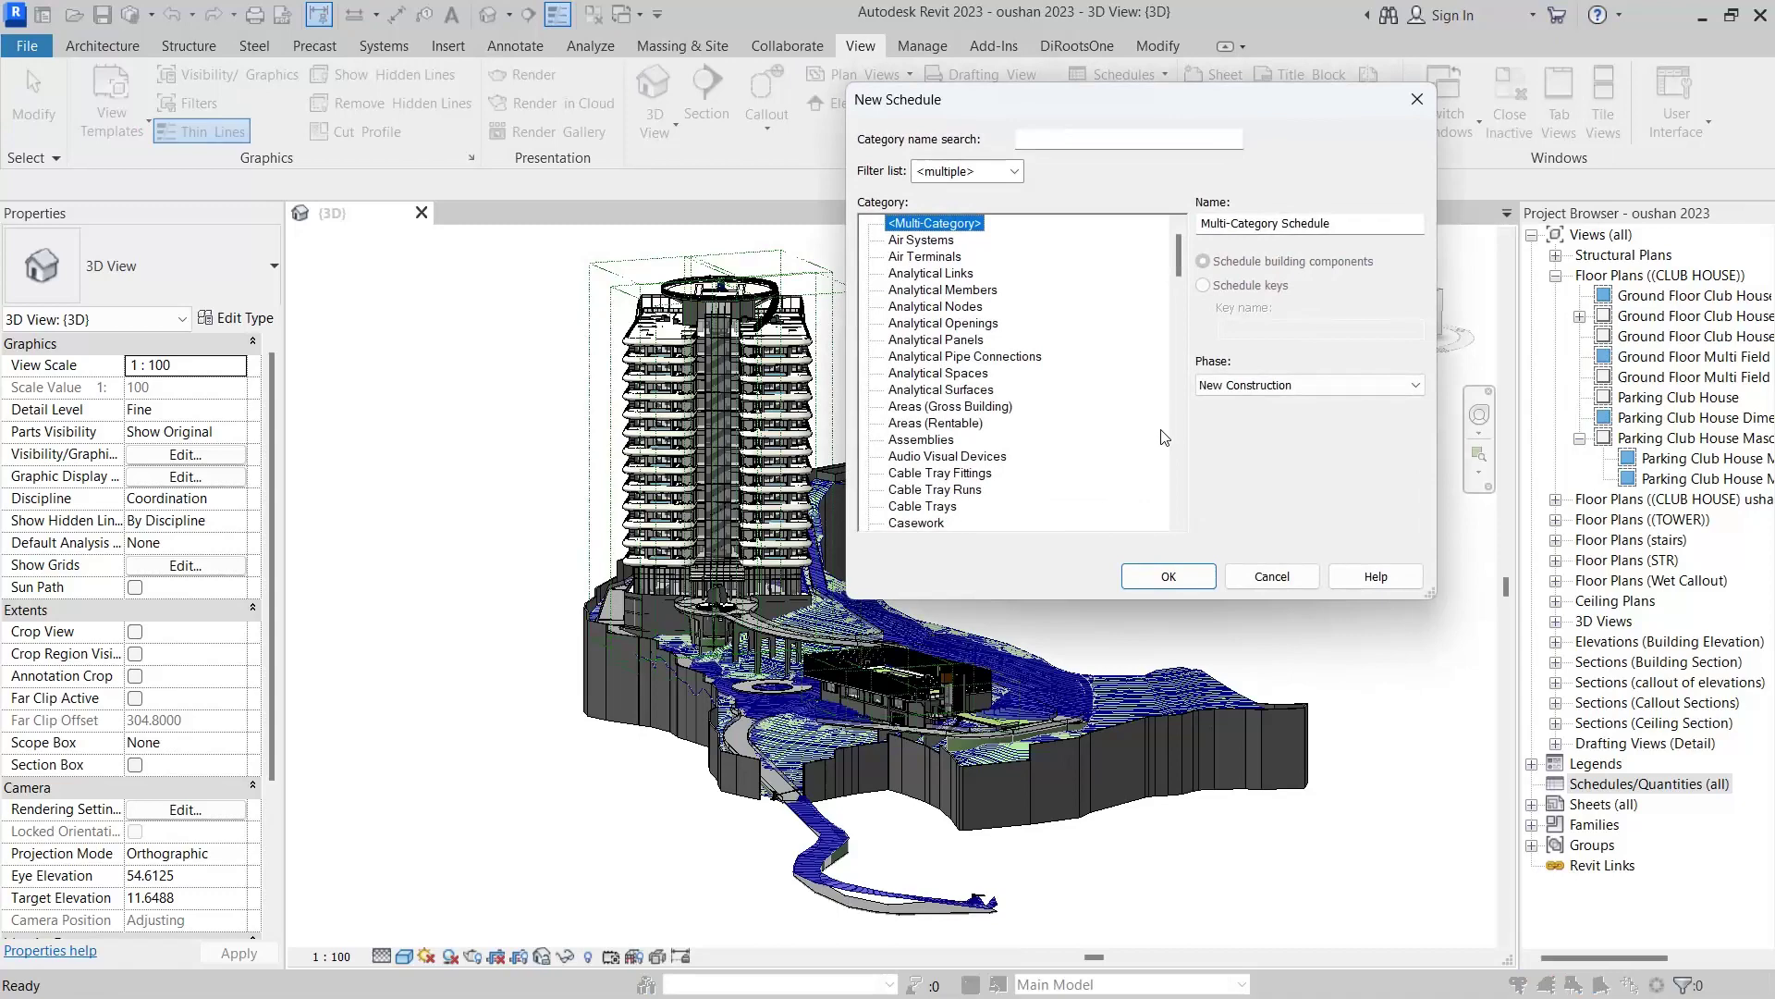
{"action": "left_click", "coordinate": [934, 342]}
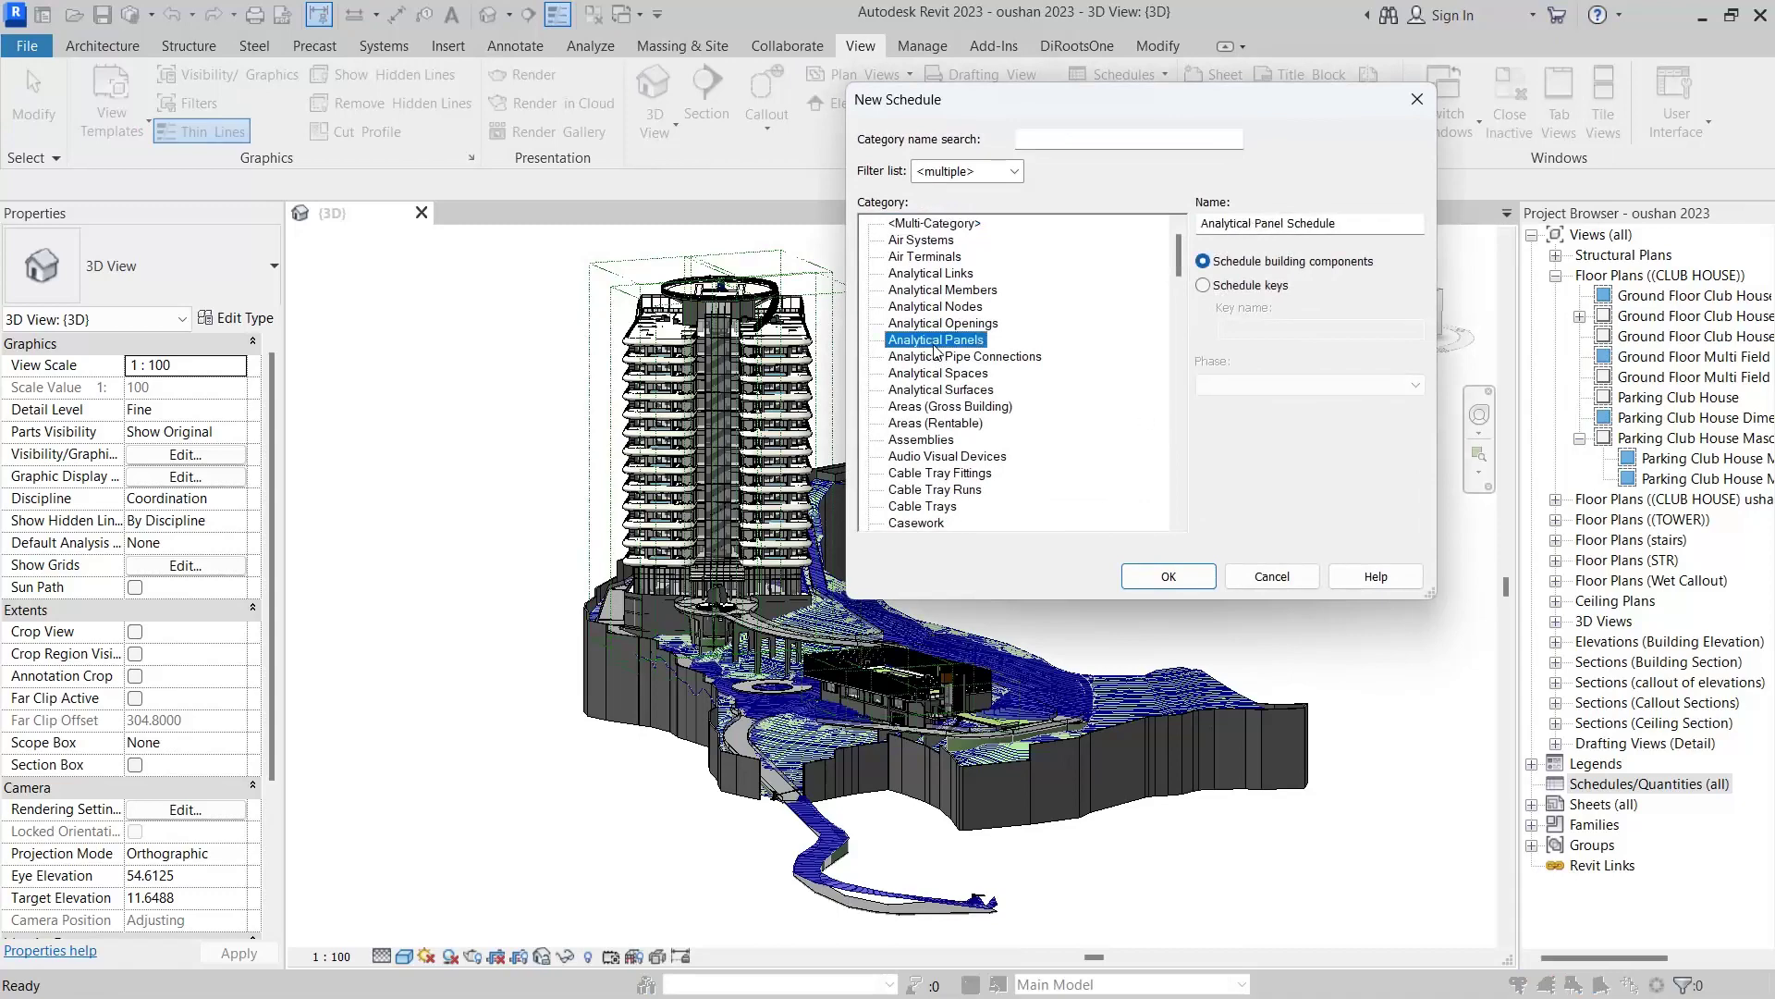
{"action": "key", "text": "s"}
{"action": "key", "text": "t"}
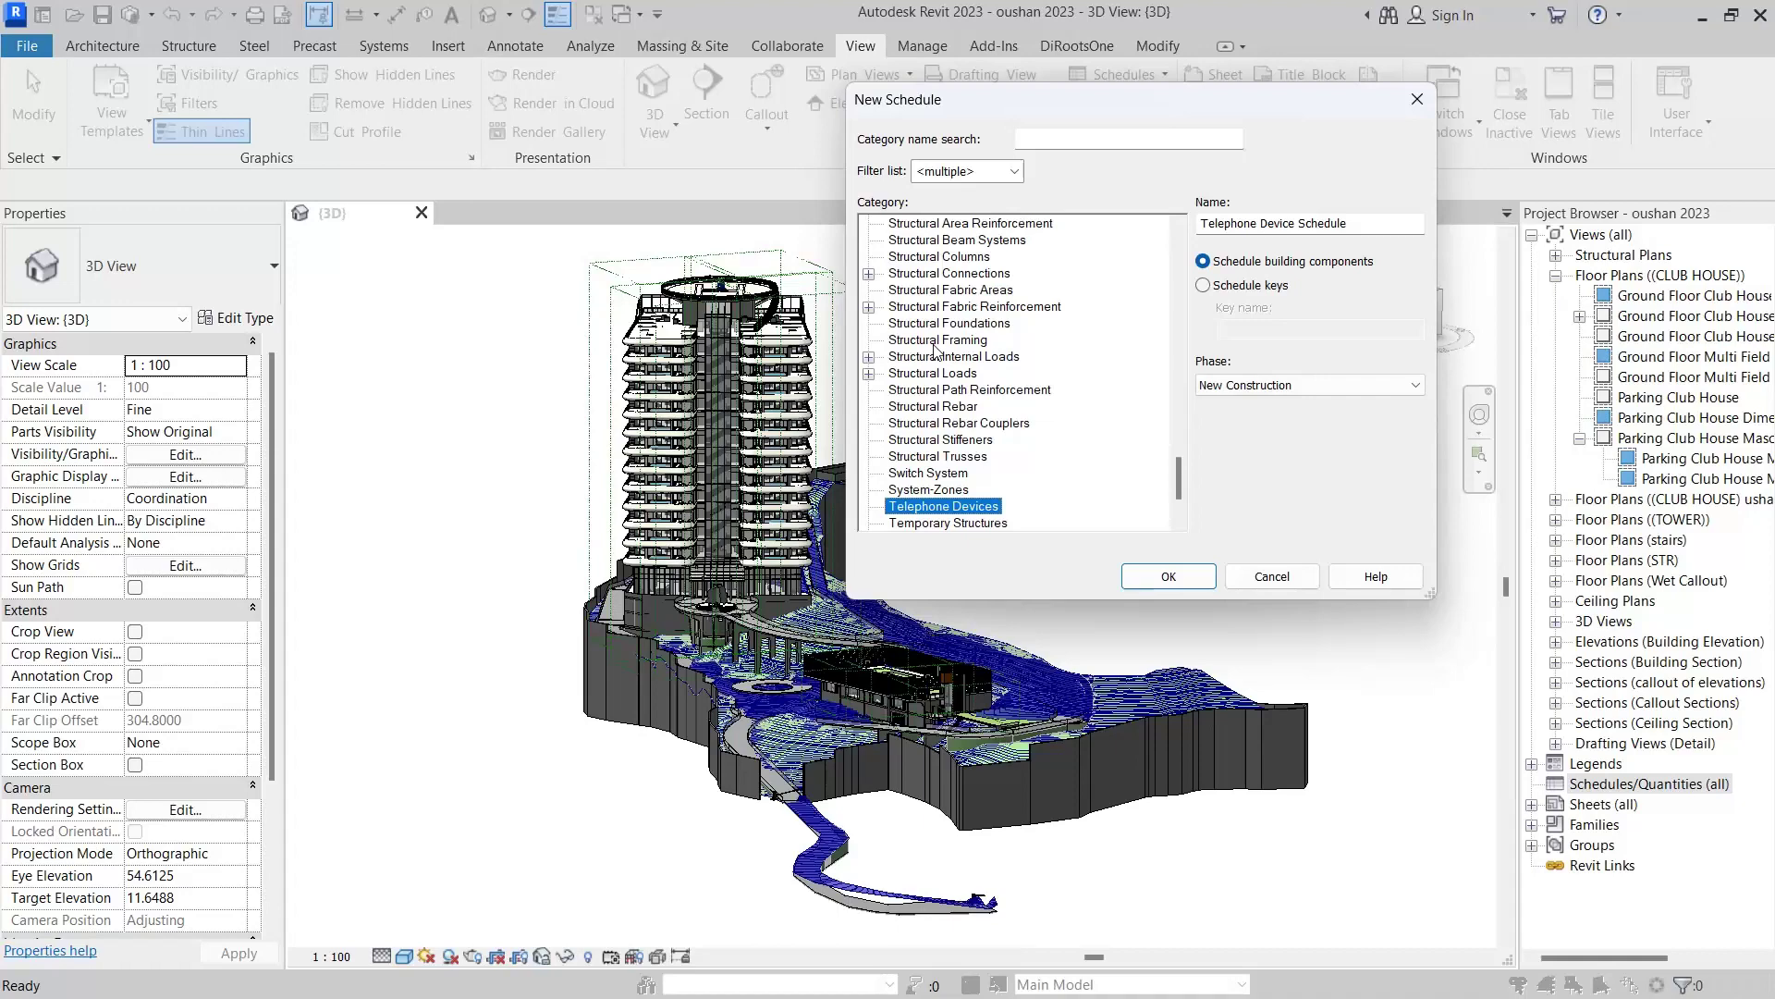
{"action": "scroll", "coordinate": [936, 406], "scroll_direction": "down", "scroll_amount": 2}
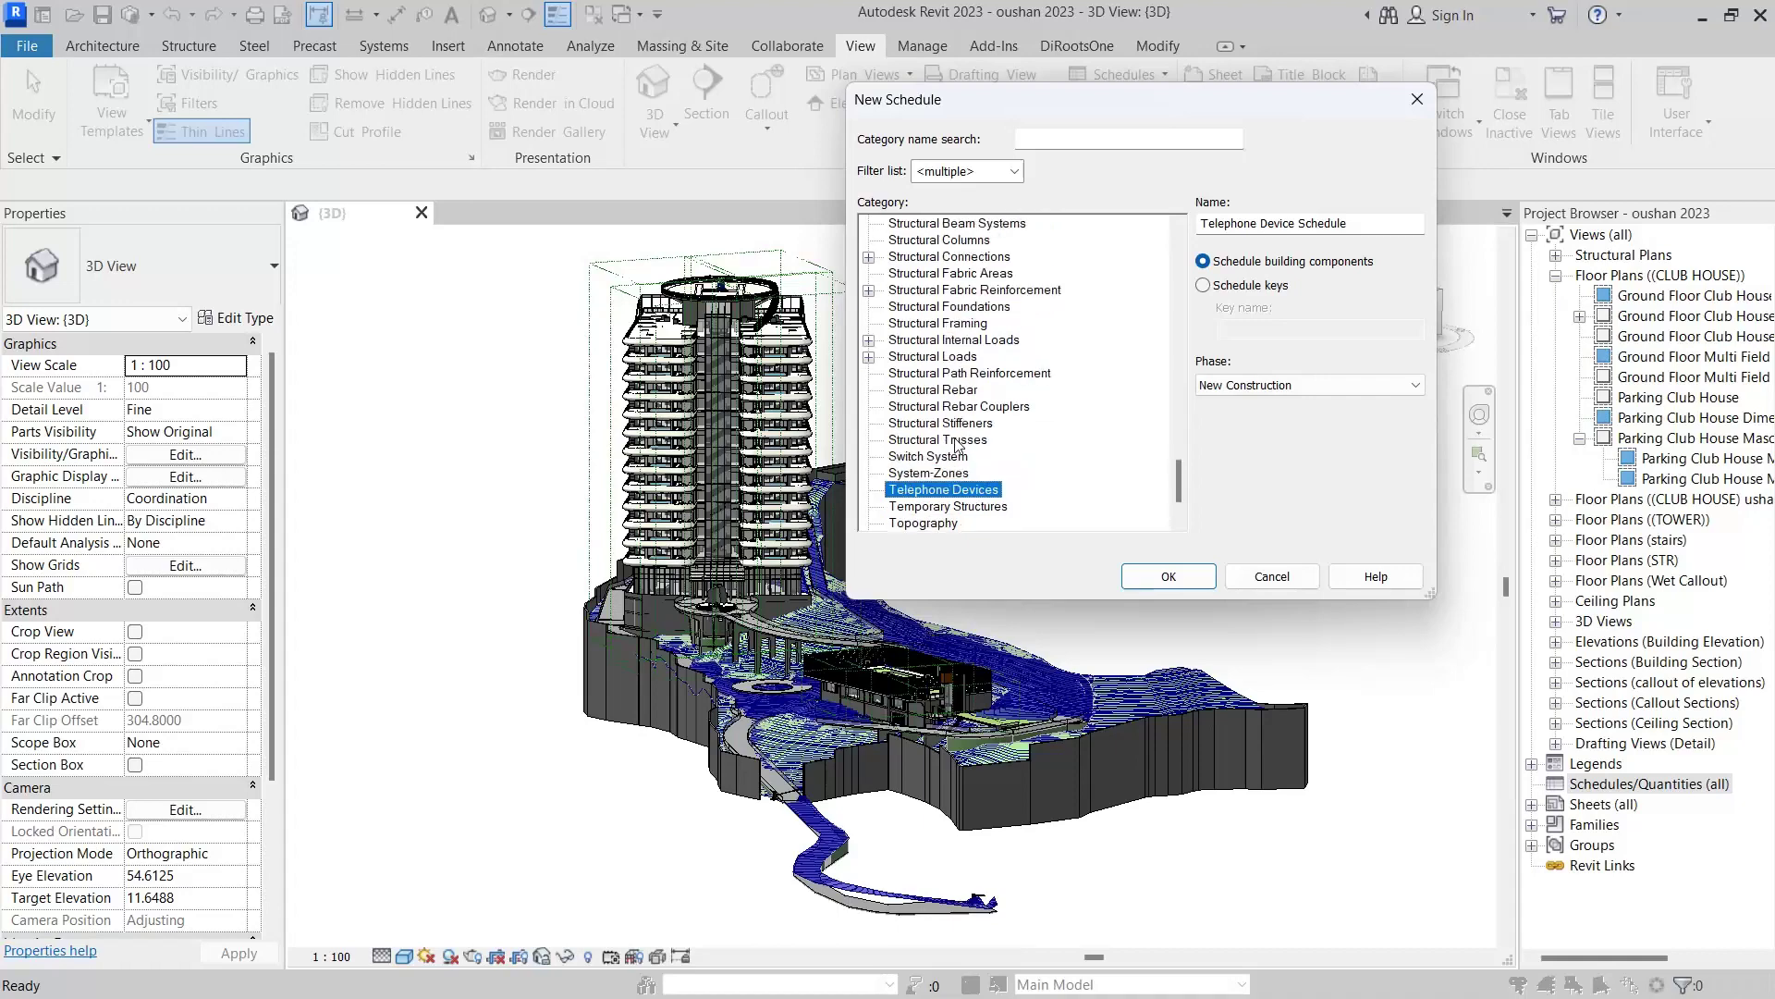
{"action": "left_click", "coordinate": [925, 457]}
Confirm the Stairs category, then add Actual Riser Height, Actual Tread Depth and Family and Type fields.
{"action": "key", "text": "s"}
{"action": "key", "text": "t"}
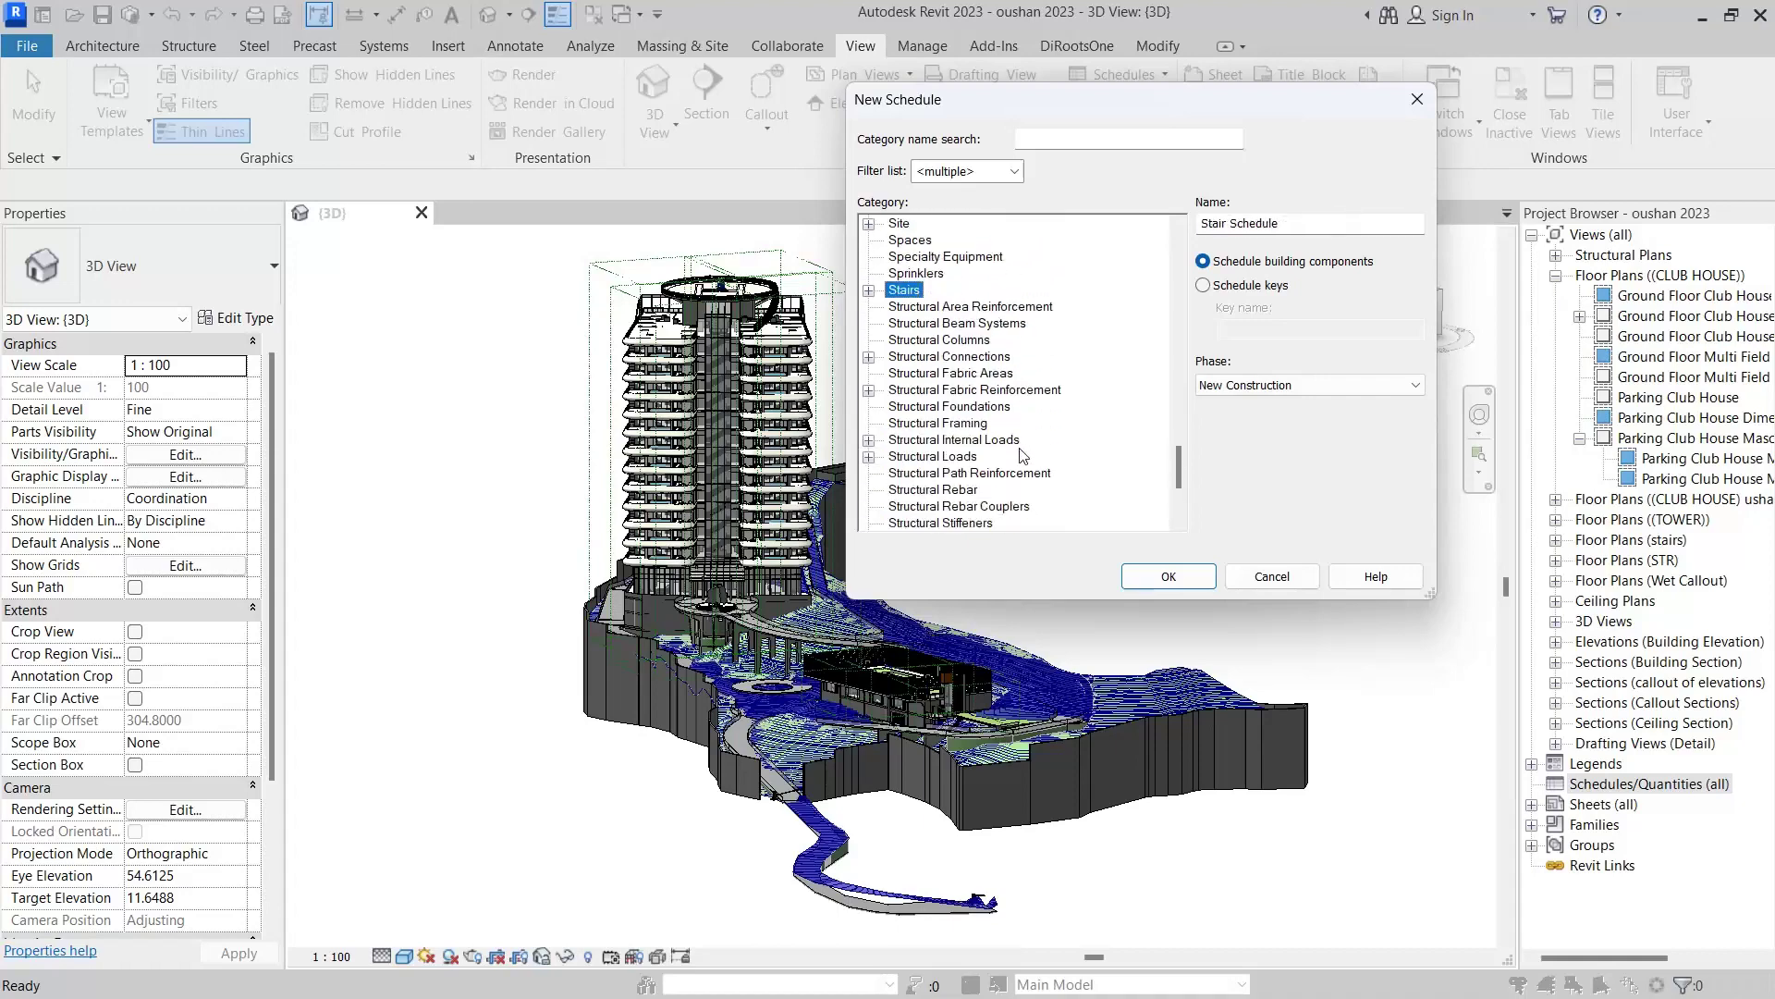
{"action": "double_click", "coordinate": [907, 290]}
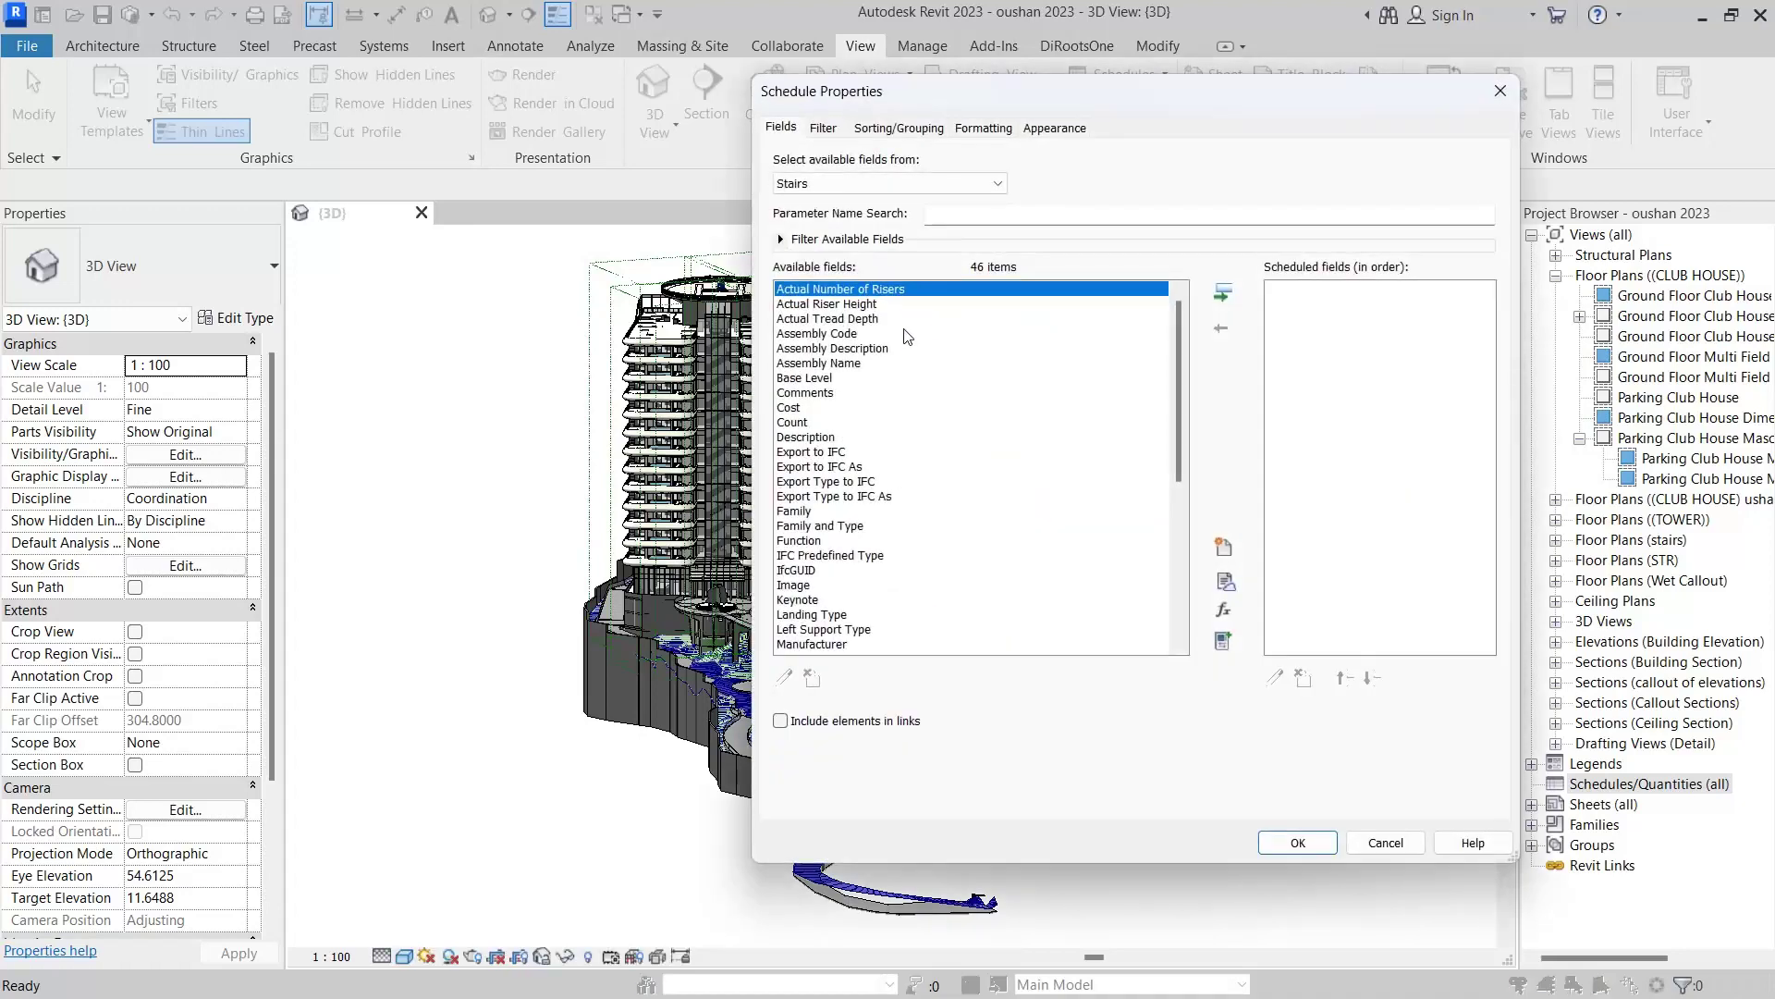
{"action": "double_click", "coordinate": [837, 305]}
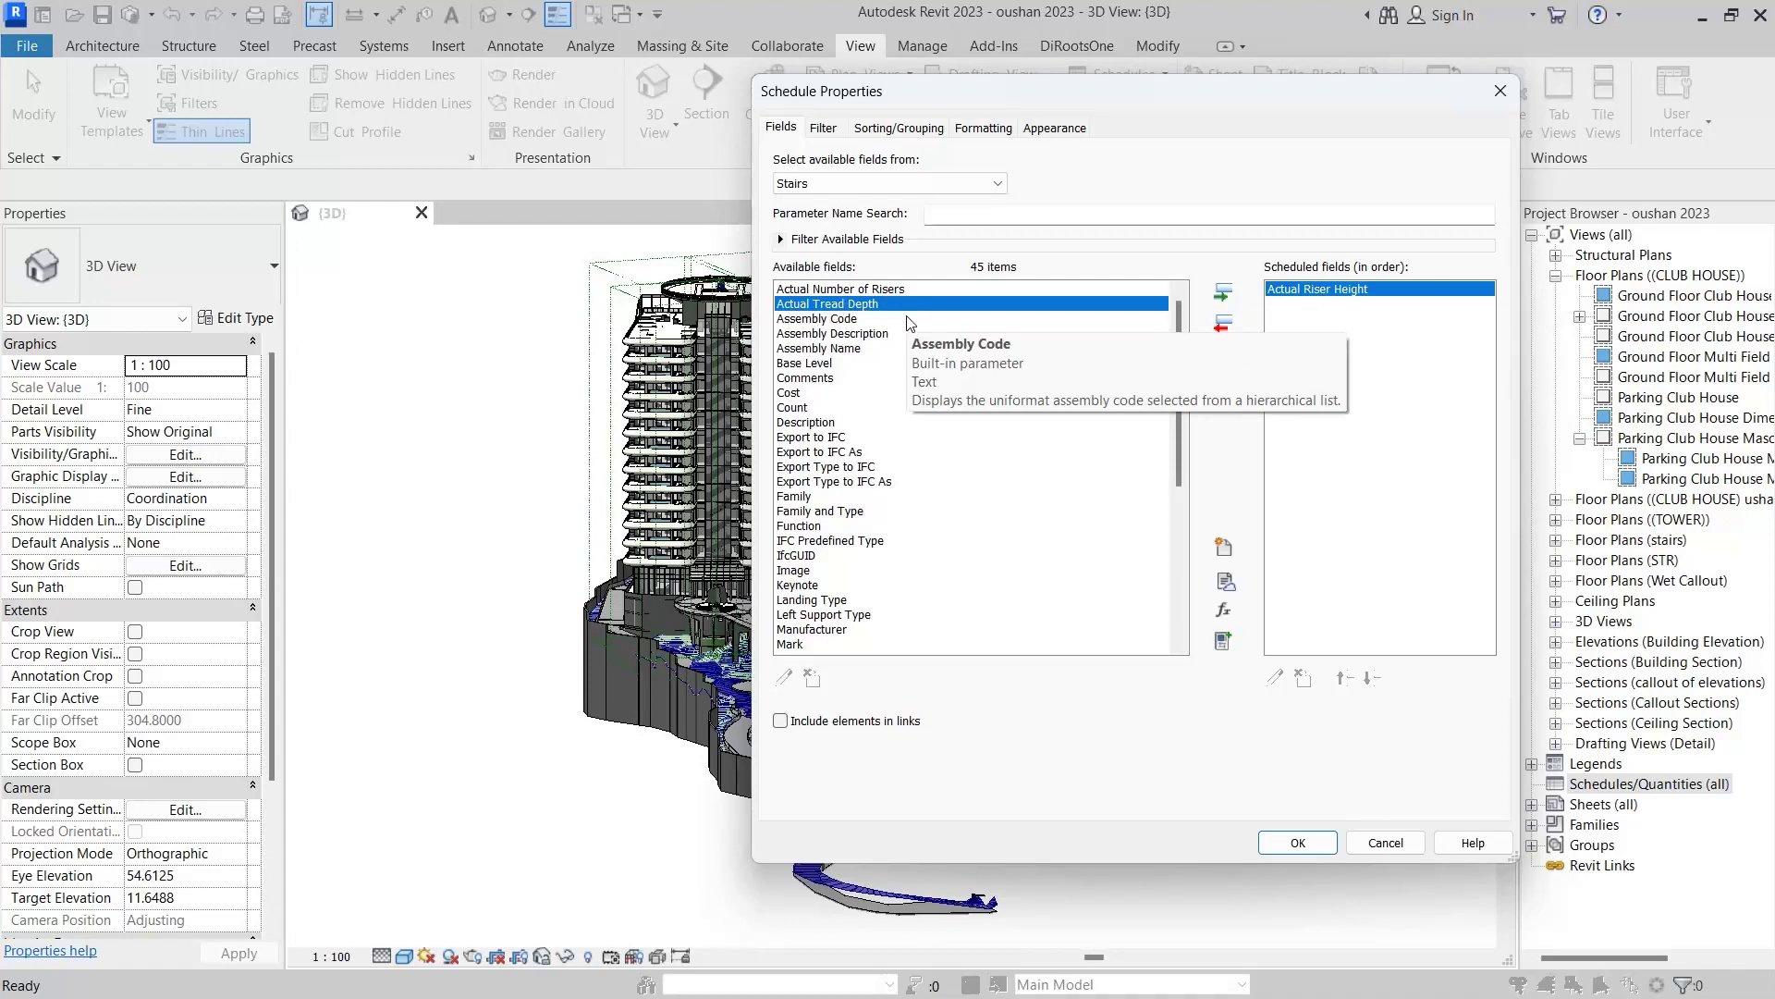
{"action": "double_click", "coordinate": [874, 305]}
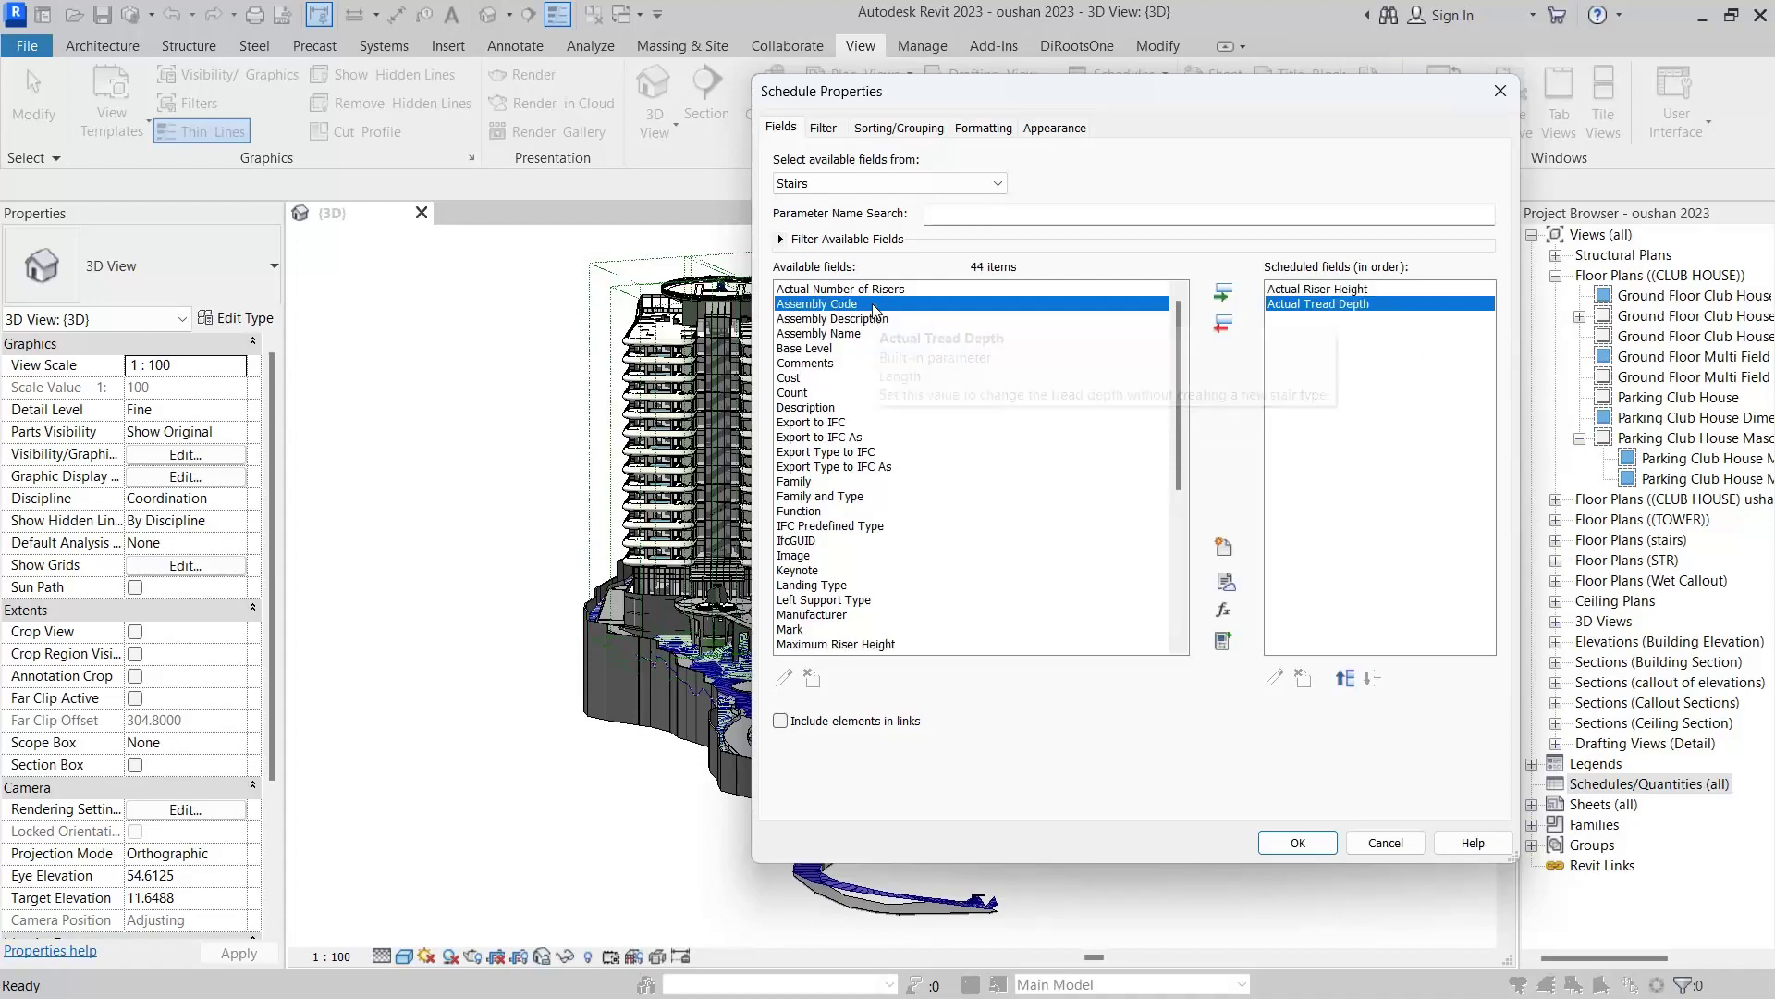
{"action": "left_click", "coordinate": [852, 467]}
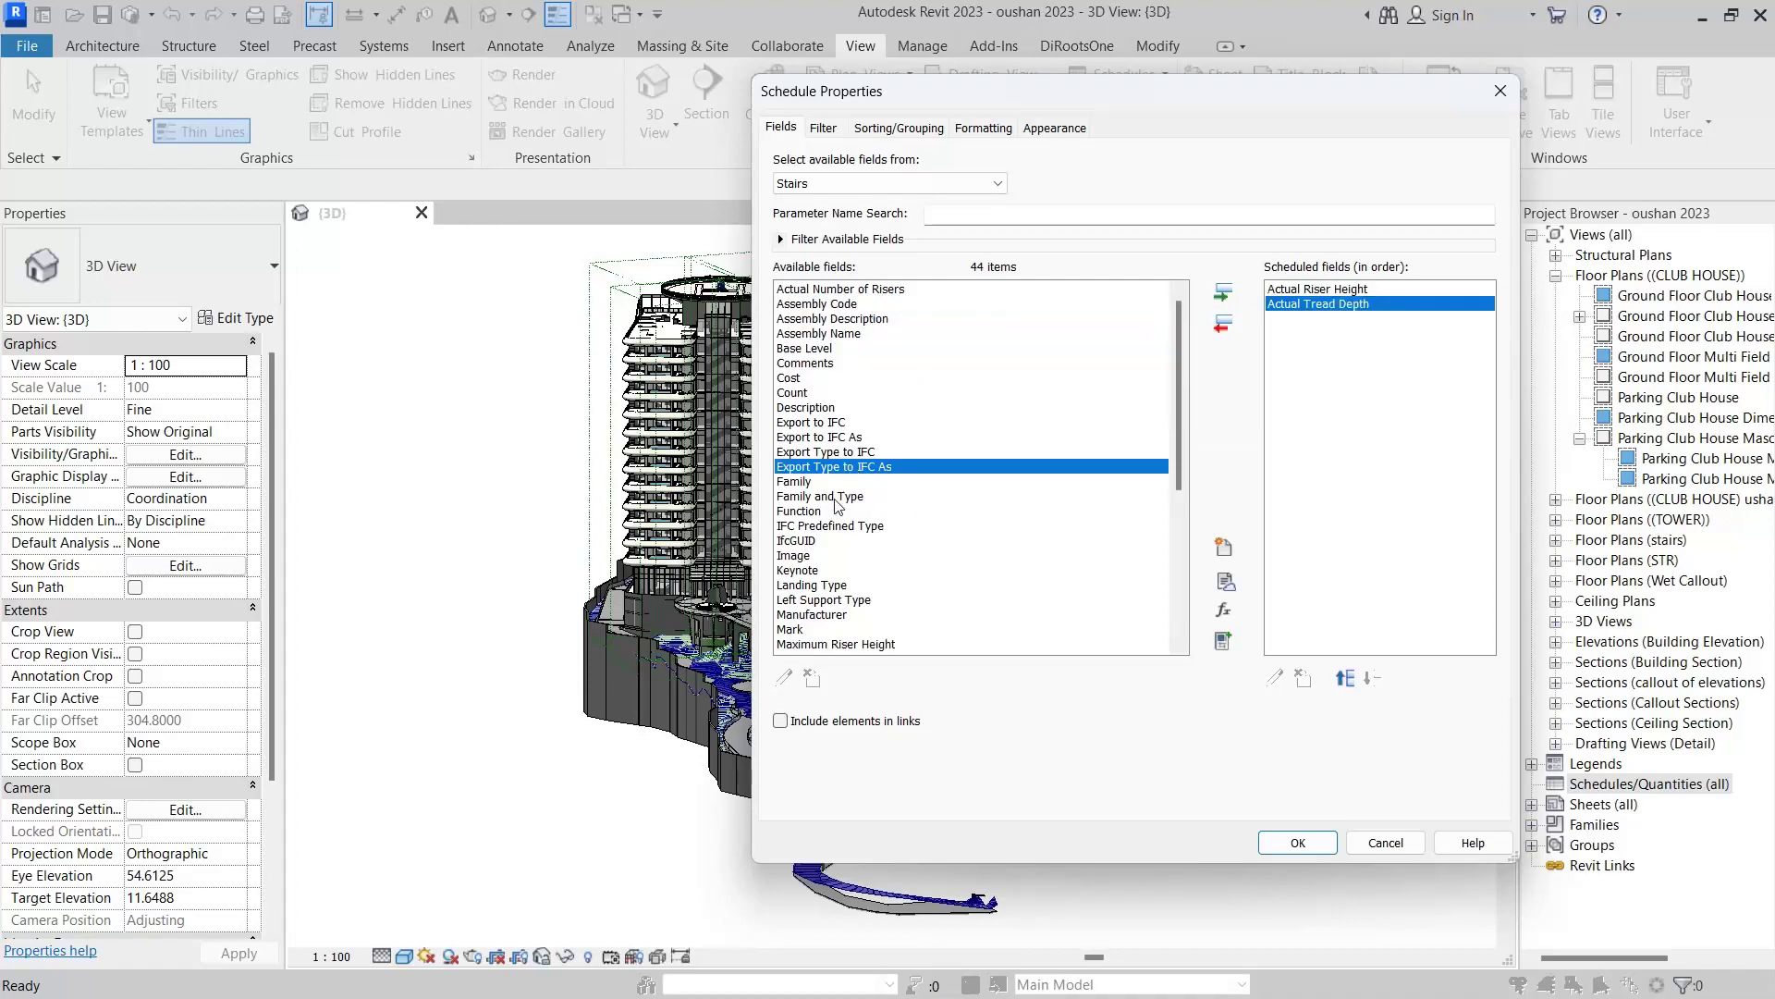
{"action": "double_click", "coordinate": [836, 497]}
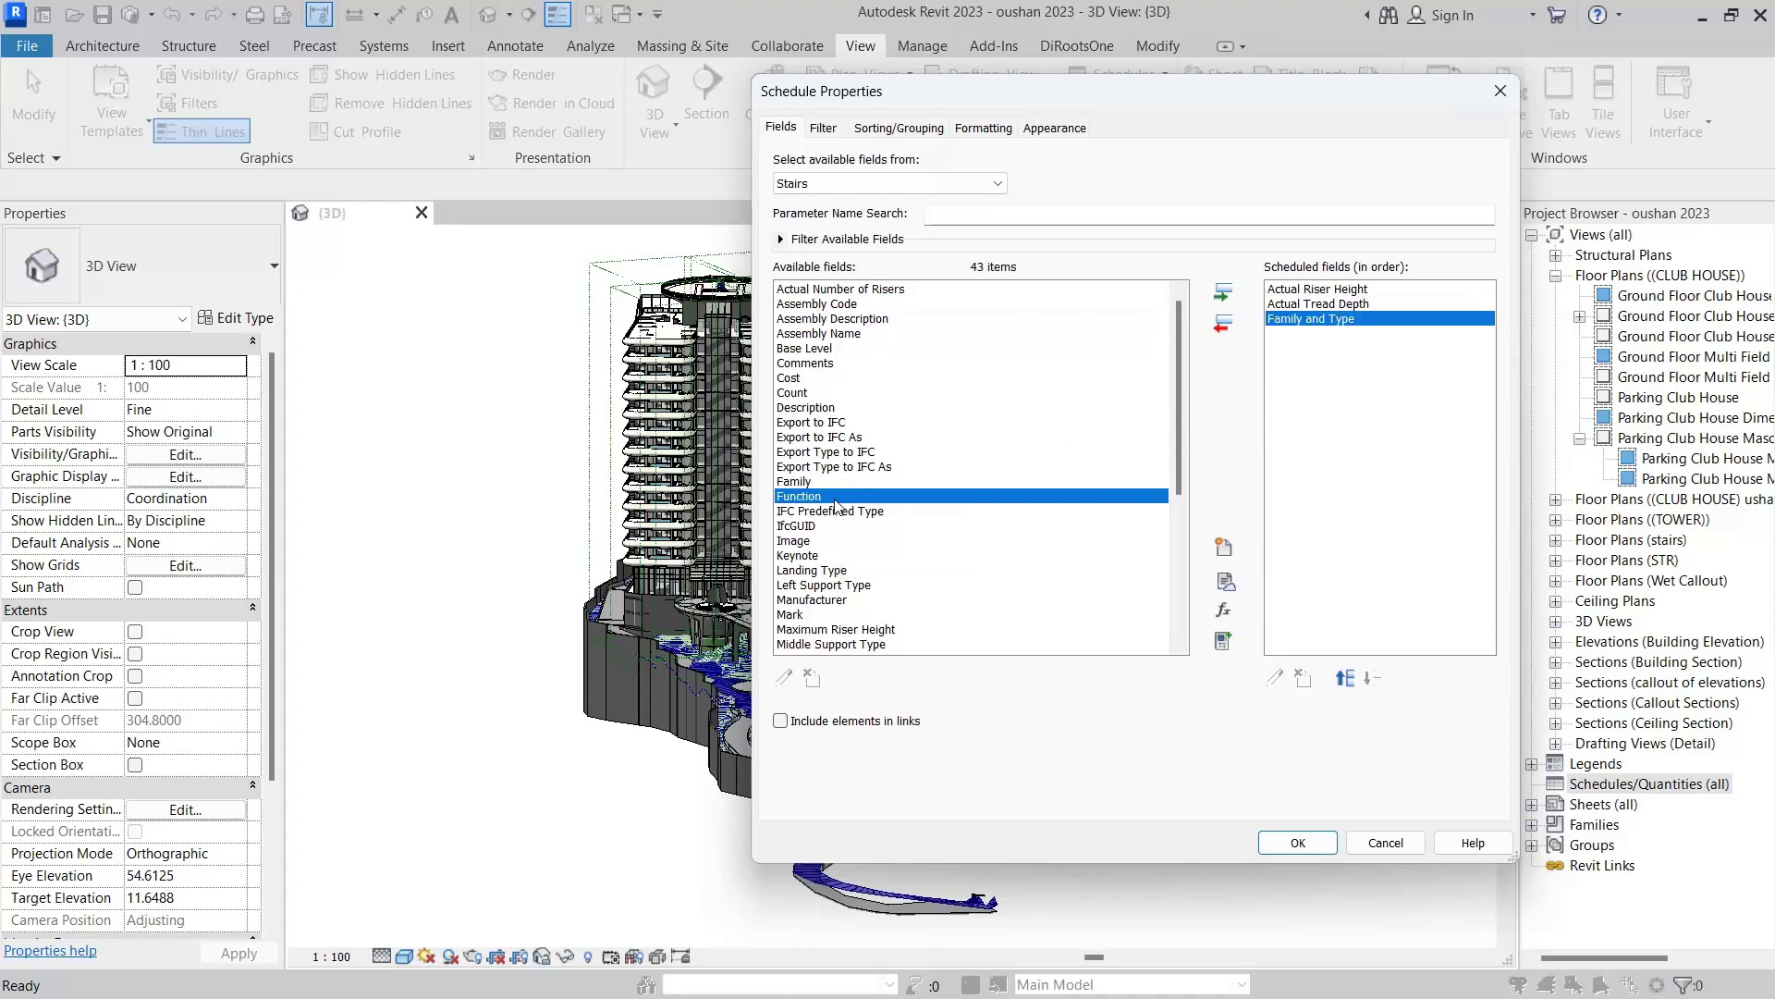
Set three ascending sort levels: Family and Type, then Actual Riser Height, then Actual Tread Depth.
{"action": "left_click", "coordinate": [893, 129]}
{"action": "left_click", "coordinate": [984, 164]}
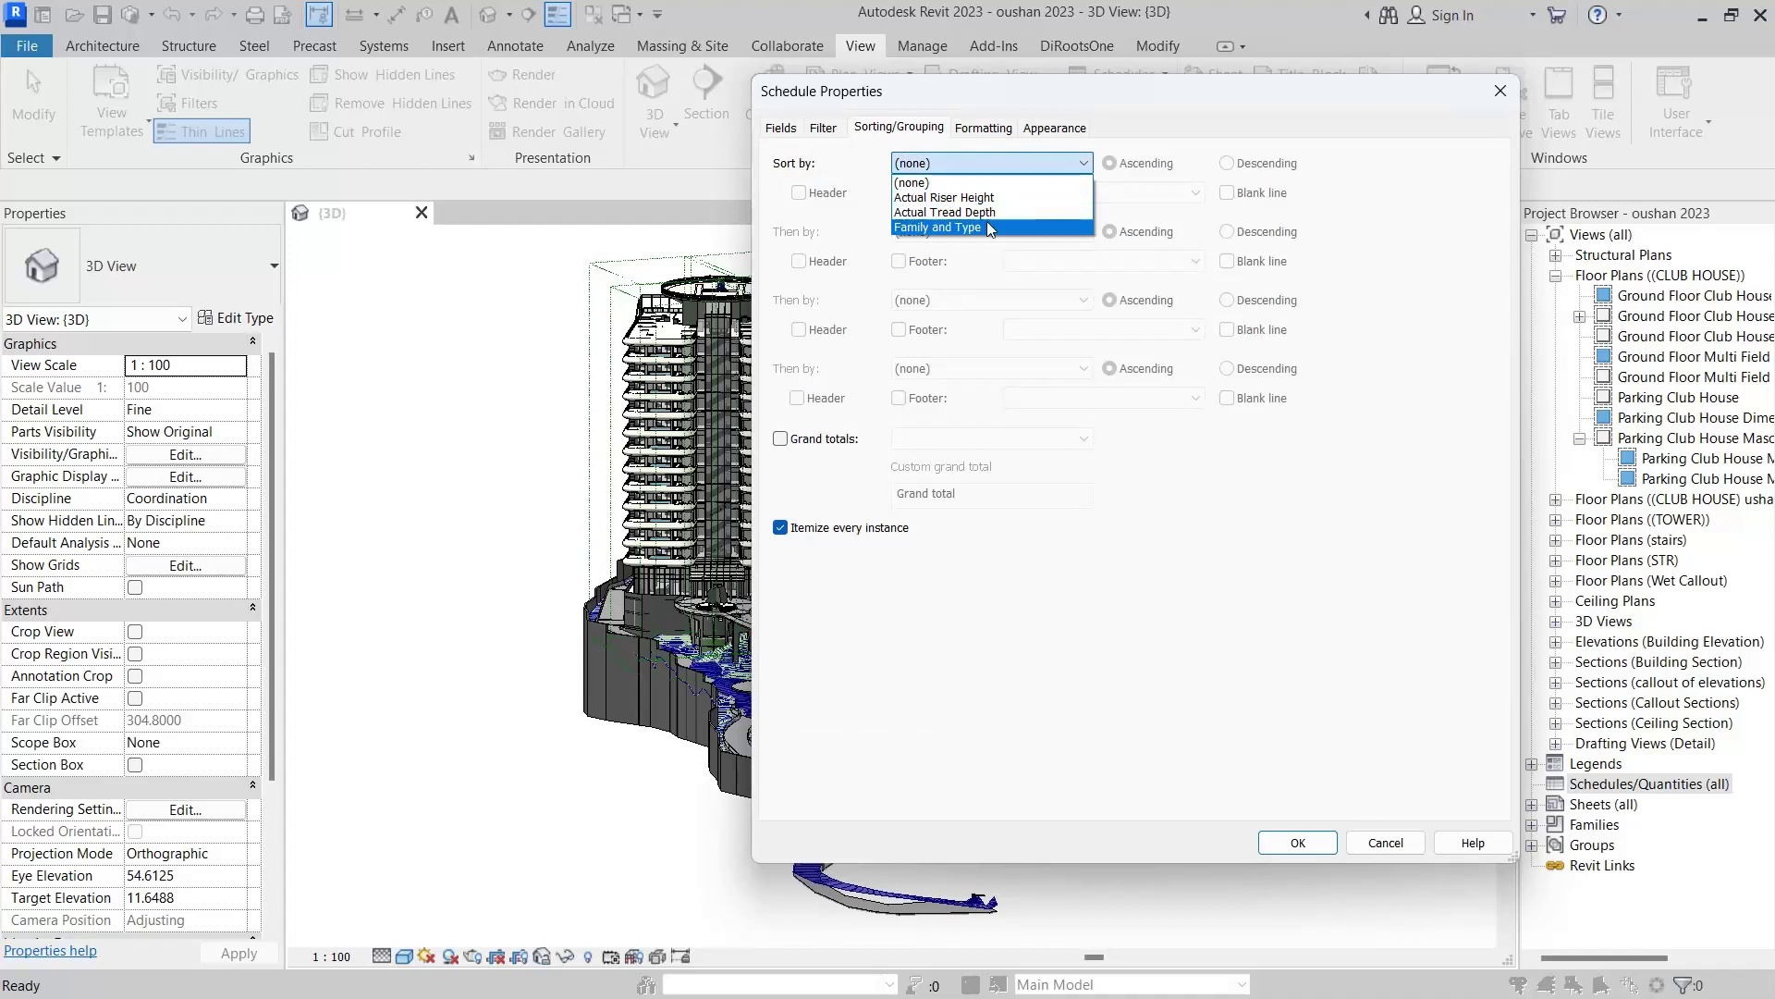
{"action": "left_click", "coordinate": [986, 235]}
{"action": "left_click", "coordinate": [994, 232]}
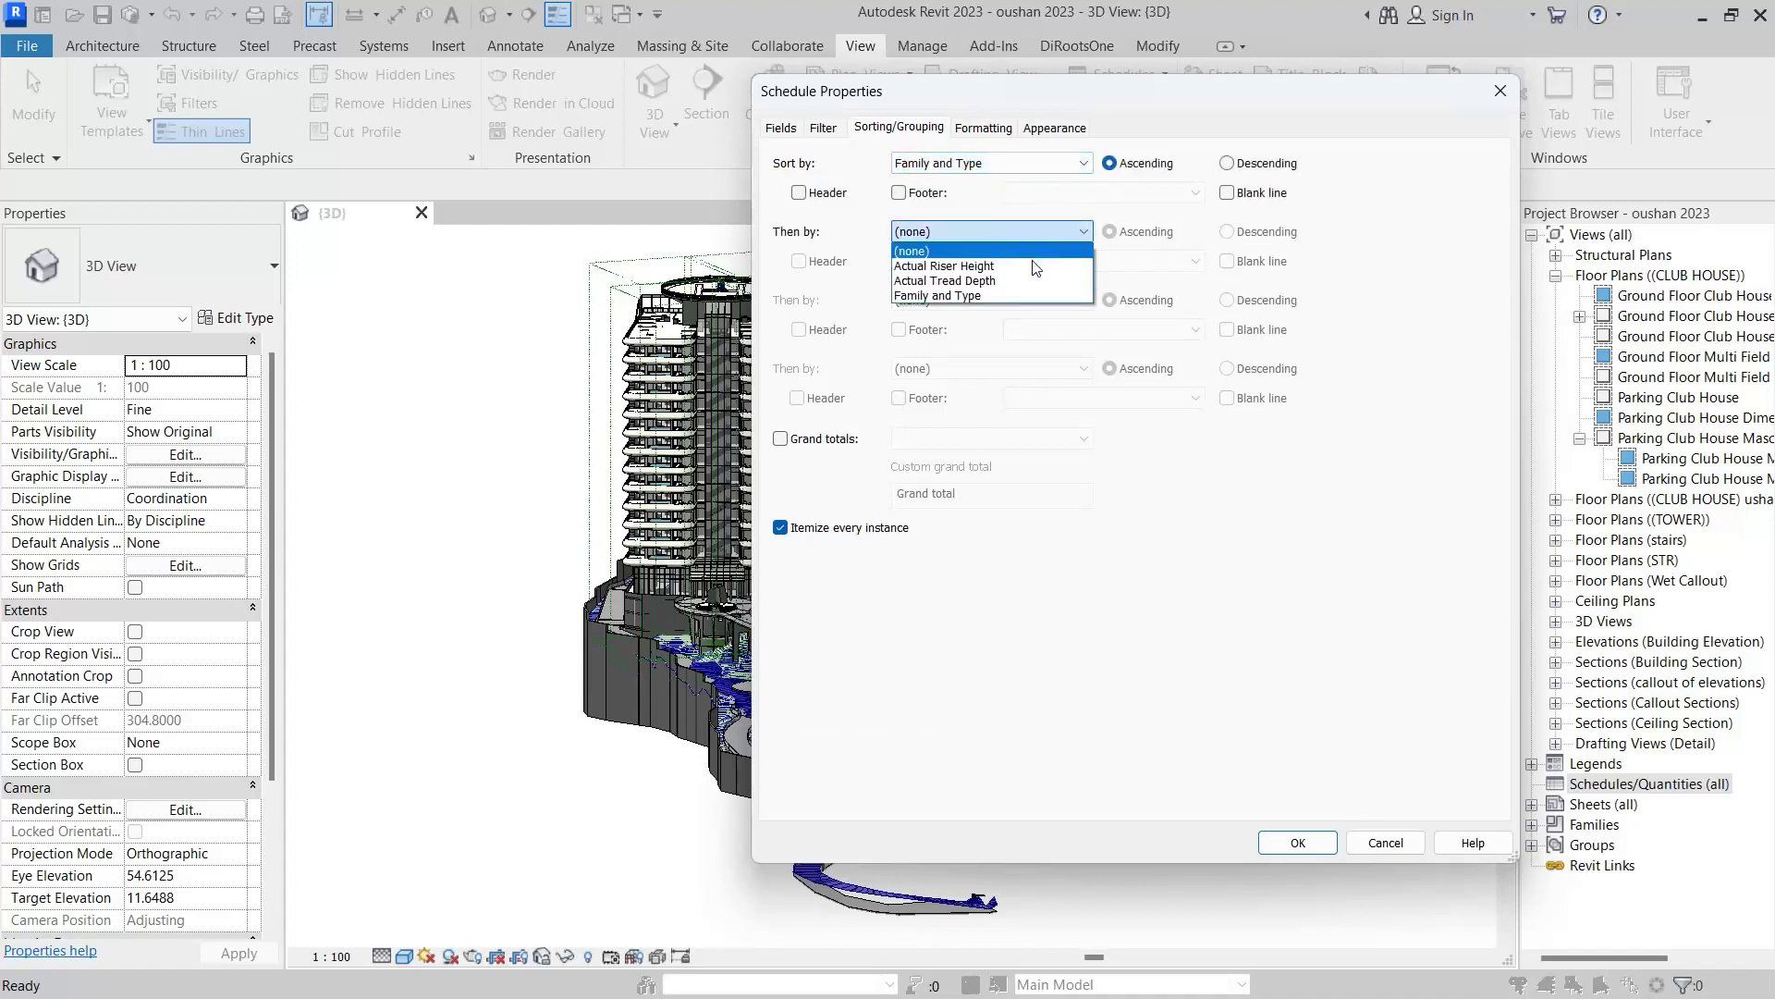
{"action": "left_click", "coordinate": [1021, 268]}
{"action": "left_click", "coordinate": [980, 301]}
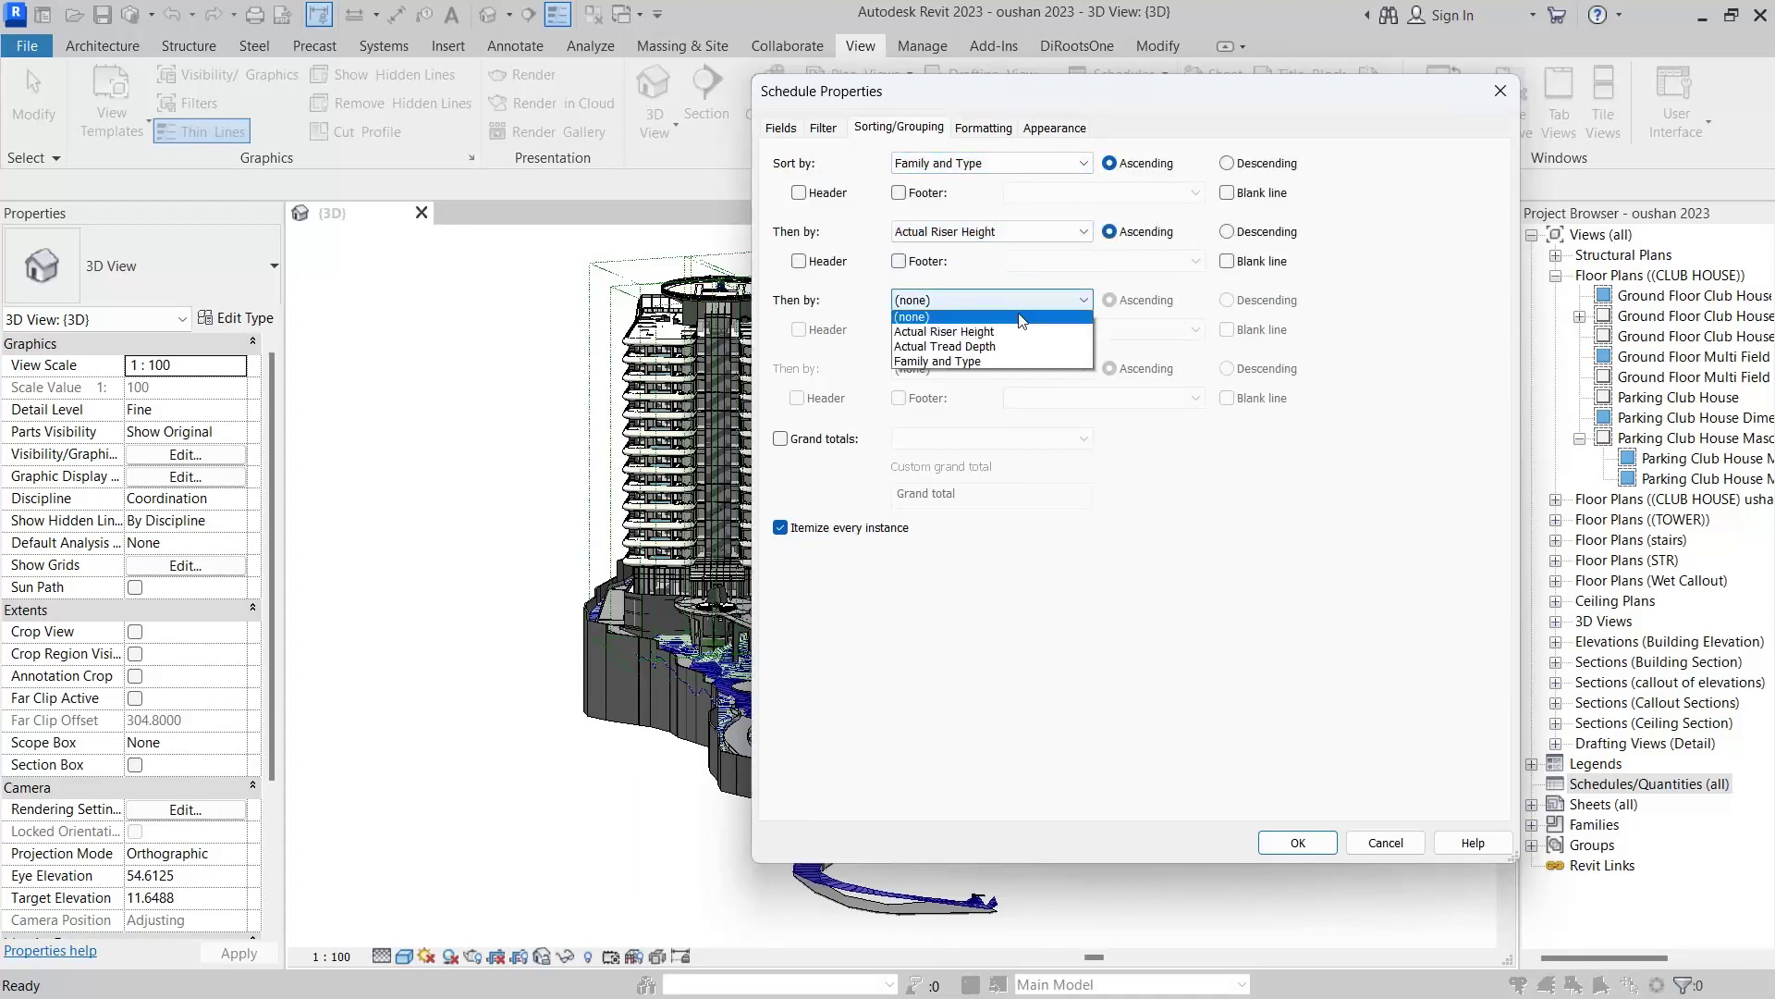
{"action": "left_click", "coordinate": [1037, 350]}
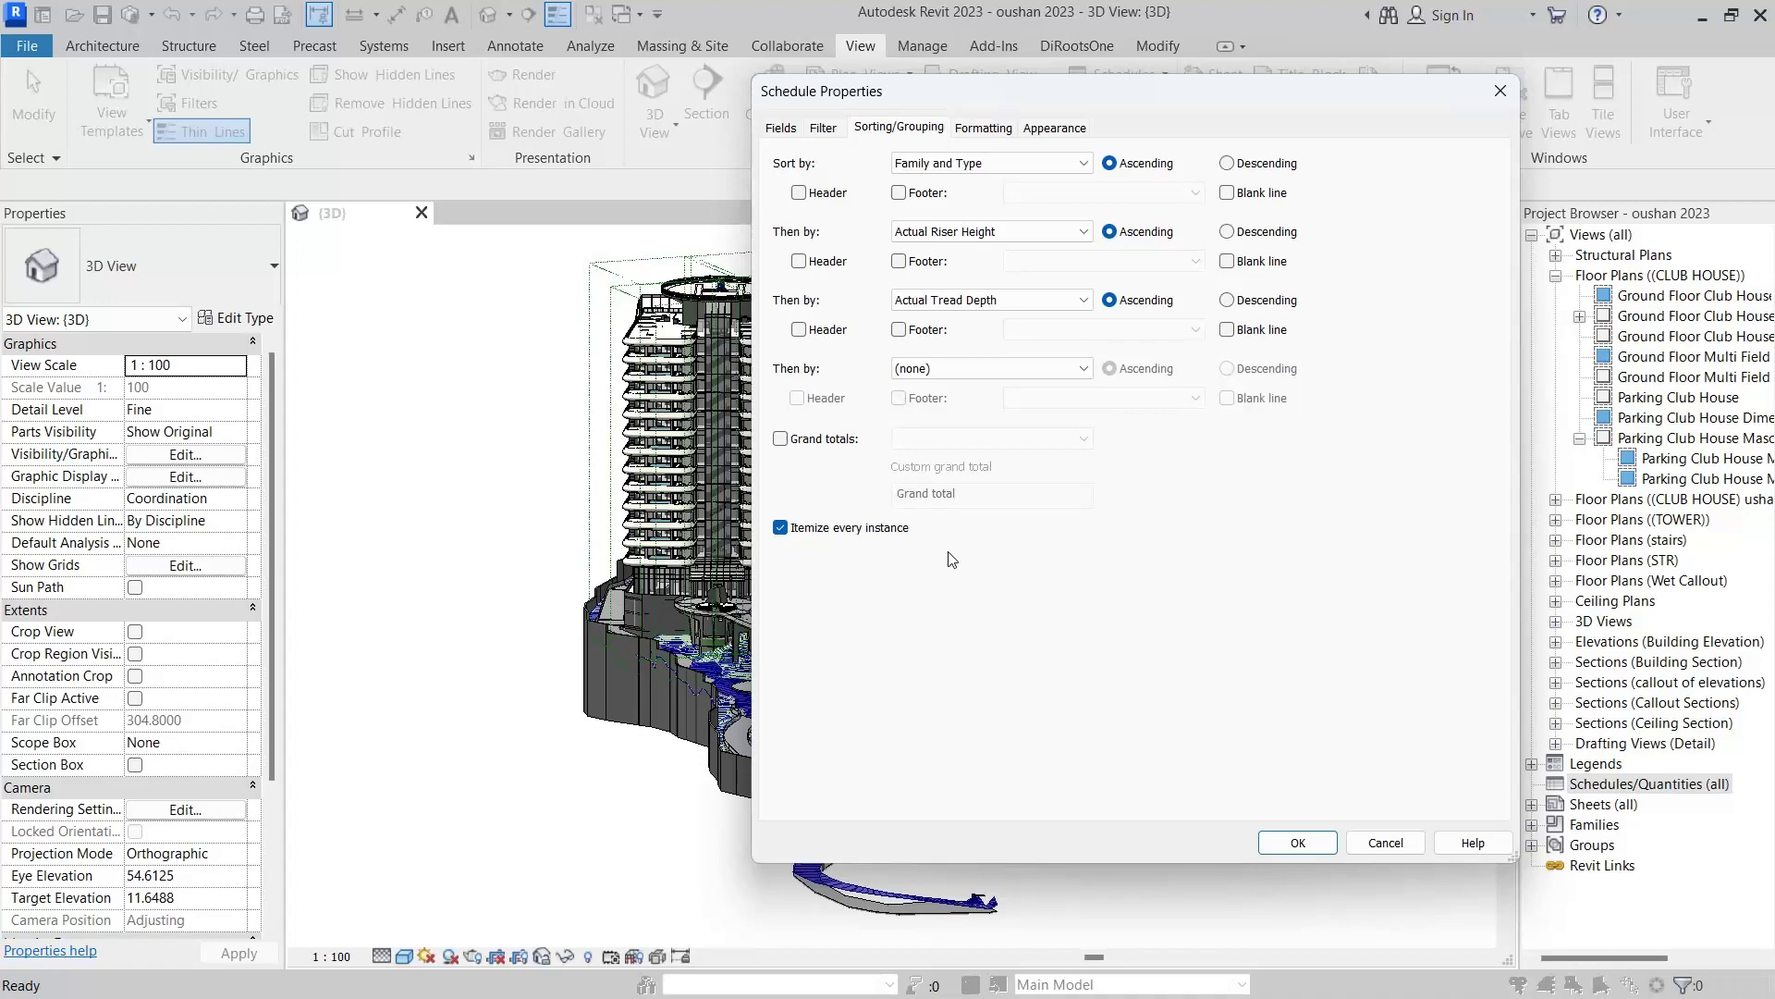
Generate the Stair Schedule view and zoom and scroll through its rows.
{"action": "left_click", "coordinate": [1287, 843]}
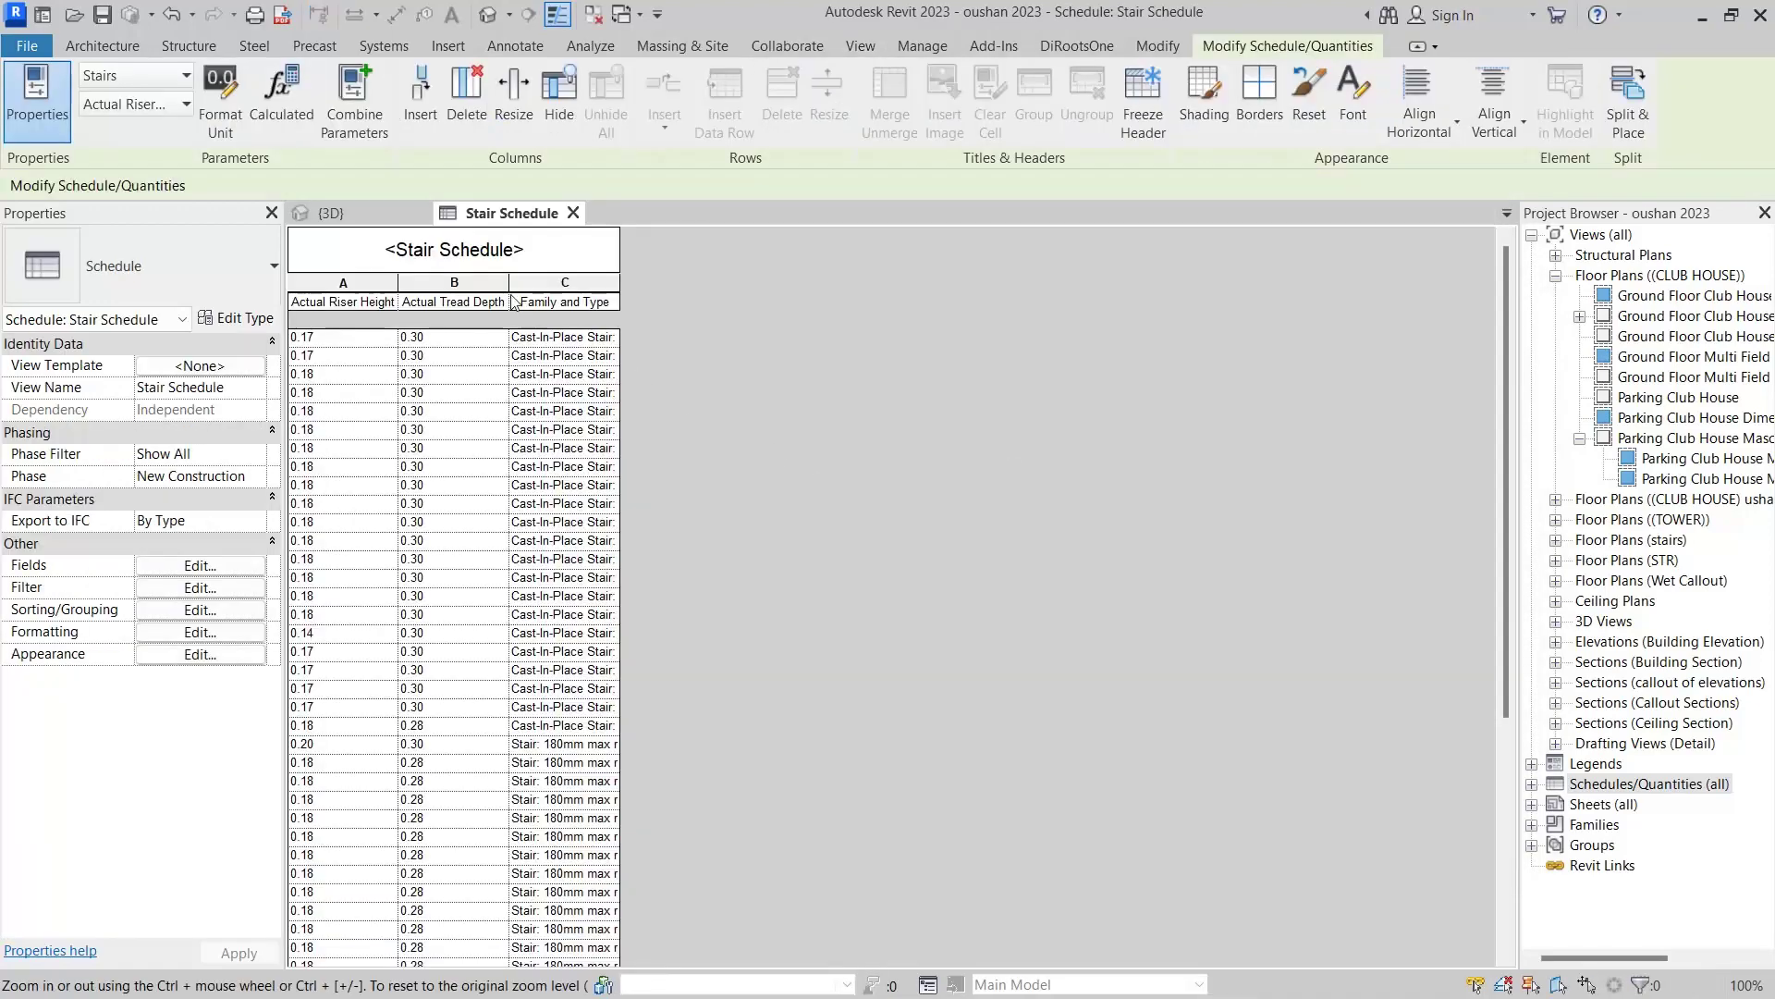
{"action": "scroll", "coordinate": [594, 464], "scroll_direction": "up", "scroll_amount": 3, "text": "ctrl"}
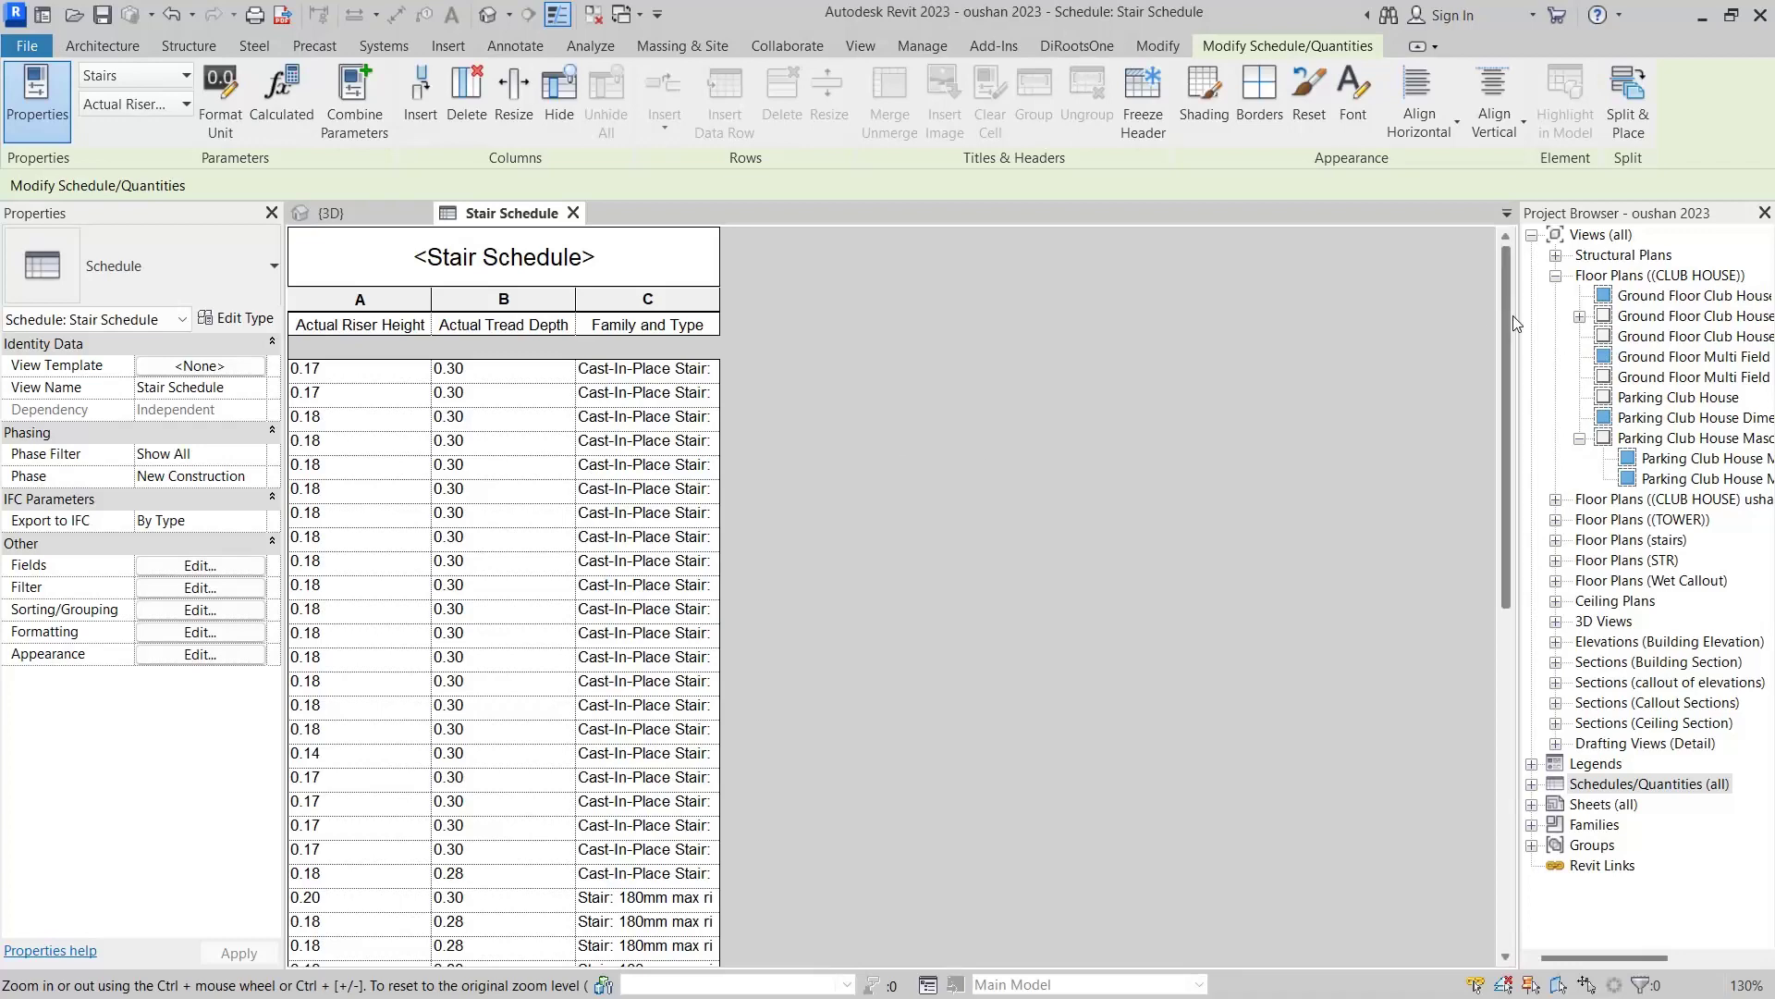
{"action": "left_click_drag", "start_coordinate": [1512, 314], "coordinate": [1514, 398]}
Open Conditional Format for the Actual Riser Height field from the Formatting tab.
{"action": "left_click", "coordinate": [209, 570]}
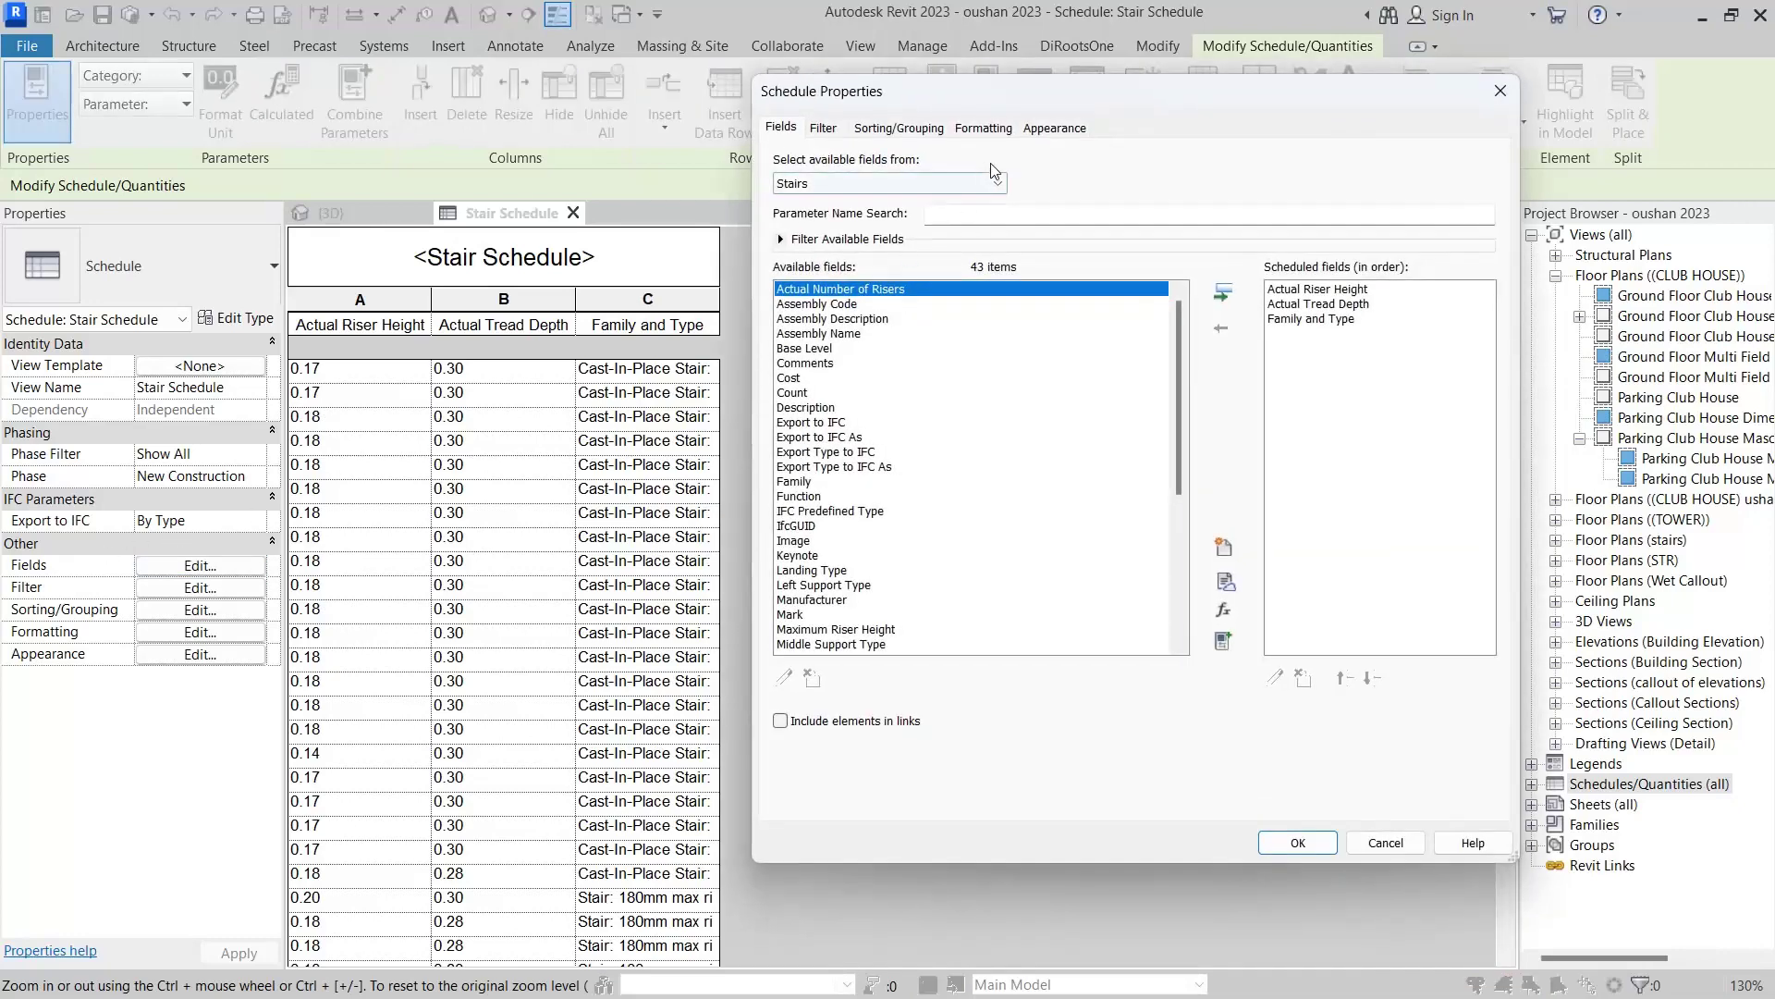
{"action": "left_click", "coordinate": [994, 138]}
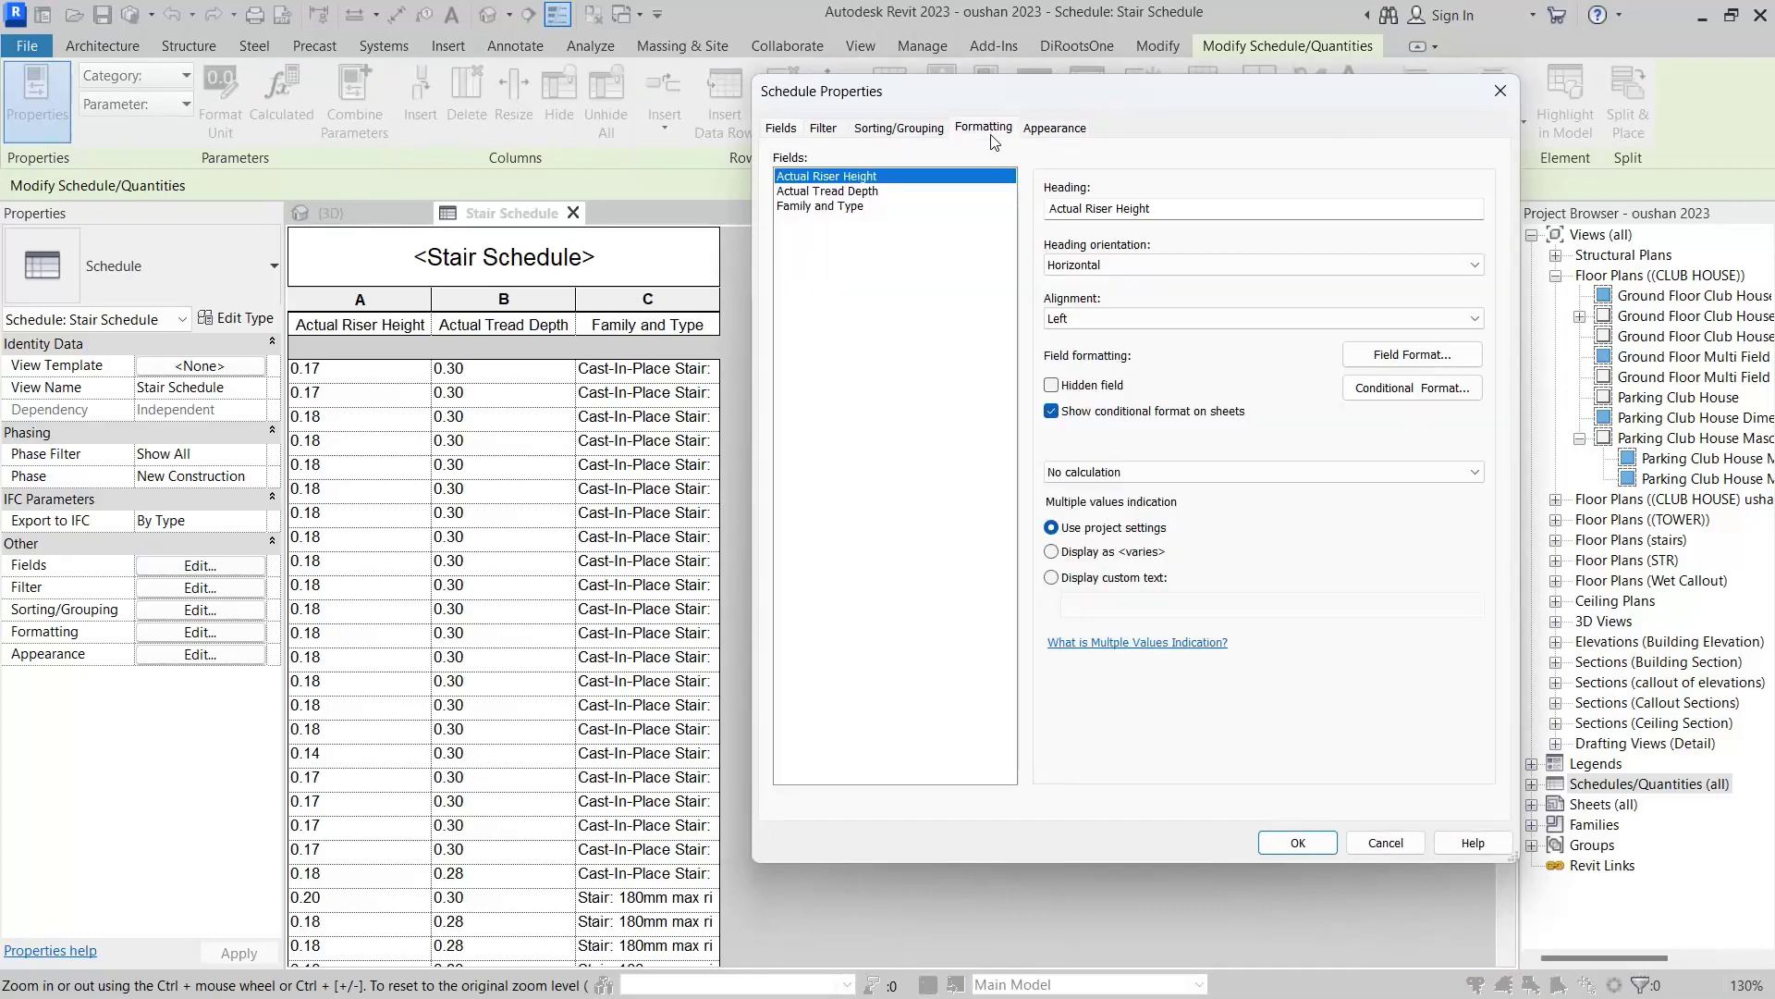
{"action": "left_click", "coordinate": [1434, 392]}
{"action": "left_click_drag", "start_coordinate": [1199, 326], "coordinate": [1113, 297]}
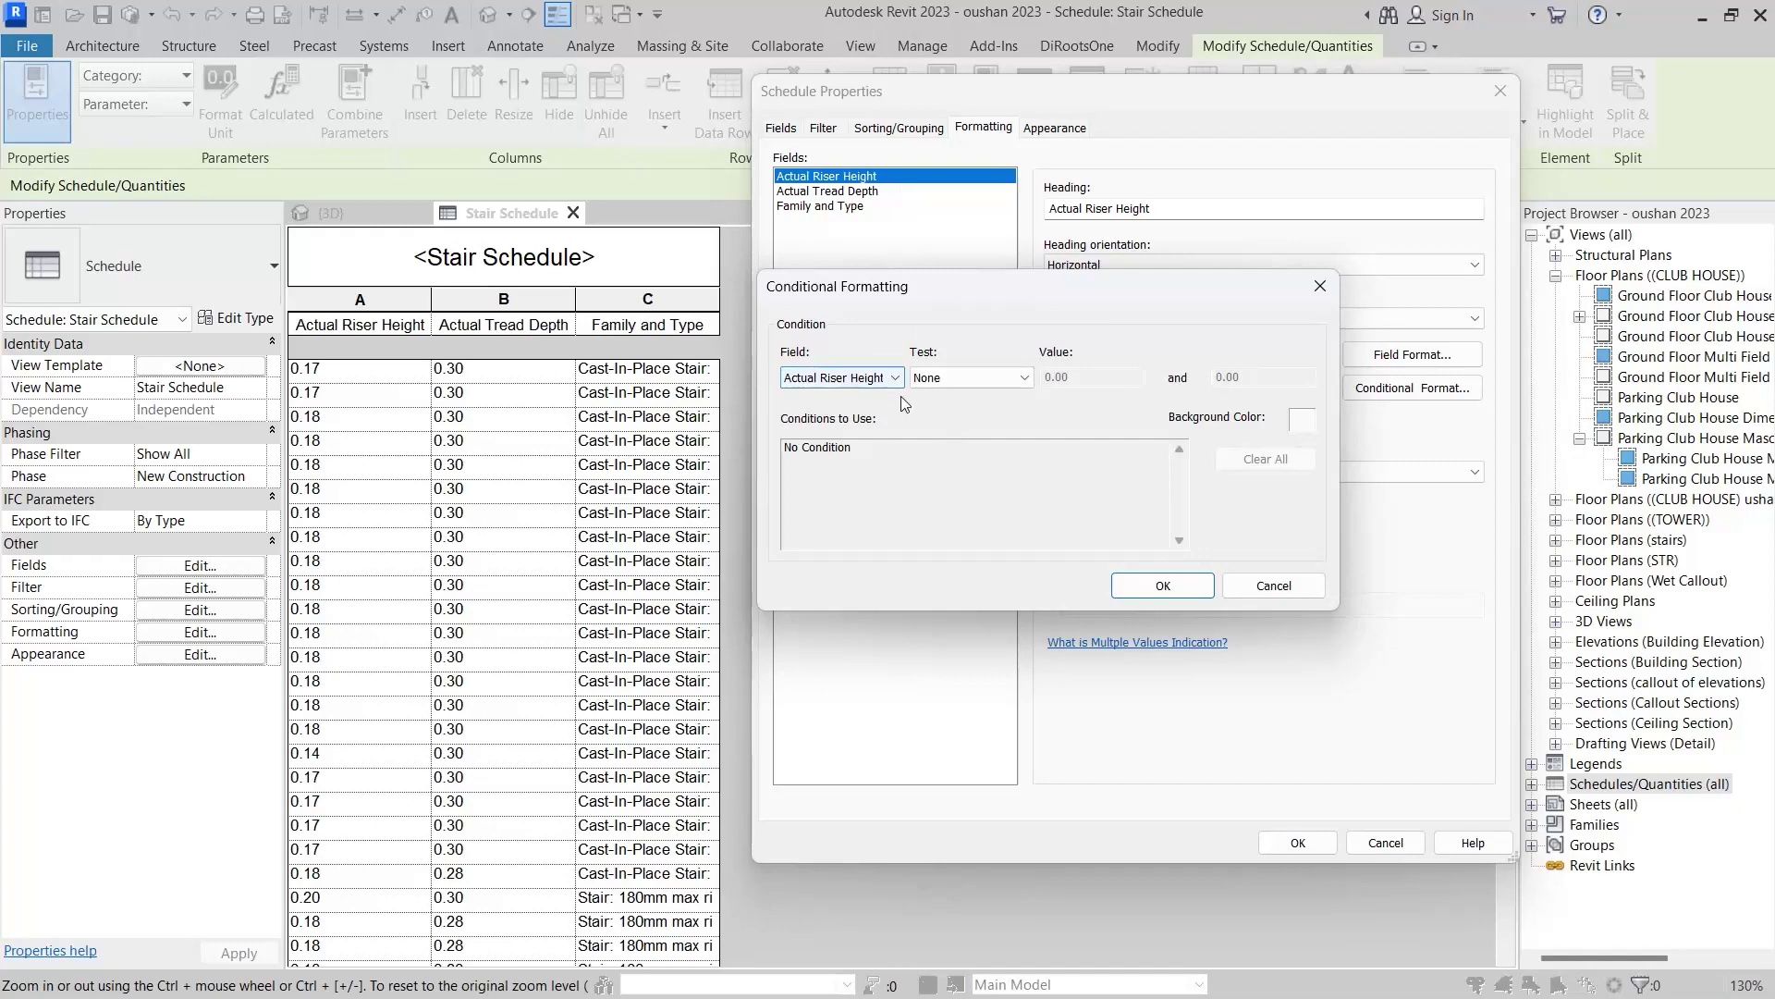
Add a Between 0.15 and 0.18 riser height condition with an orange background colour.
{"action": "left_click", "coordinate": [992, 379]}
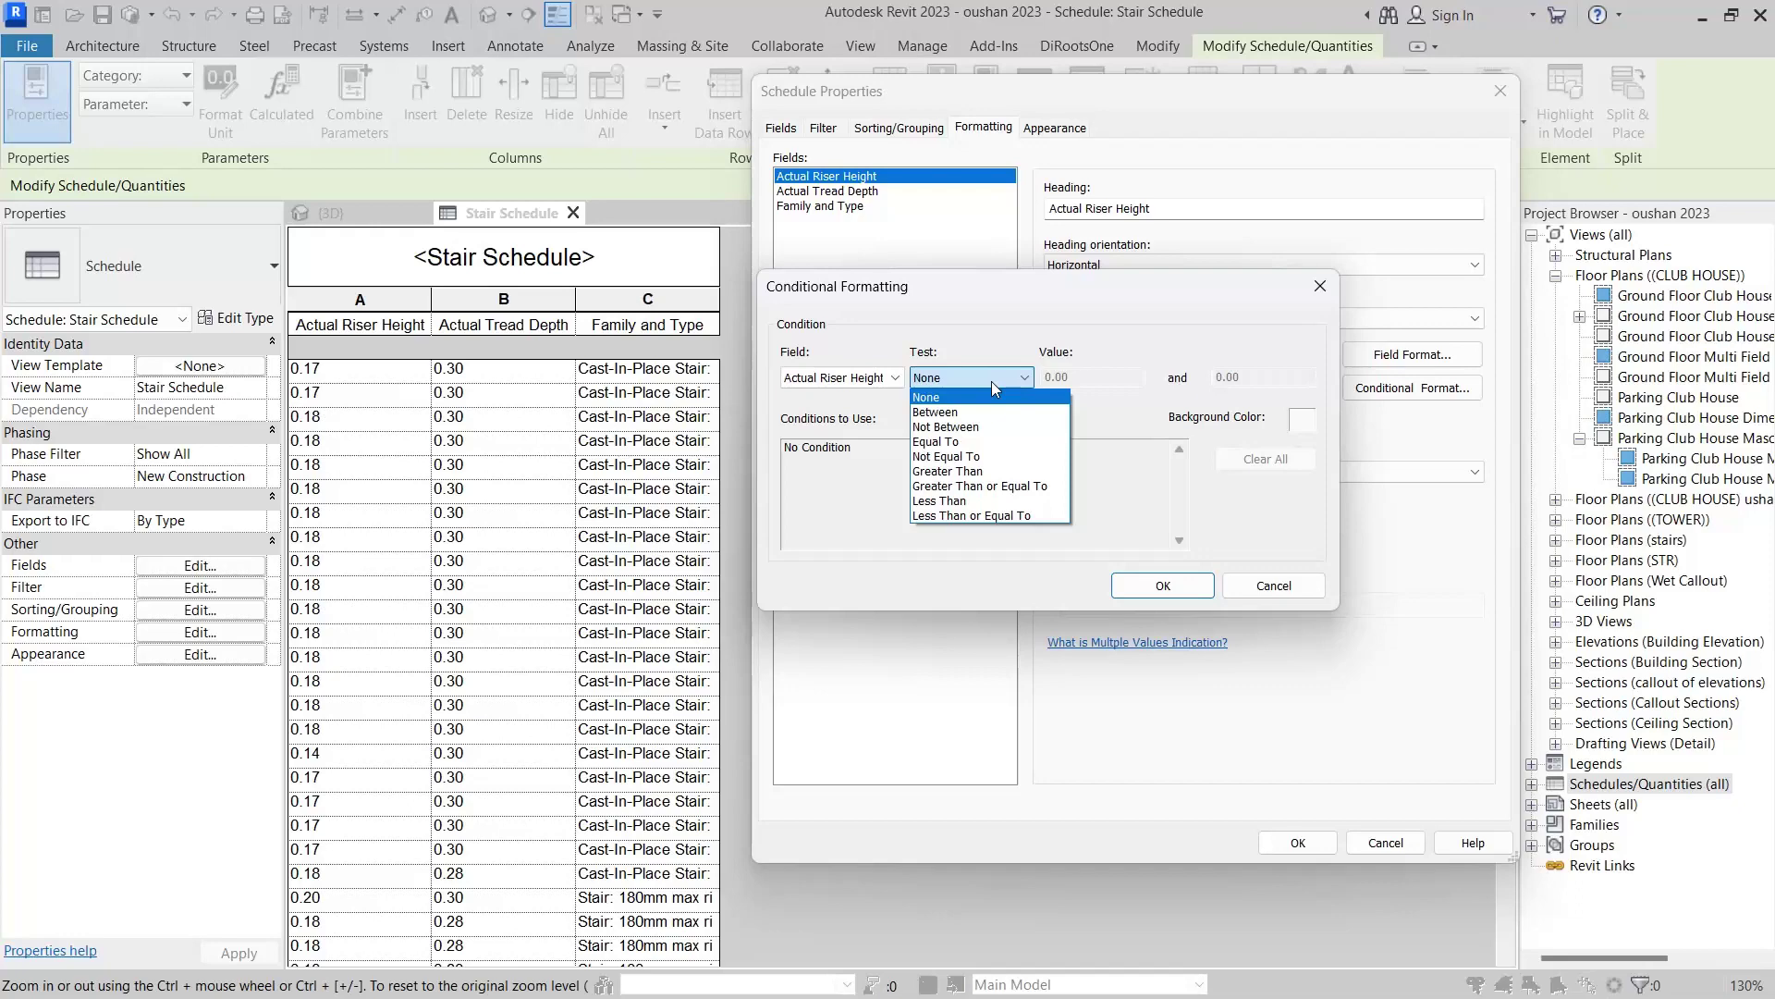
{"action": "left_click", "coordinate": [989, 412]}
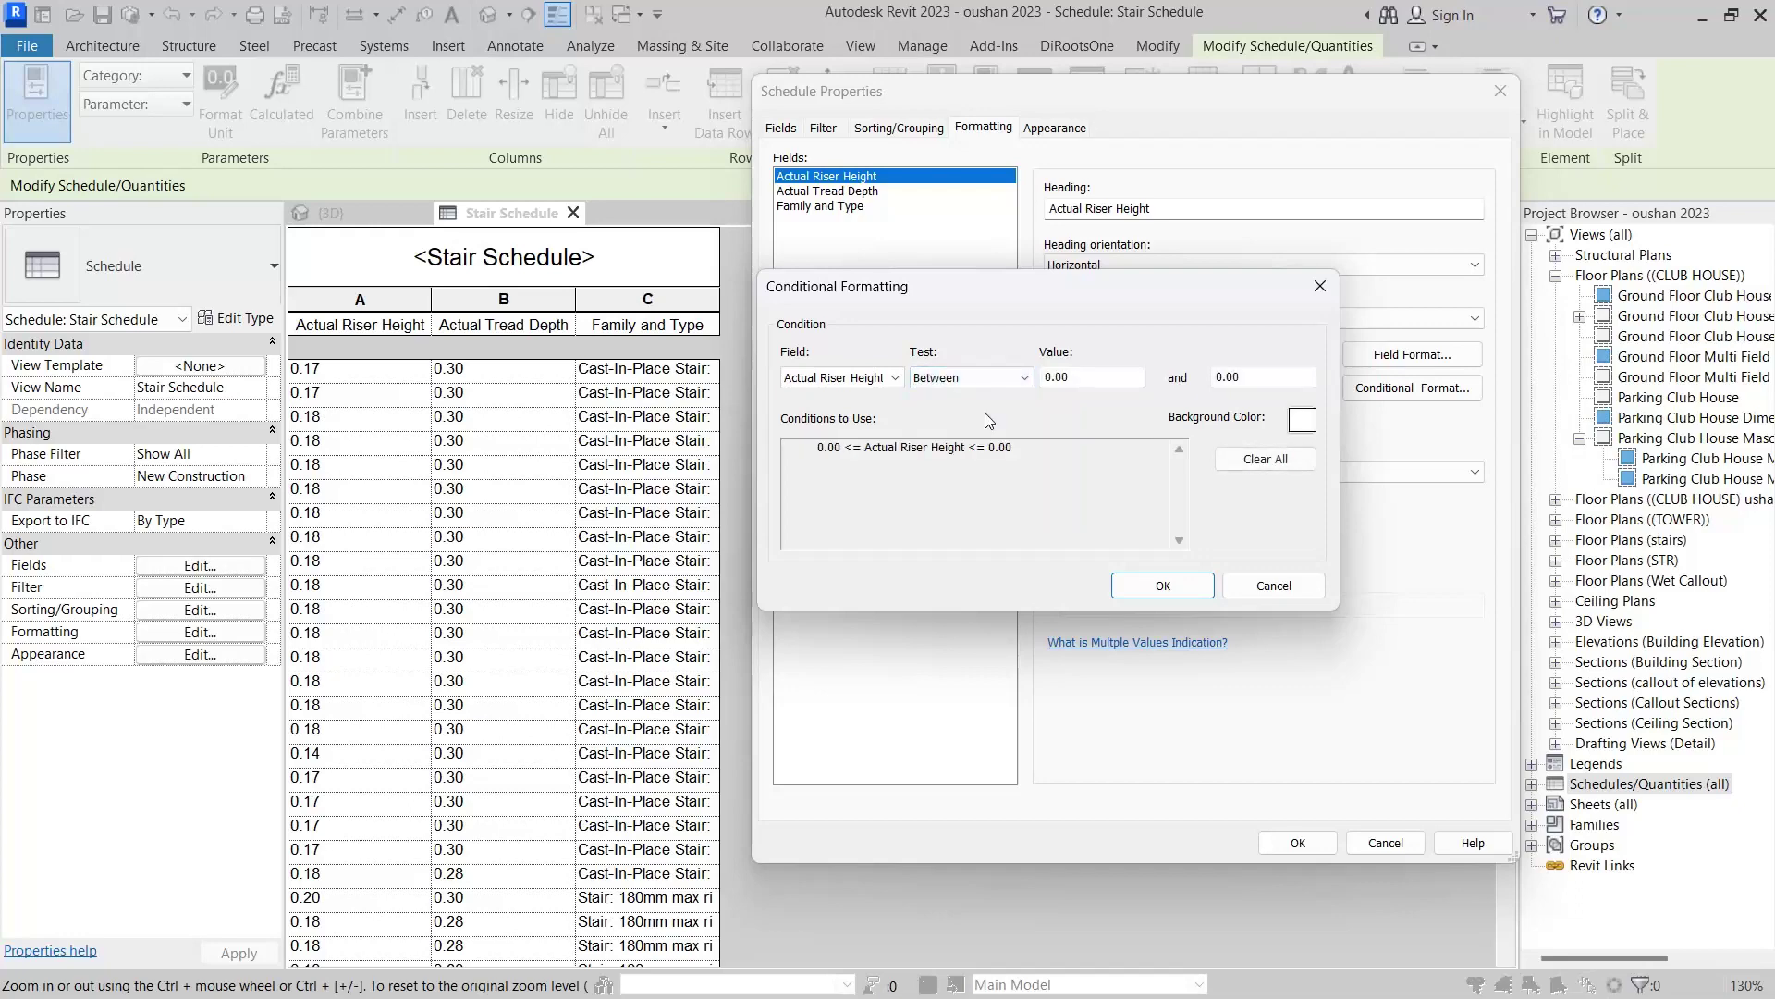
{"action": "left_click_drag", "start_coordinate": [1117, 381], "coordinate": [1017, 391]}
{"action": "type", "text": ".15"}
{"action": "key", "text": "Tab"}
{"action": "type", "text": ".18"}
{"action": "left_click", "coordinate": [1302, 420]}
{"action": "left_click", "coordinate": [851, 360]}
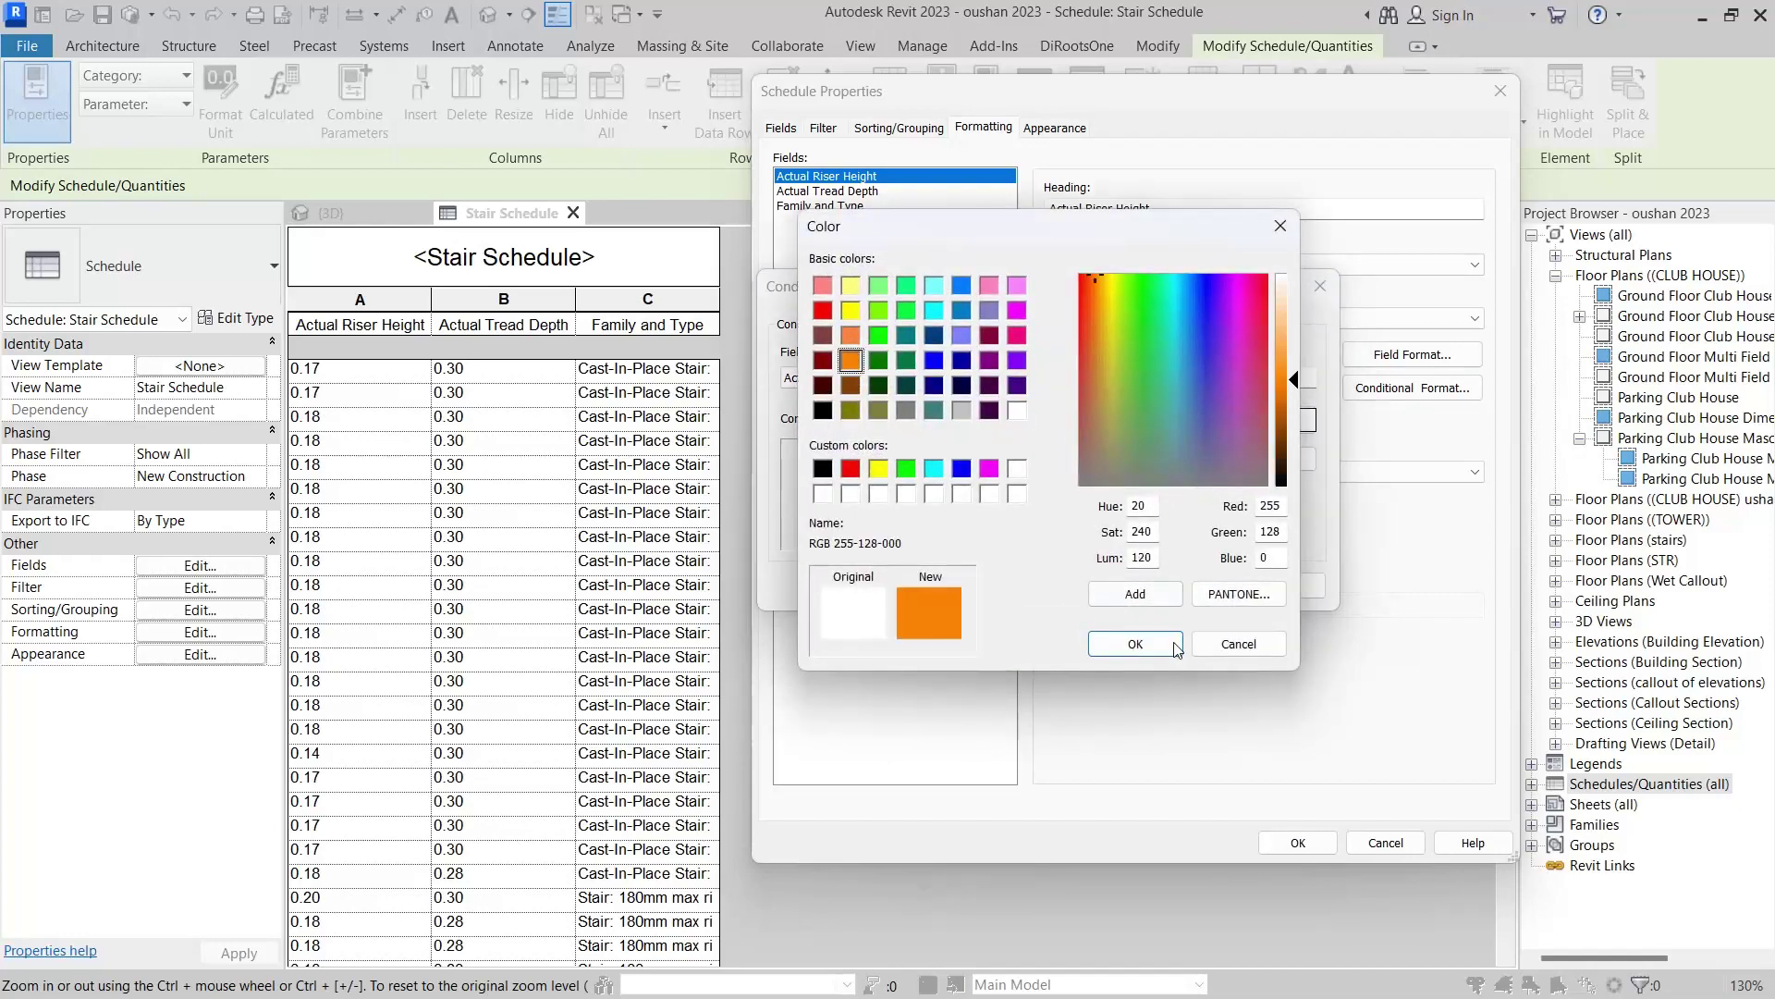
{"action": "left_click", "coordinate": [1135, 644]}
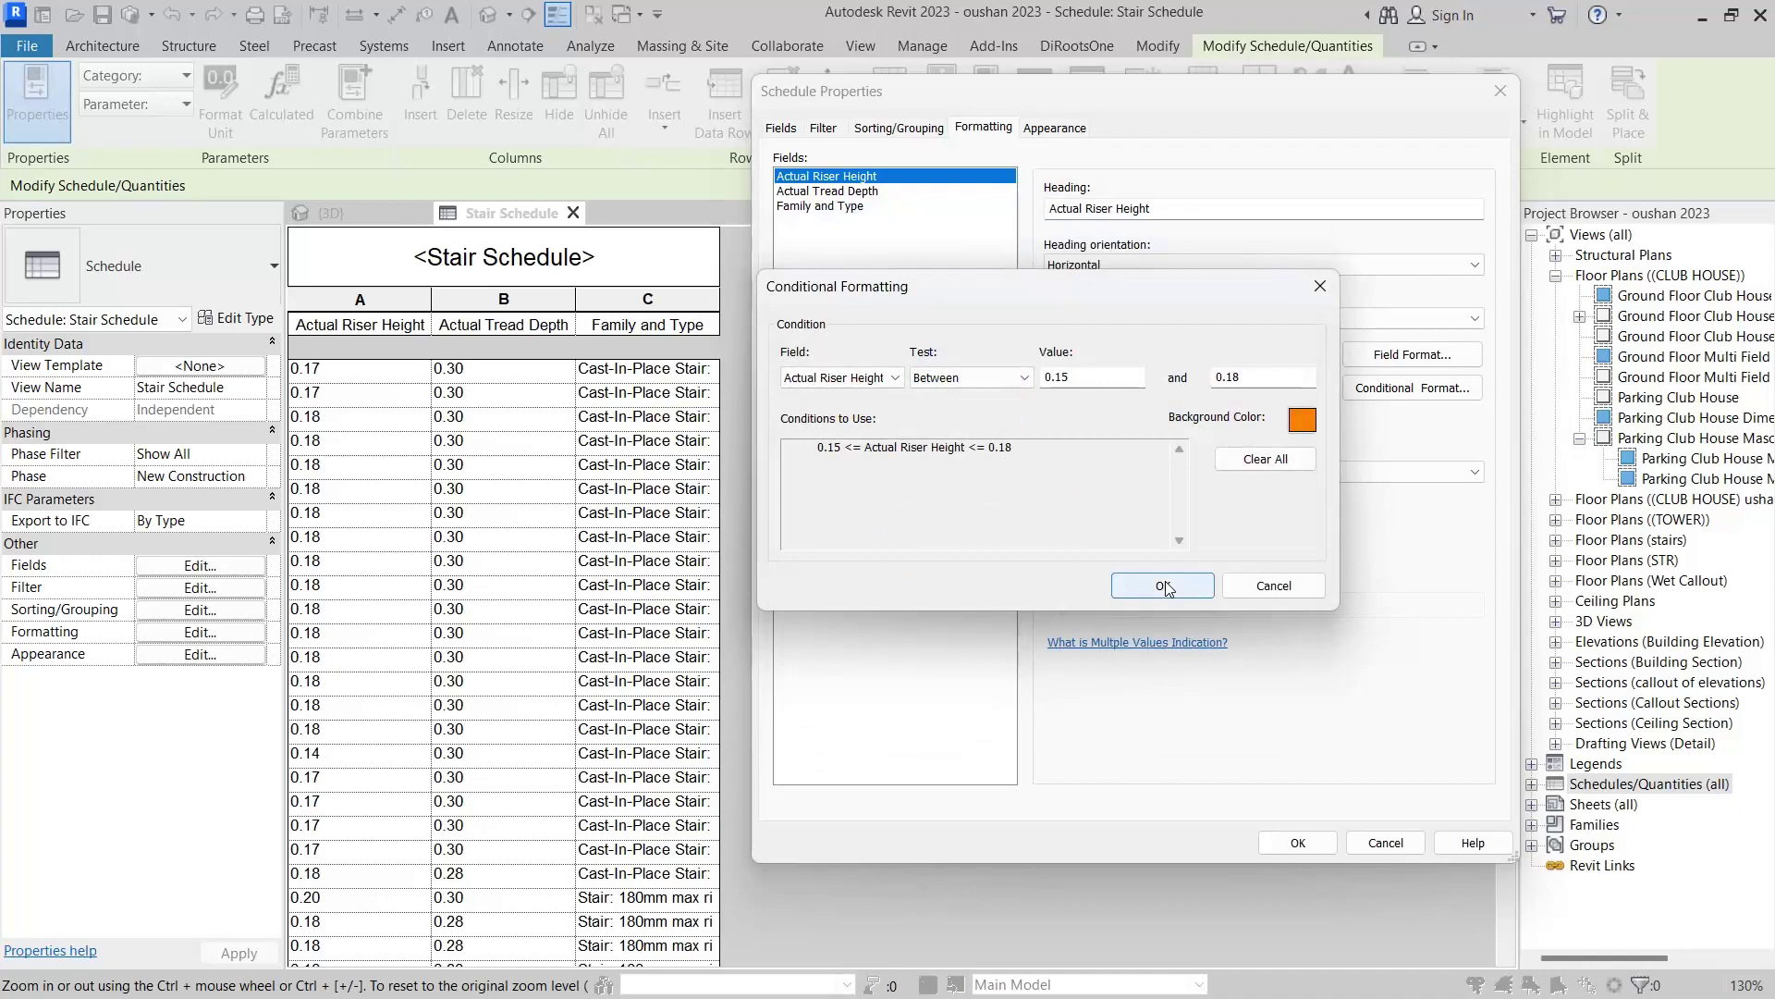
{"action": "left_click", "coordinate": [1167, 585]}
{"action": "left_click", "coordinate": [1298, 844]}
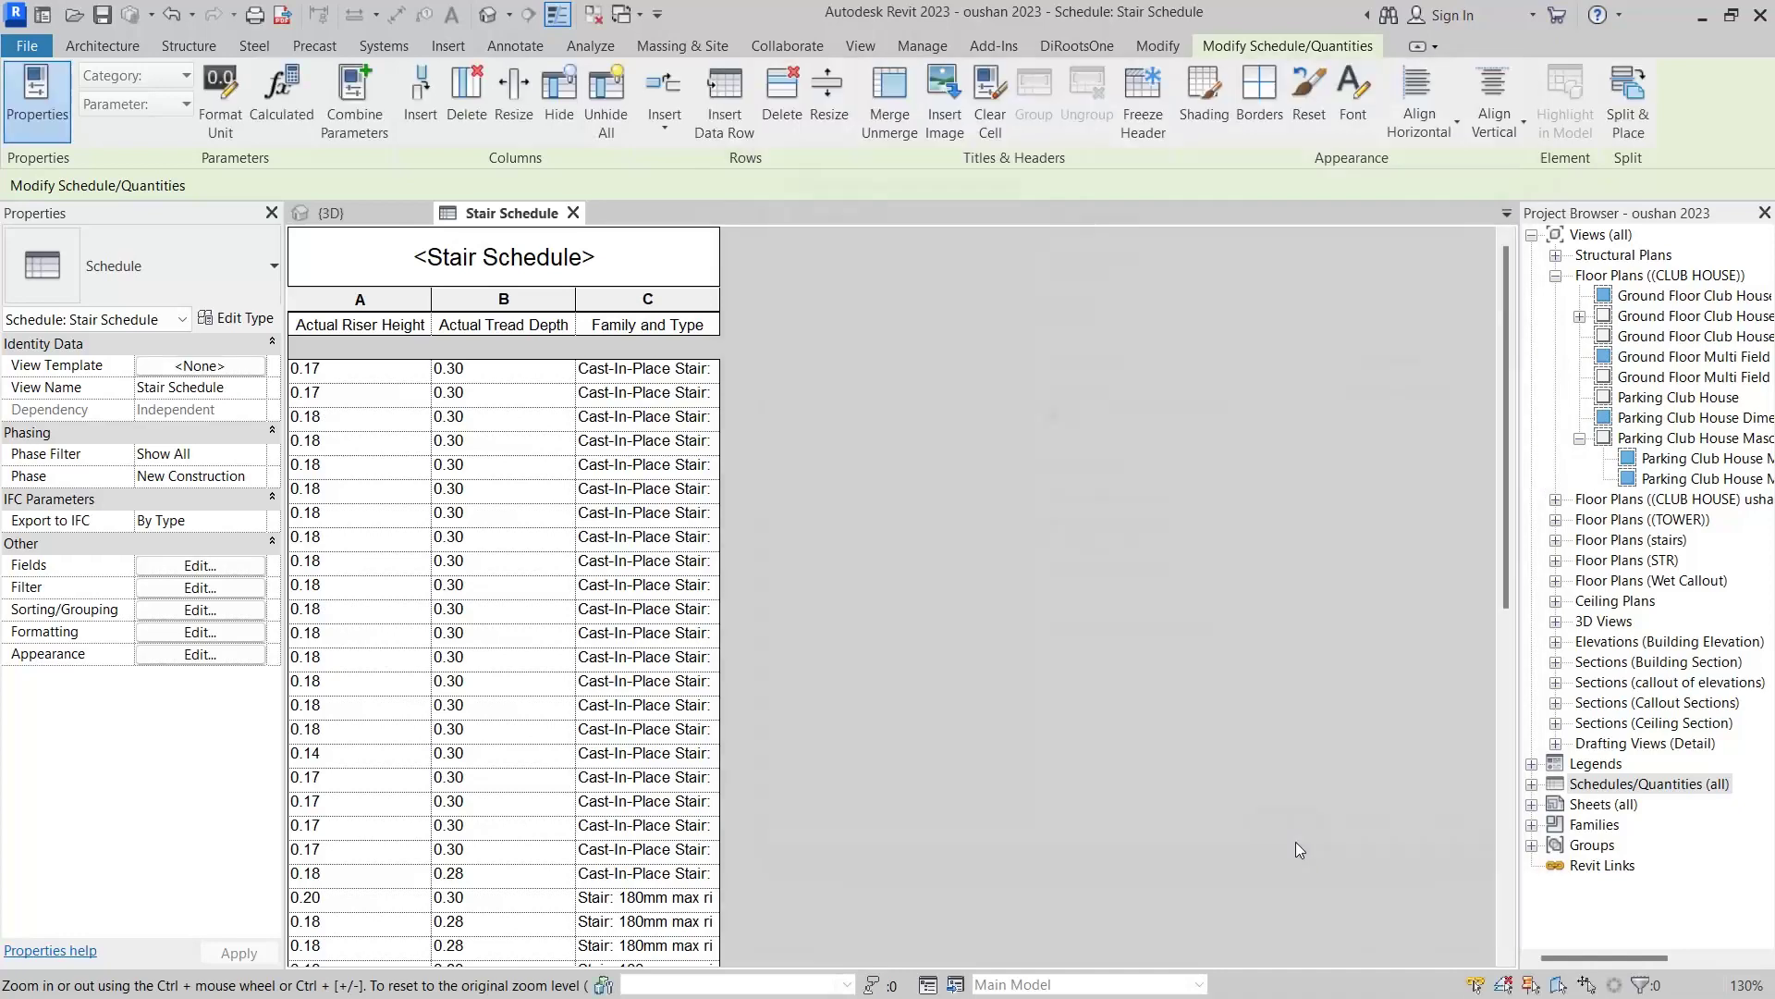
{"action": "scroll", "coordinate": [456, 677], "scroll_direction": "down", "scroll_amount": 3}
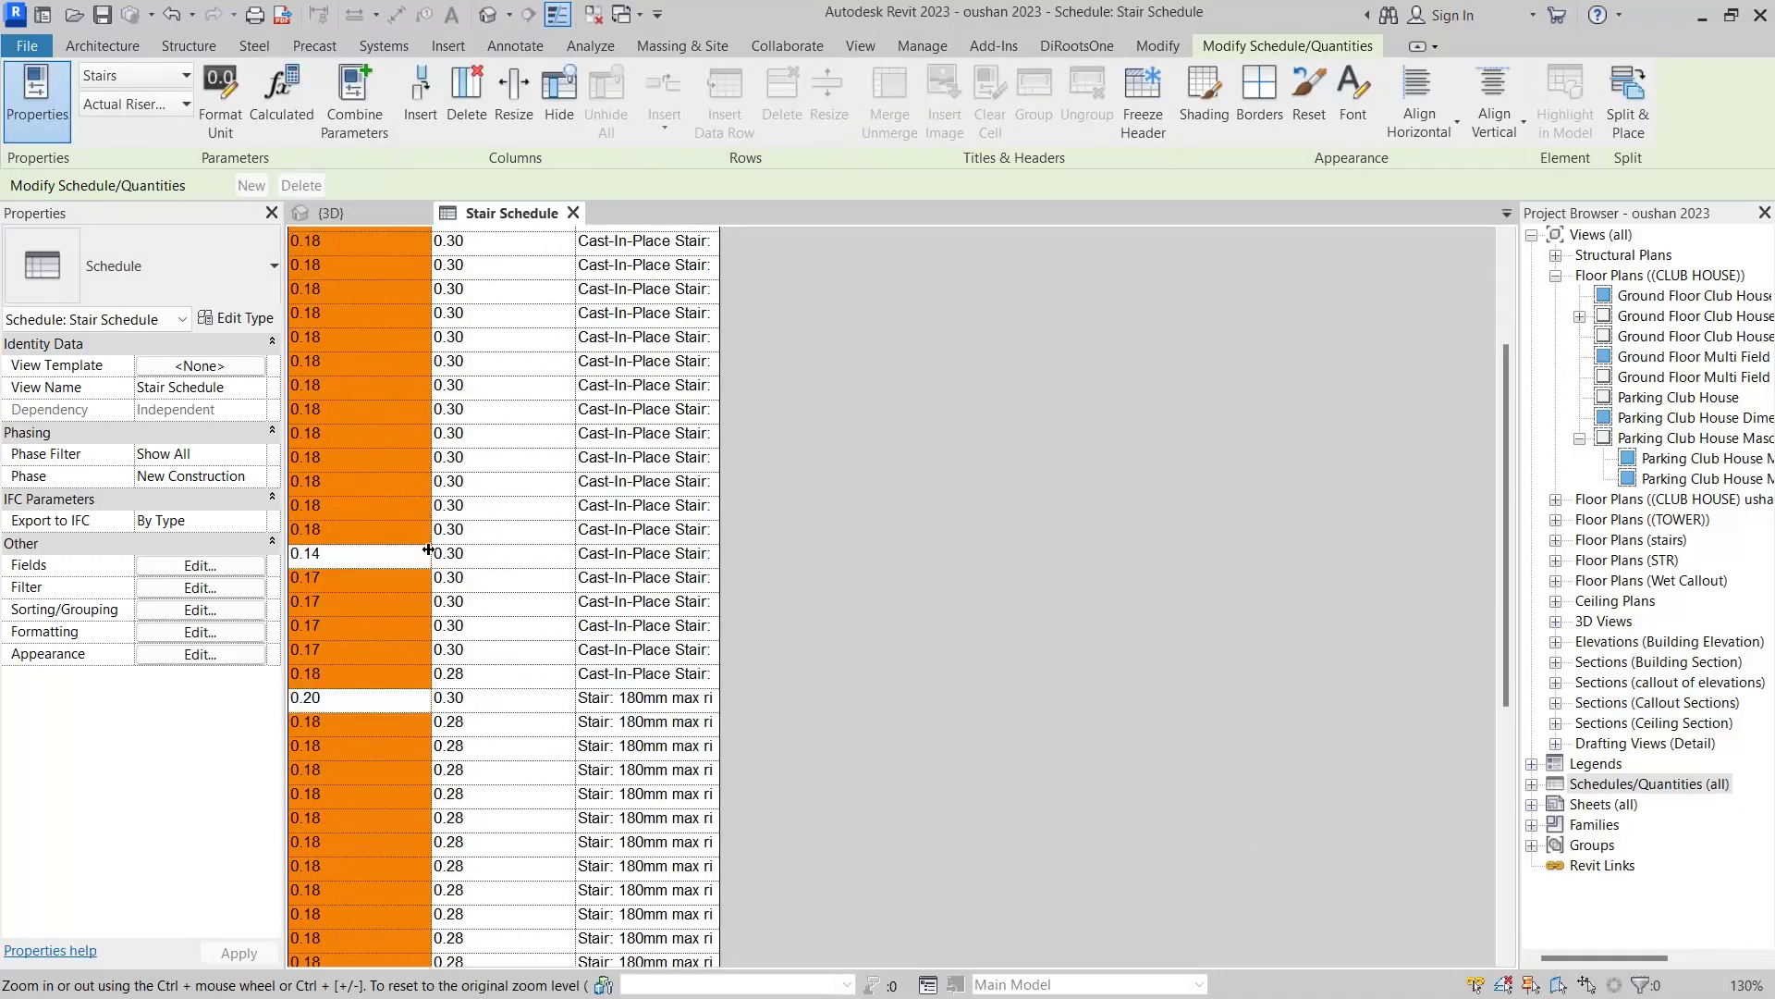
{"action": "scroll", "coordinate": [462, 689], "scroll_direction": "down", "scroll_amount": 10}
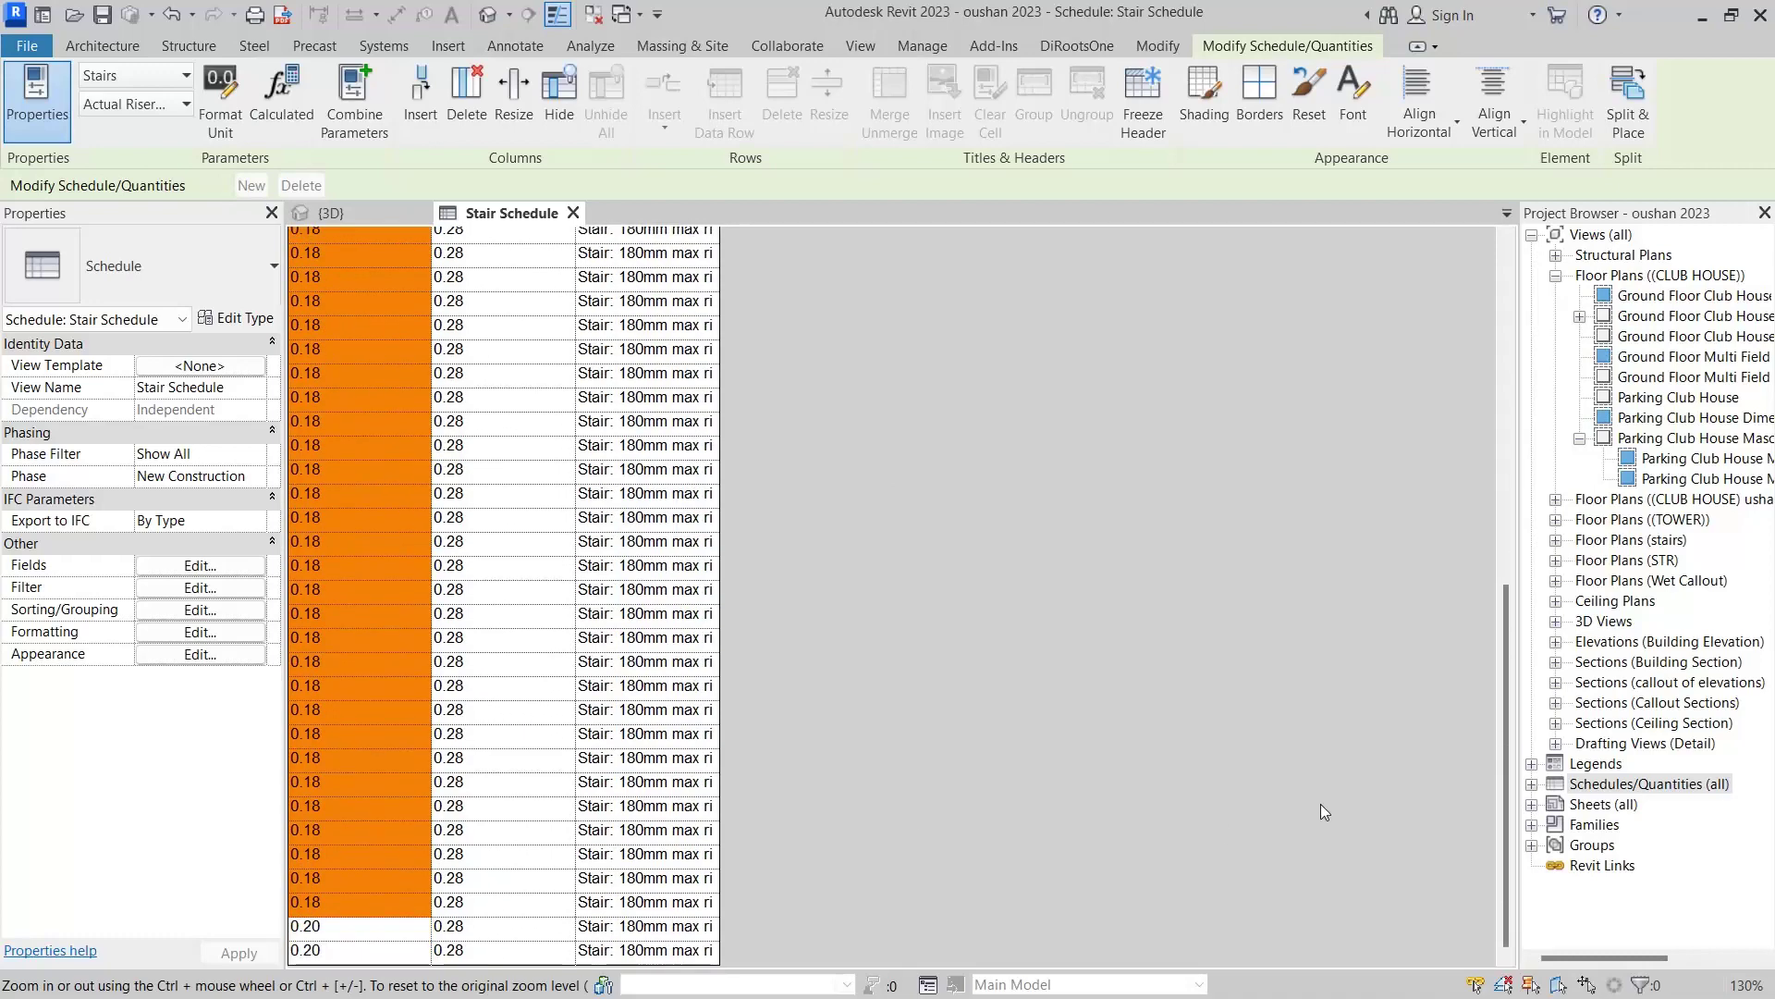
{"action": "left_click_drag", "start_coordinate": [1505, 701], "coordinate": [1473, 316]}
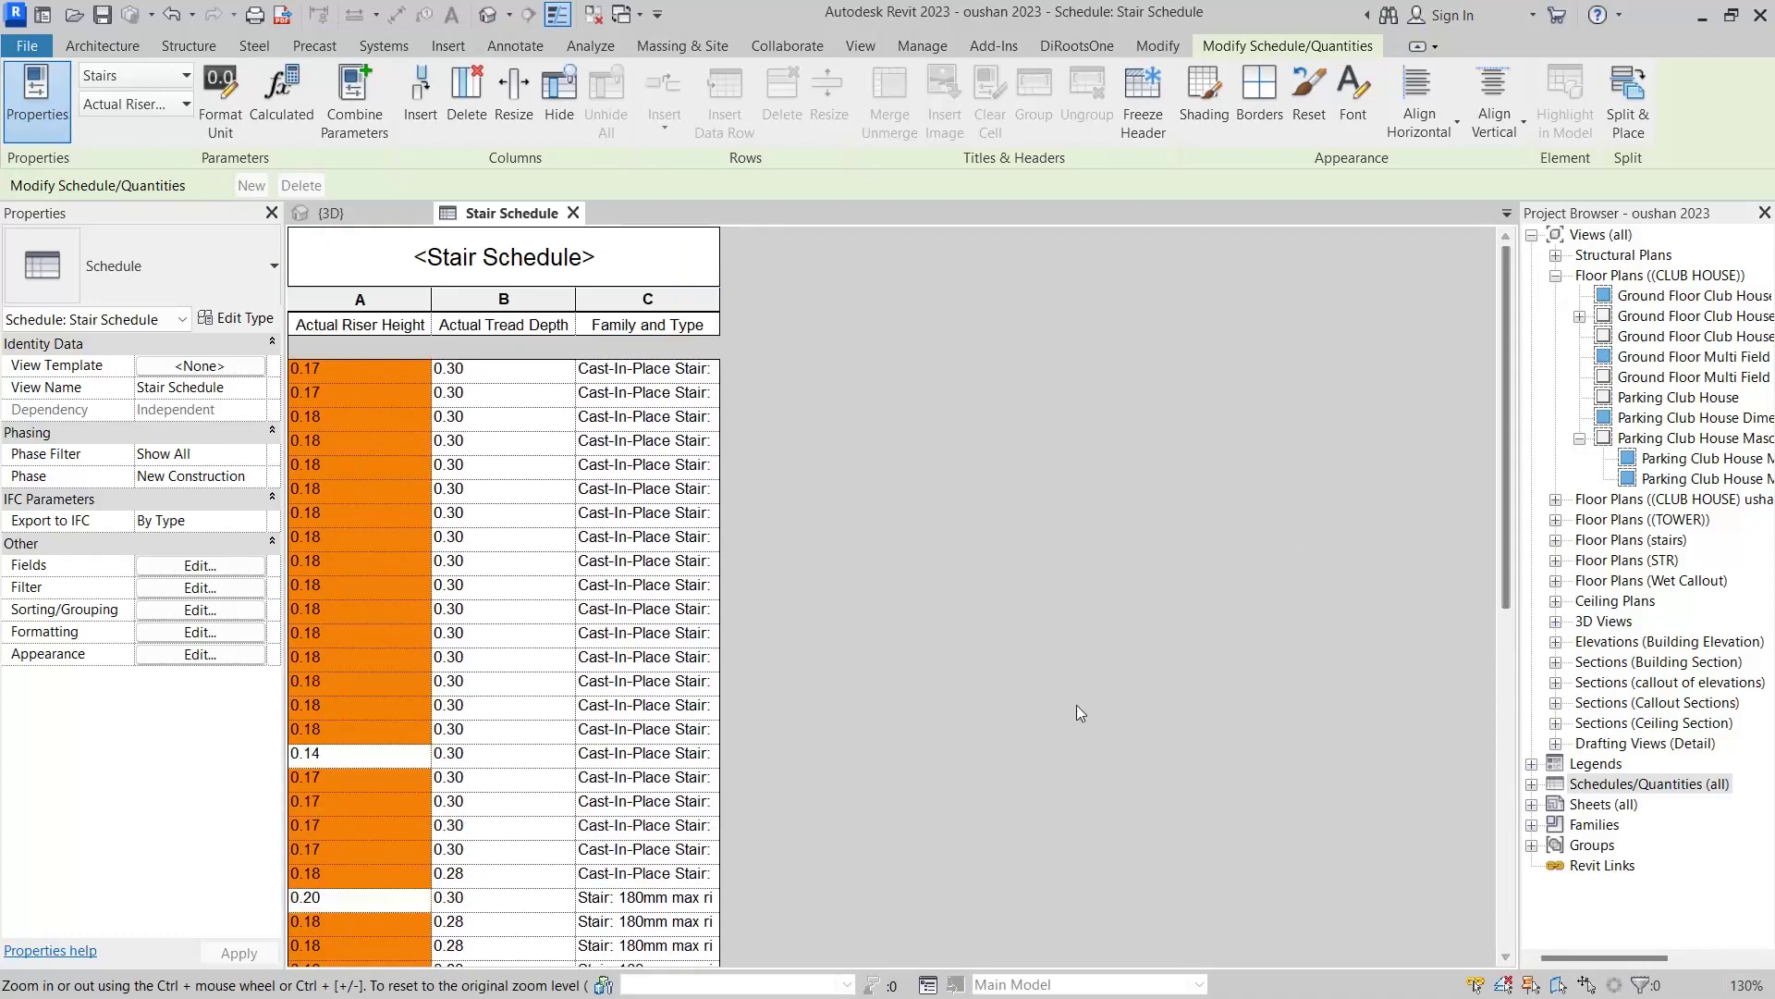
{"action": "scroll", "coordinate": [1054, 647], "scroll_direction": "down", "scroll_amount": 1}
{"action": "scroll", "coordinate": [1052, 627], "scroll_direction": "down", "scroll_amount": 10}
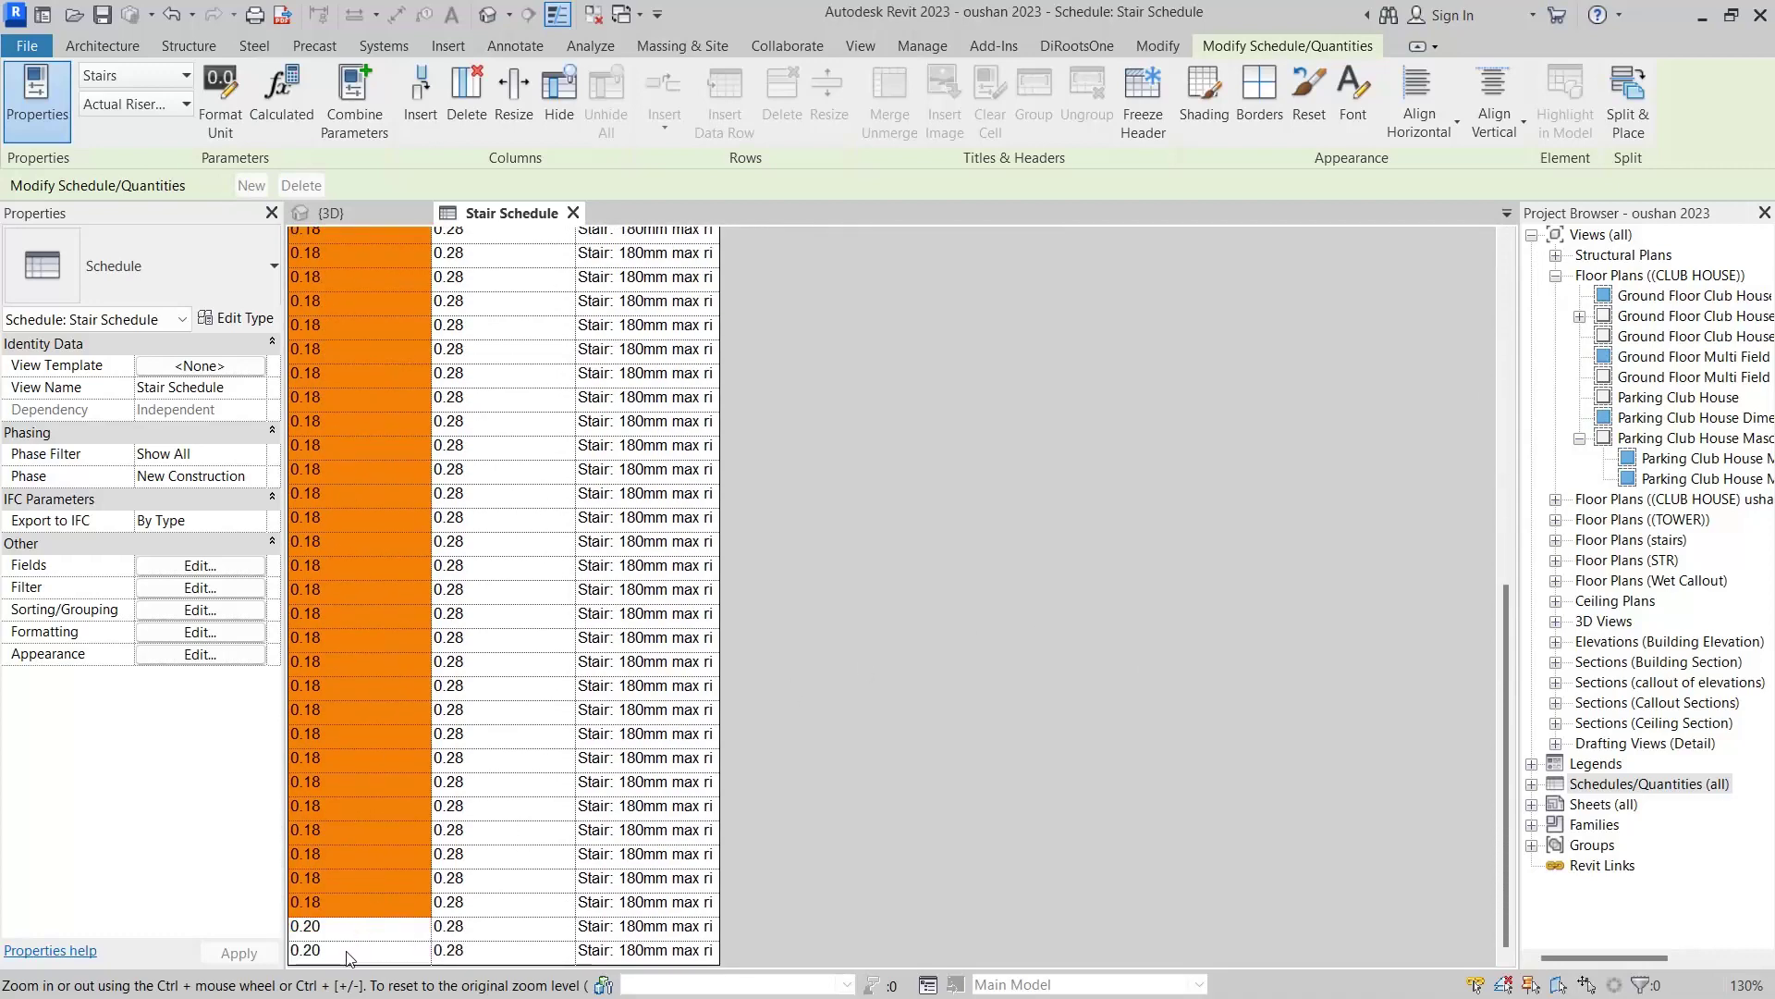
{"action": "left_click_drag", "start_coordinate": [1500, 666], "coordinate": [1503, 425]}
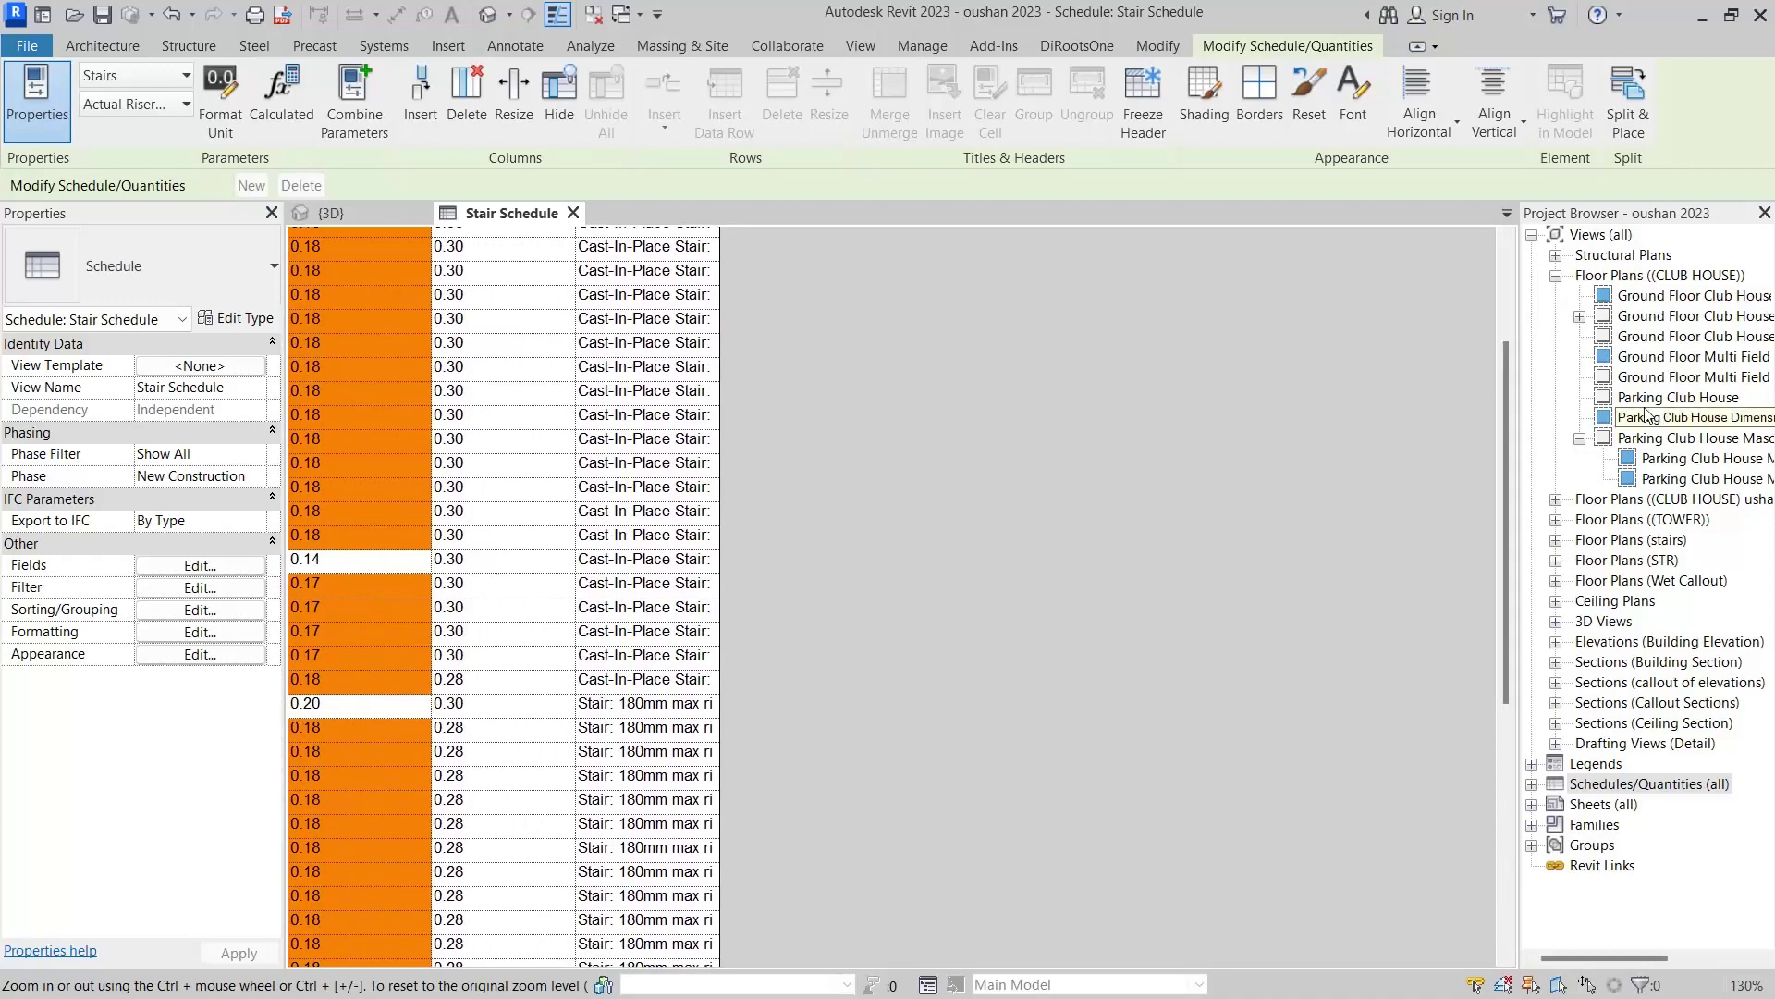
{"action": "left_click_drag", "start_coordinate": [1506, 468], "coordinate": [1500, 320]}
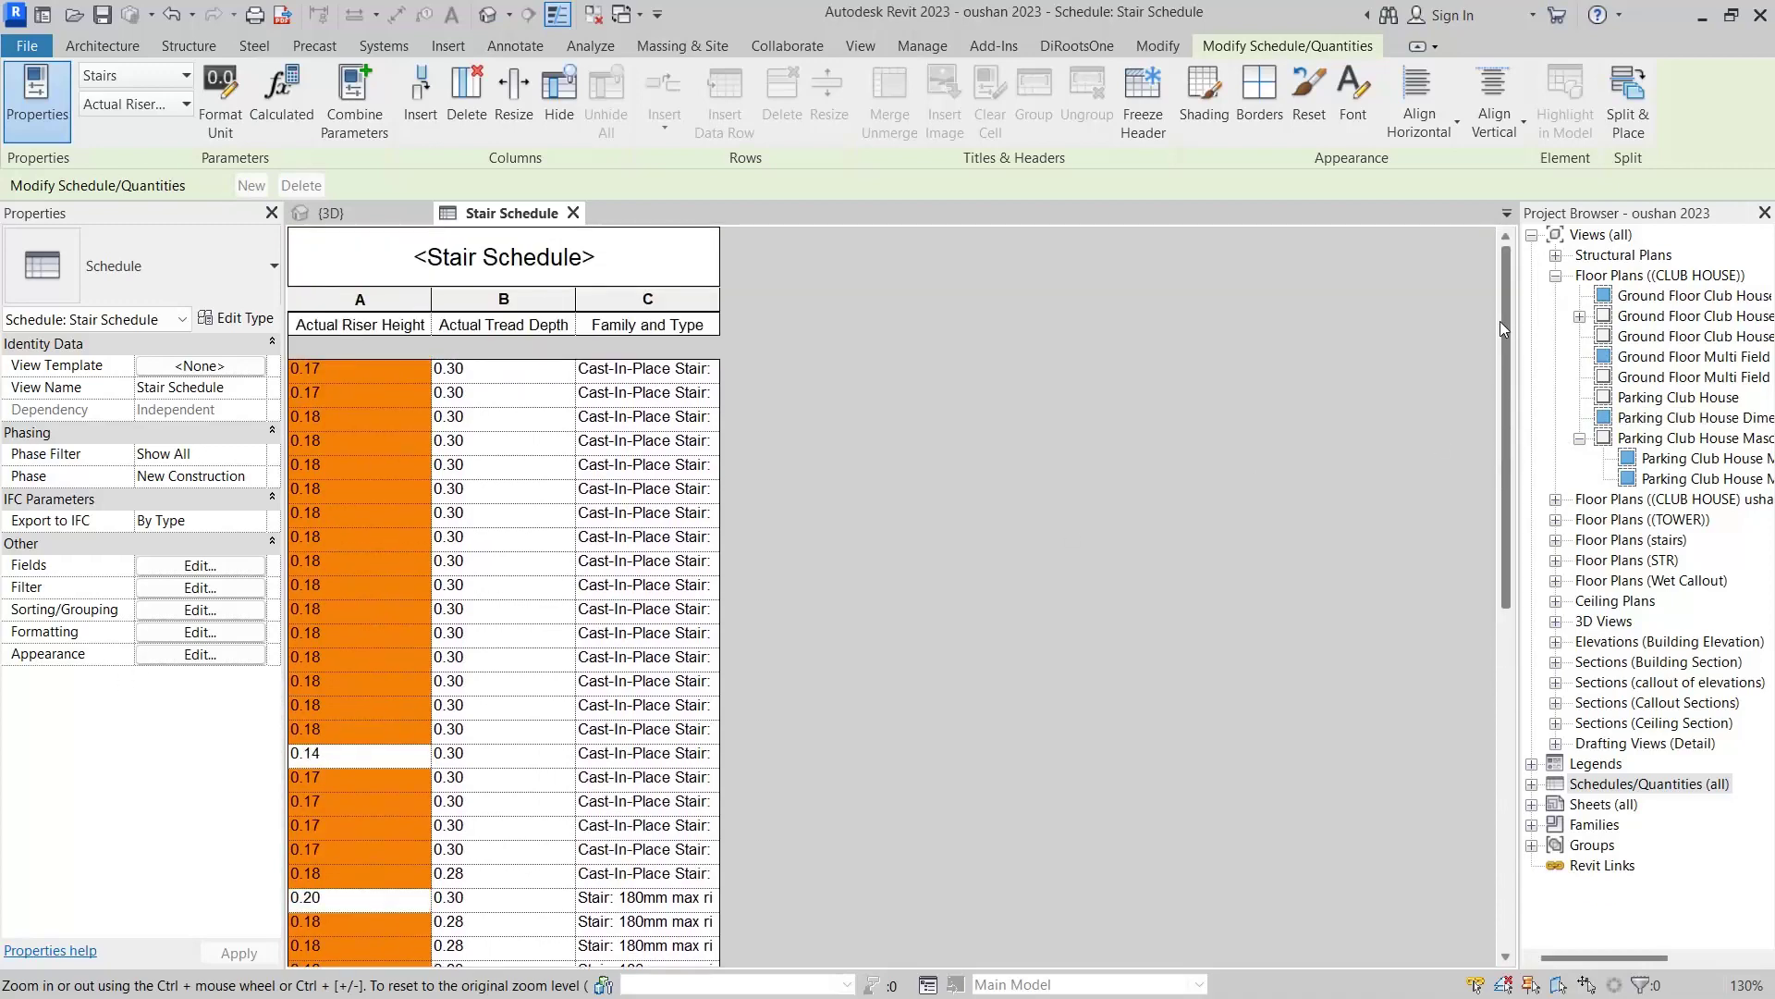
Change the riser height rule's test from Between to Not Between and apply it.
{"action": "left_click", "coordinate": [198, 566]}
{"action": "left_click", "coordinate": [984, 131]}
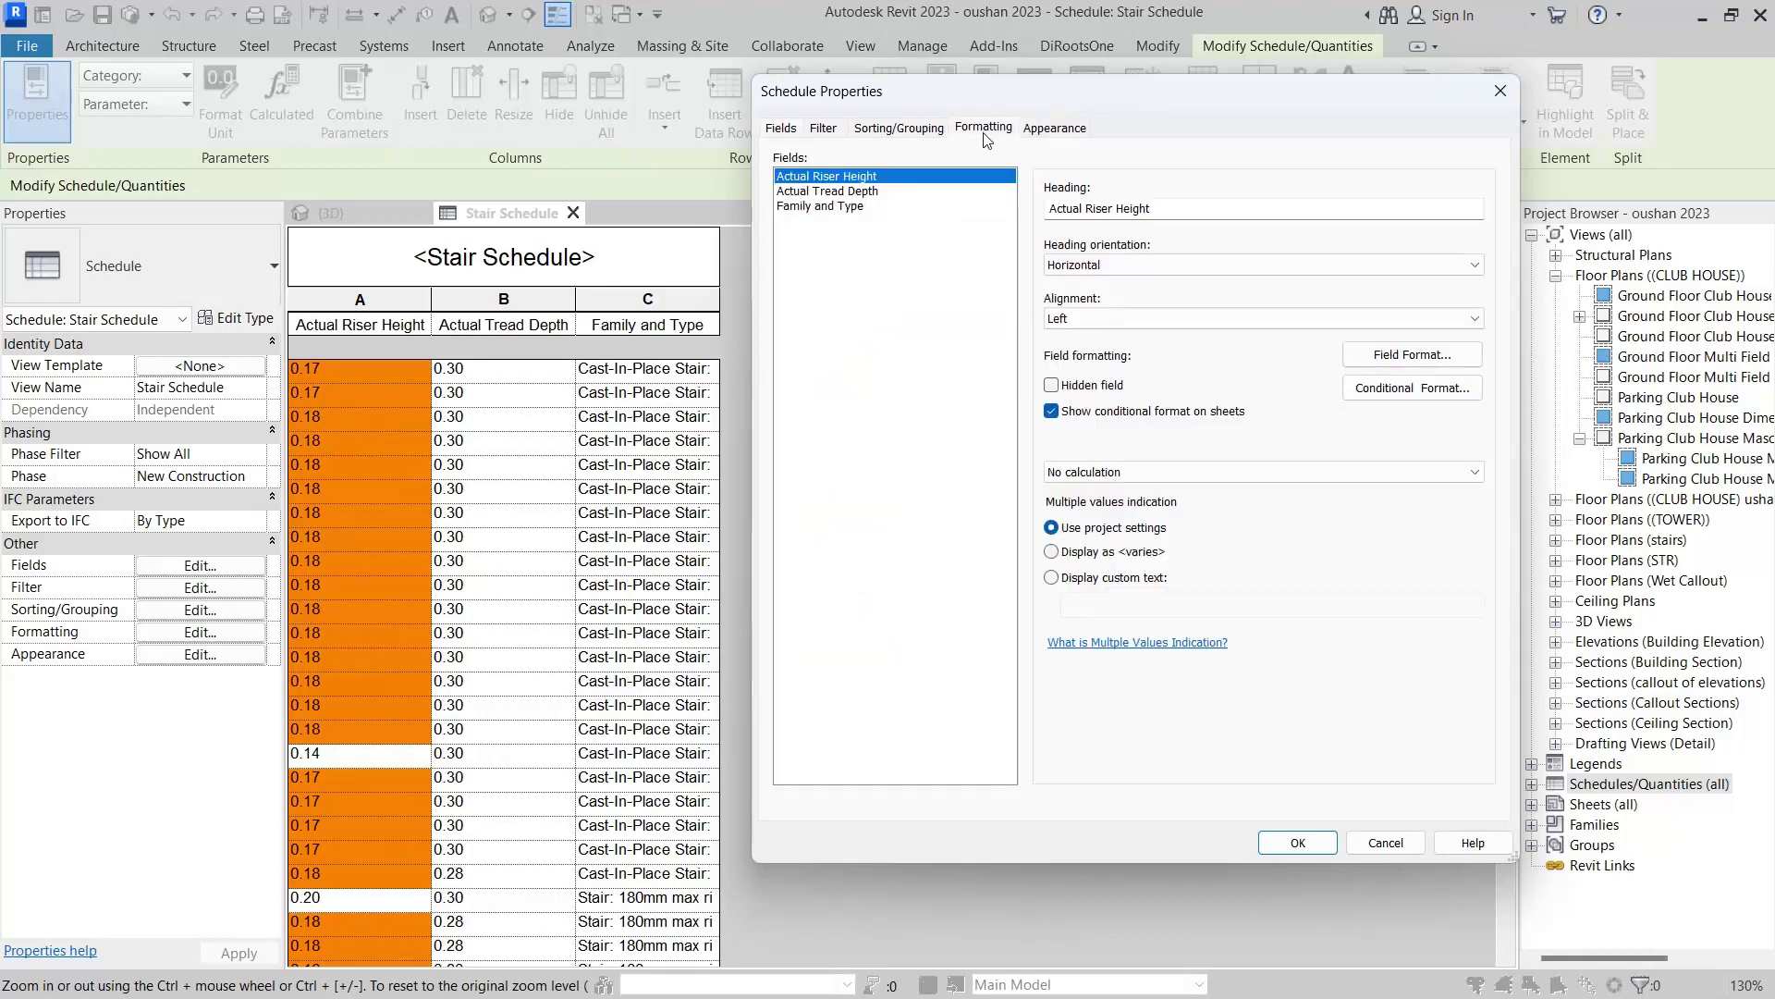
{"action": "left_click", "coordinate": [1412, 388]}
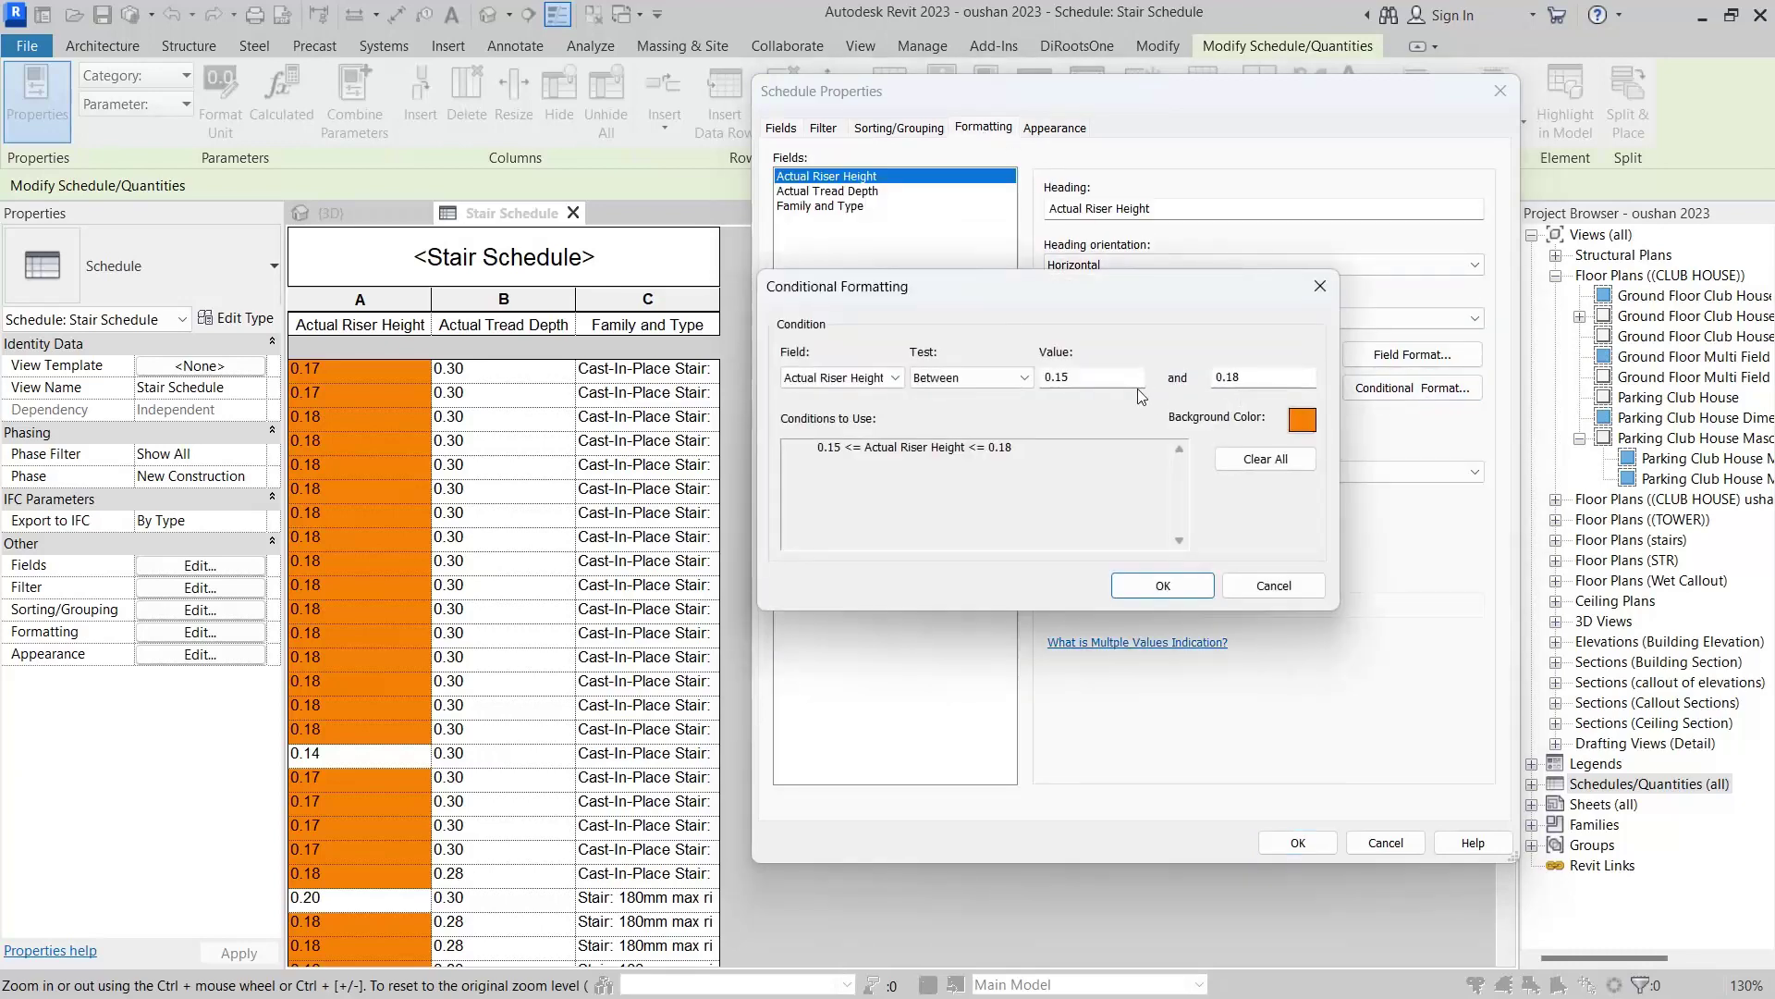
{"action": "left_click", "coordinate": [981, 379]}
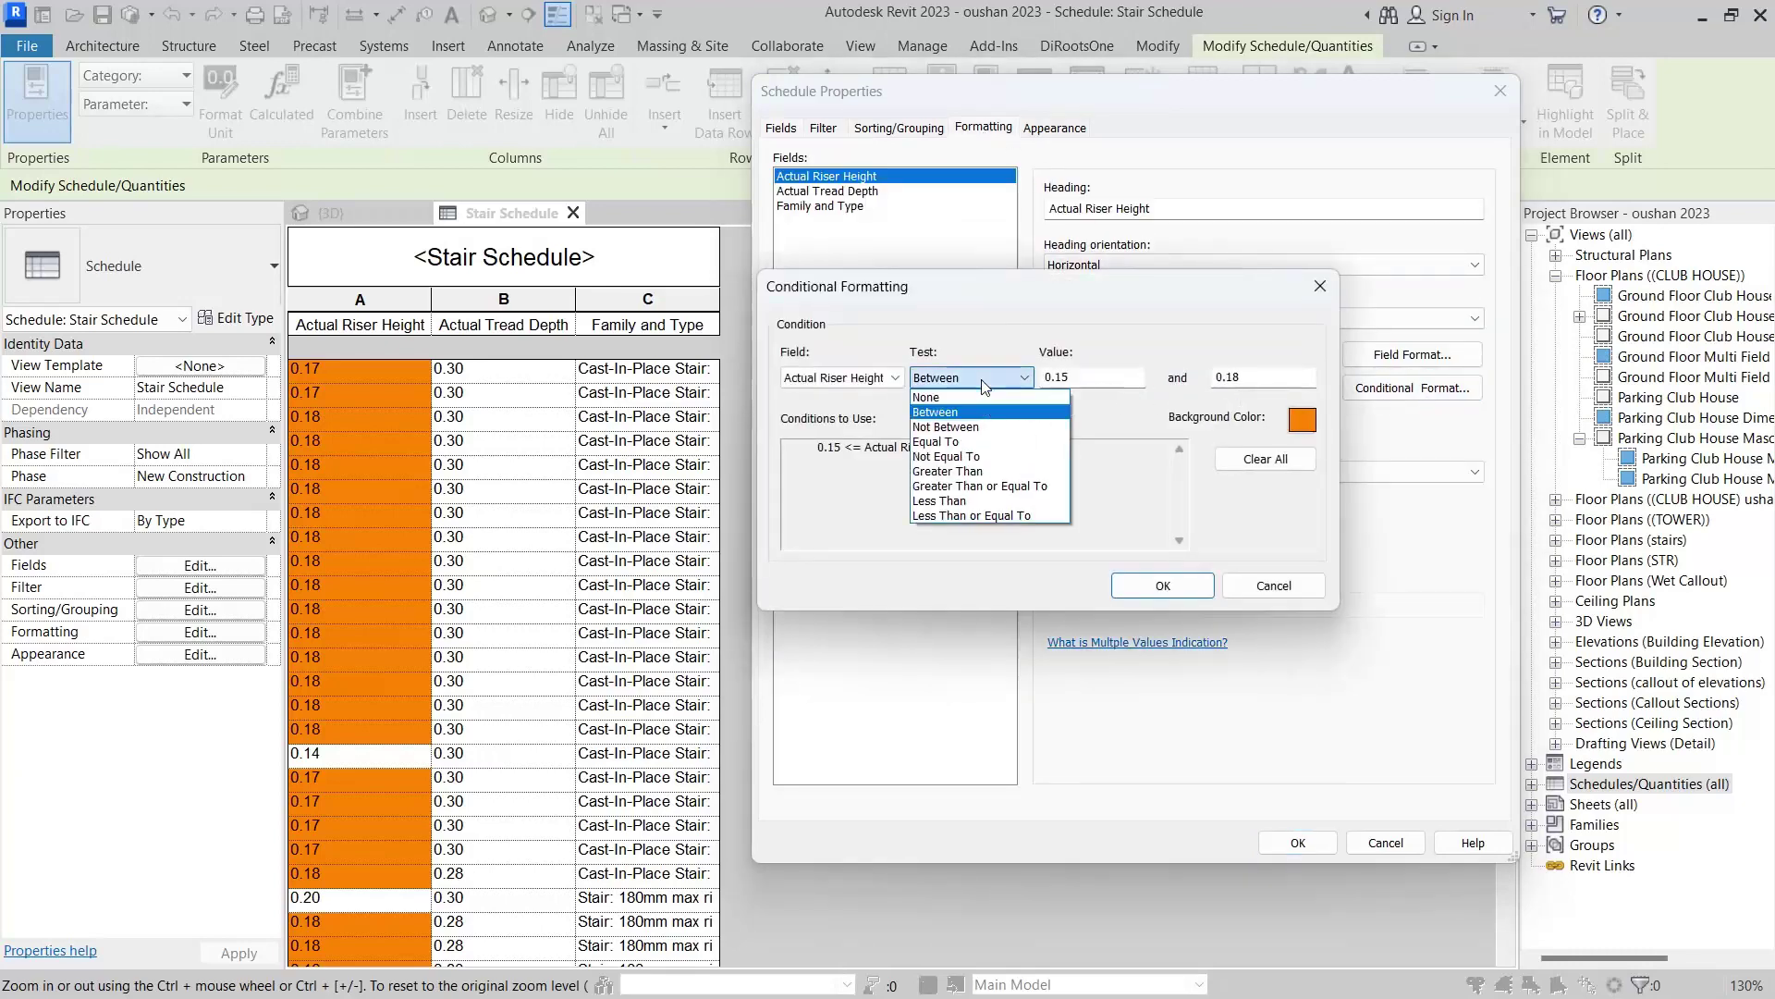
{"action": "left_click", "coordinate": [993, 426]}
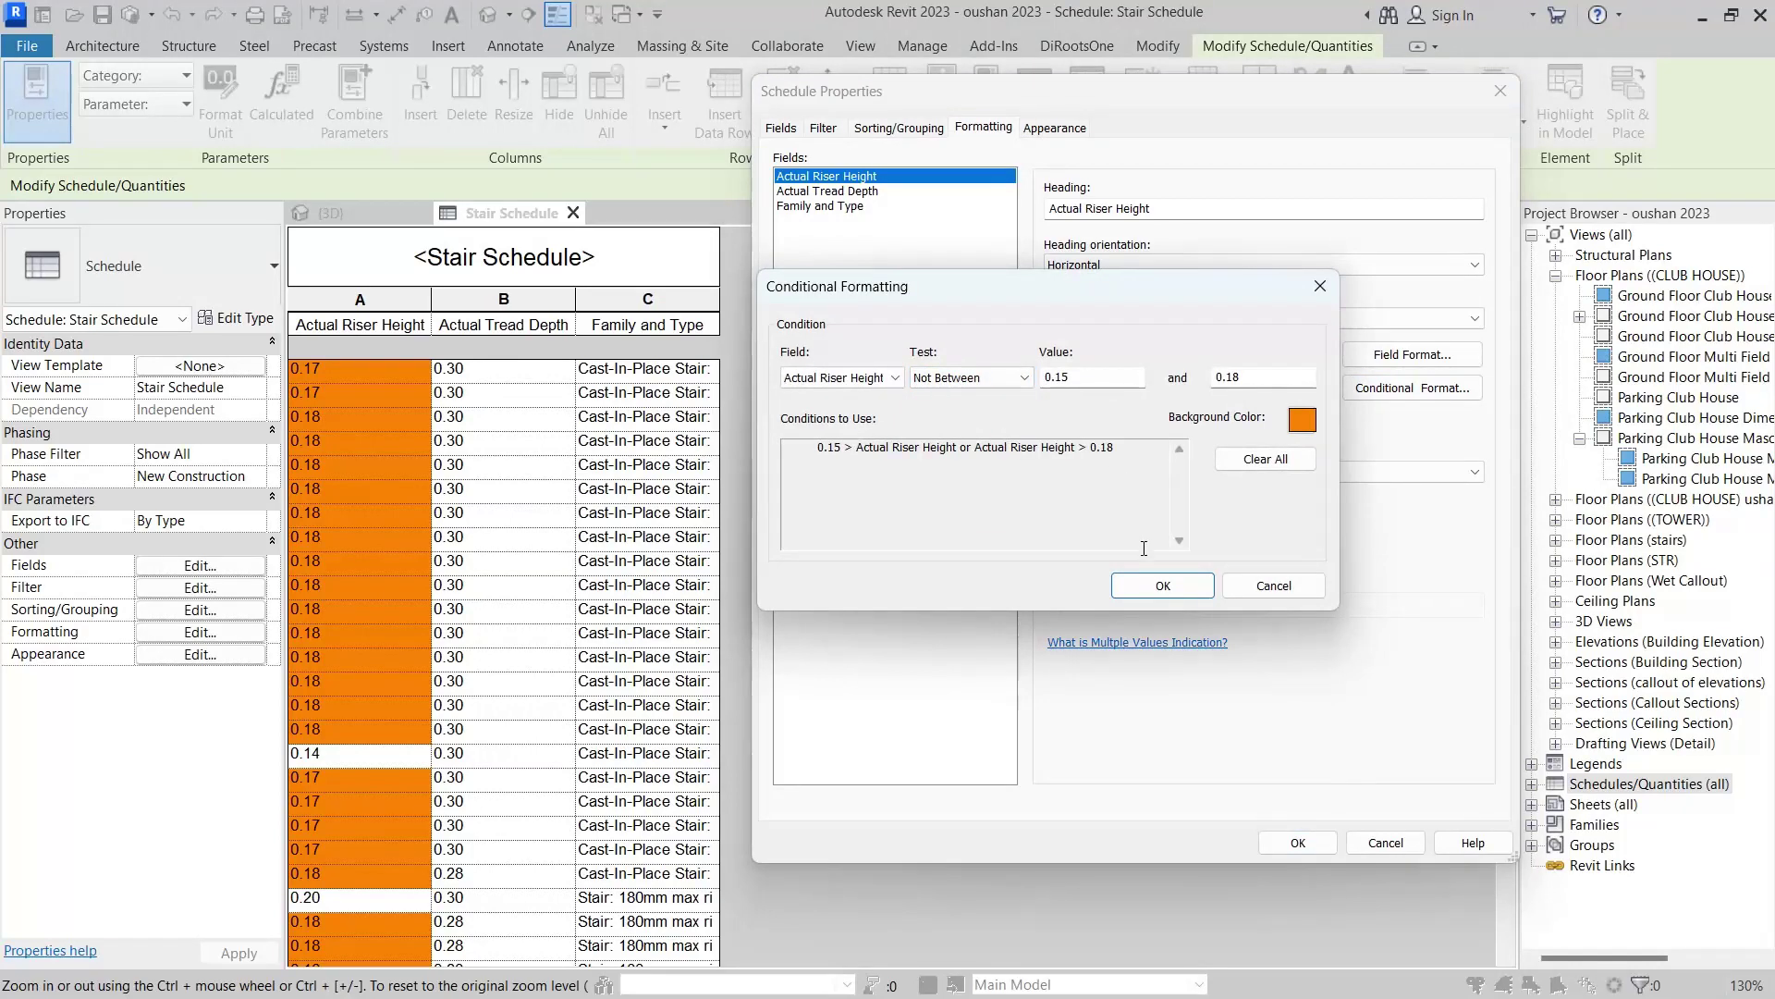
{"action": "left_click", "coordinate": [1163, 585]}
{"action": "left_click", "coordinate": [1298, 842]}
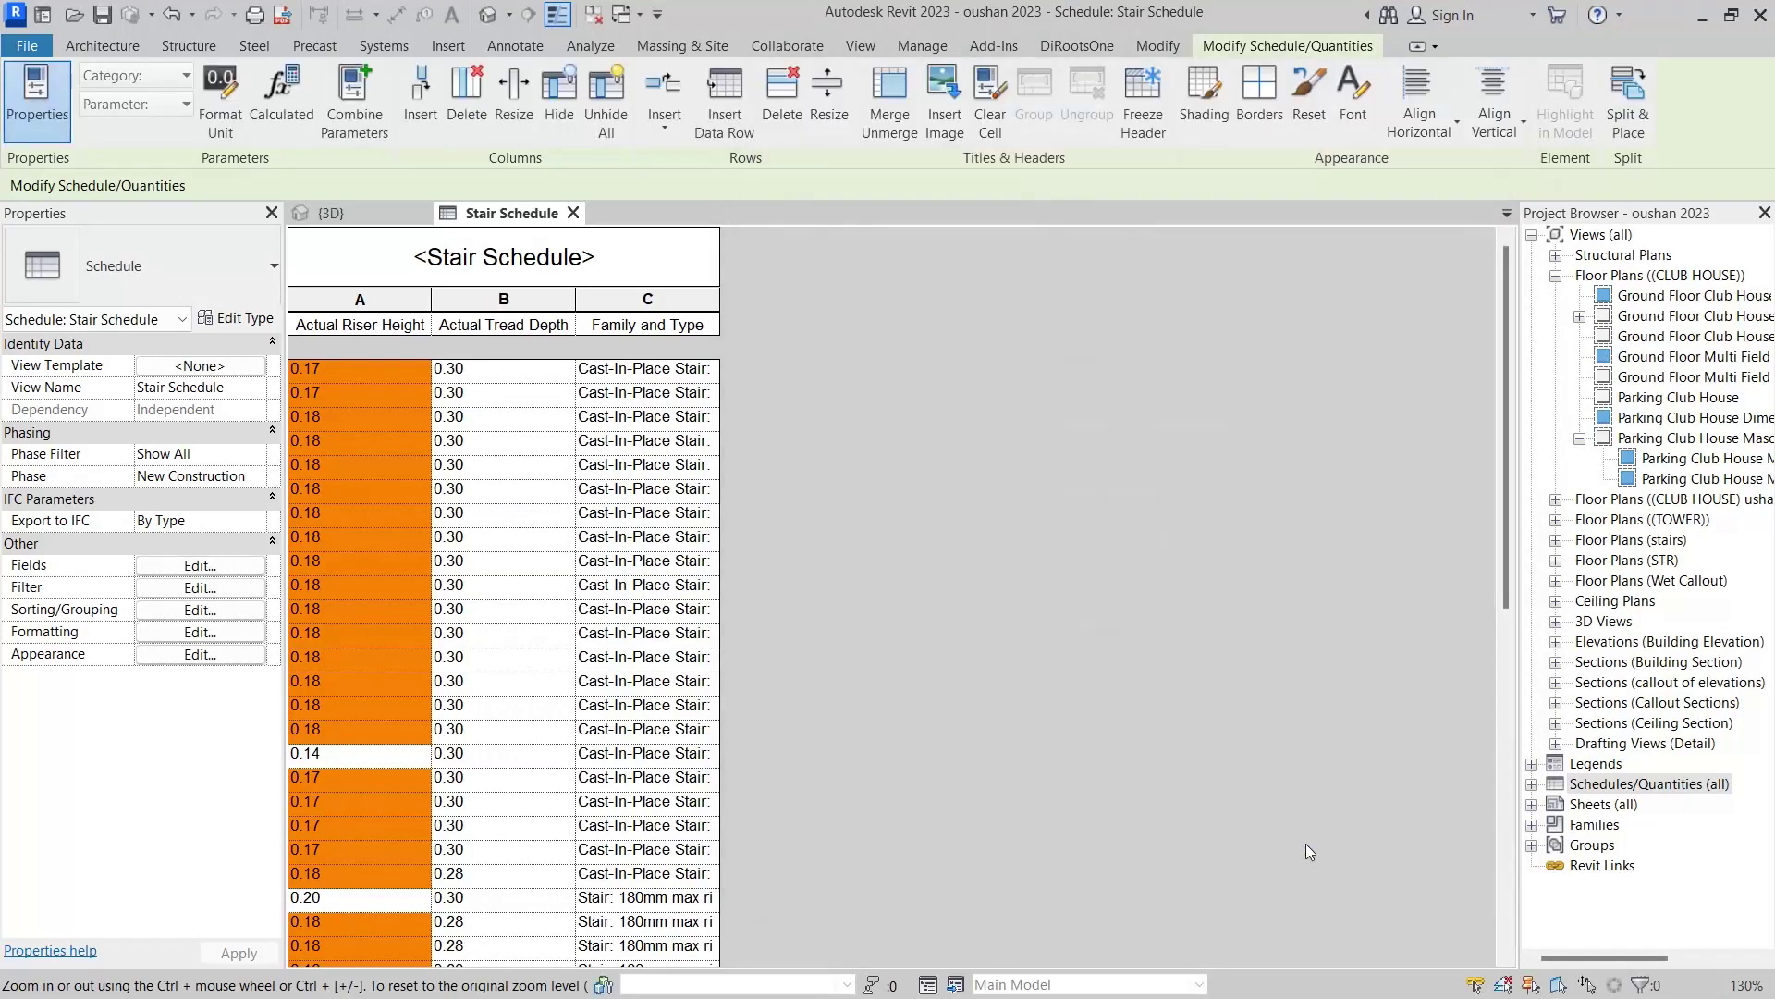
{"action": "left_click_drag", "start_coordinate": [1505, 440], "coordinate": [1521, 391]}
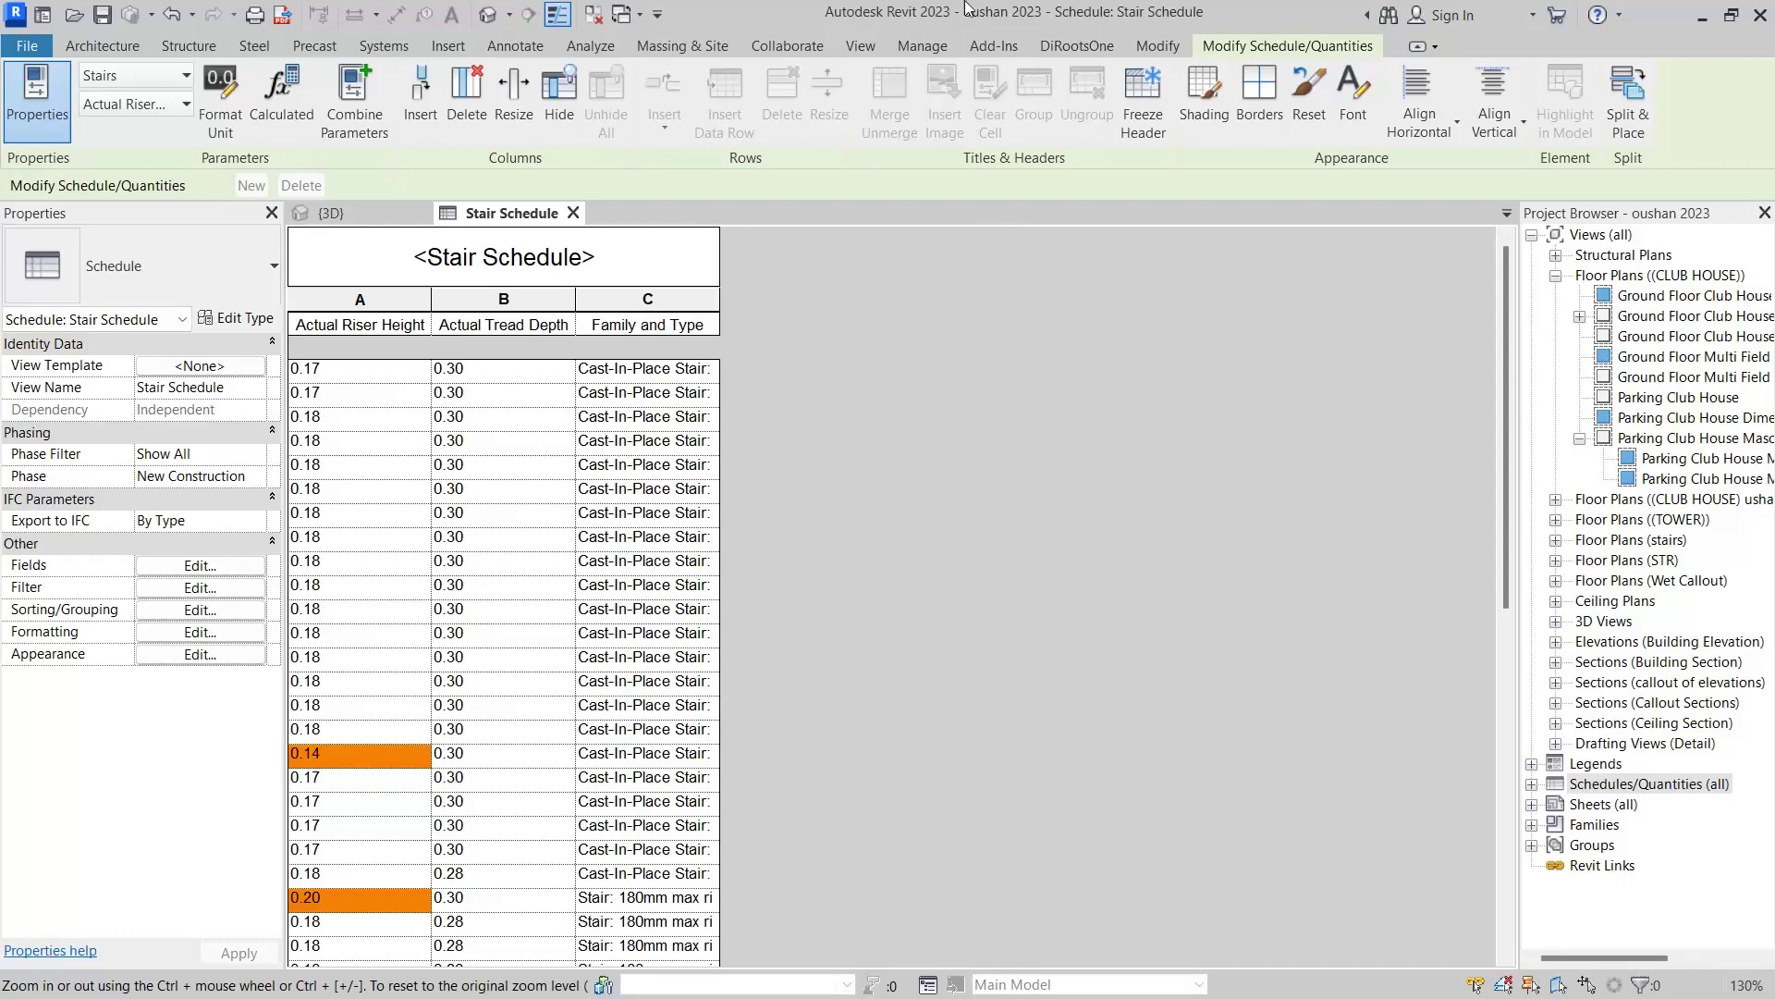
Start a new quantities schedule for the Windows category.
{"action": "left_click", "coordinate": [855, 46]}
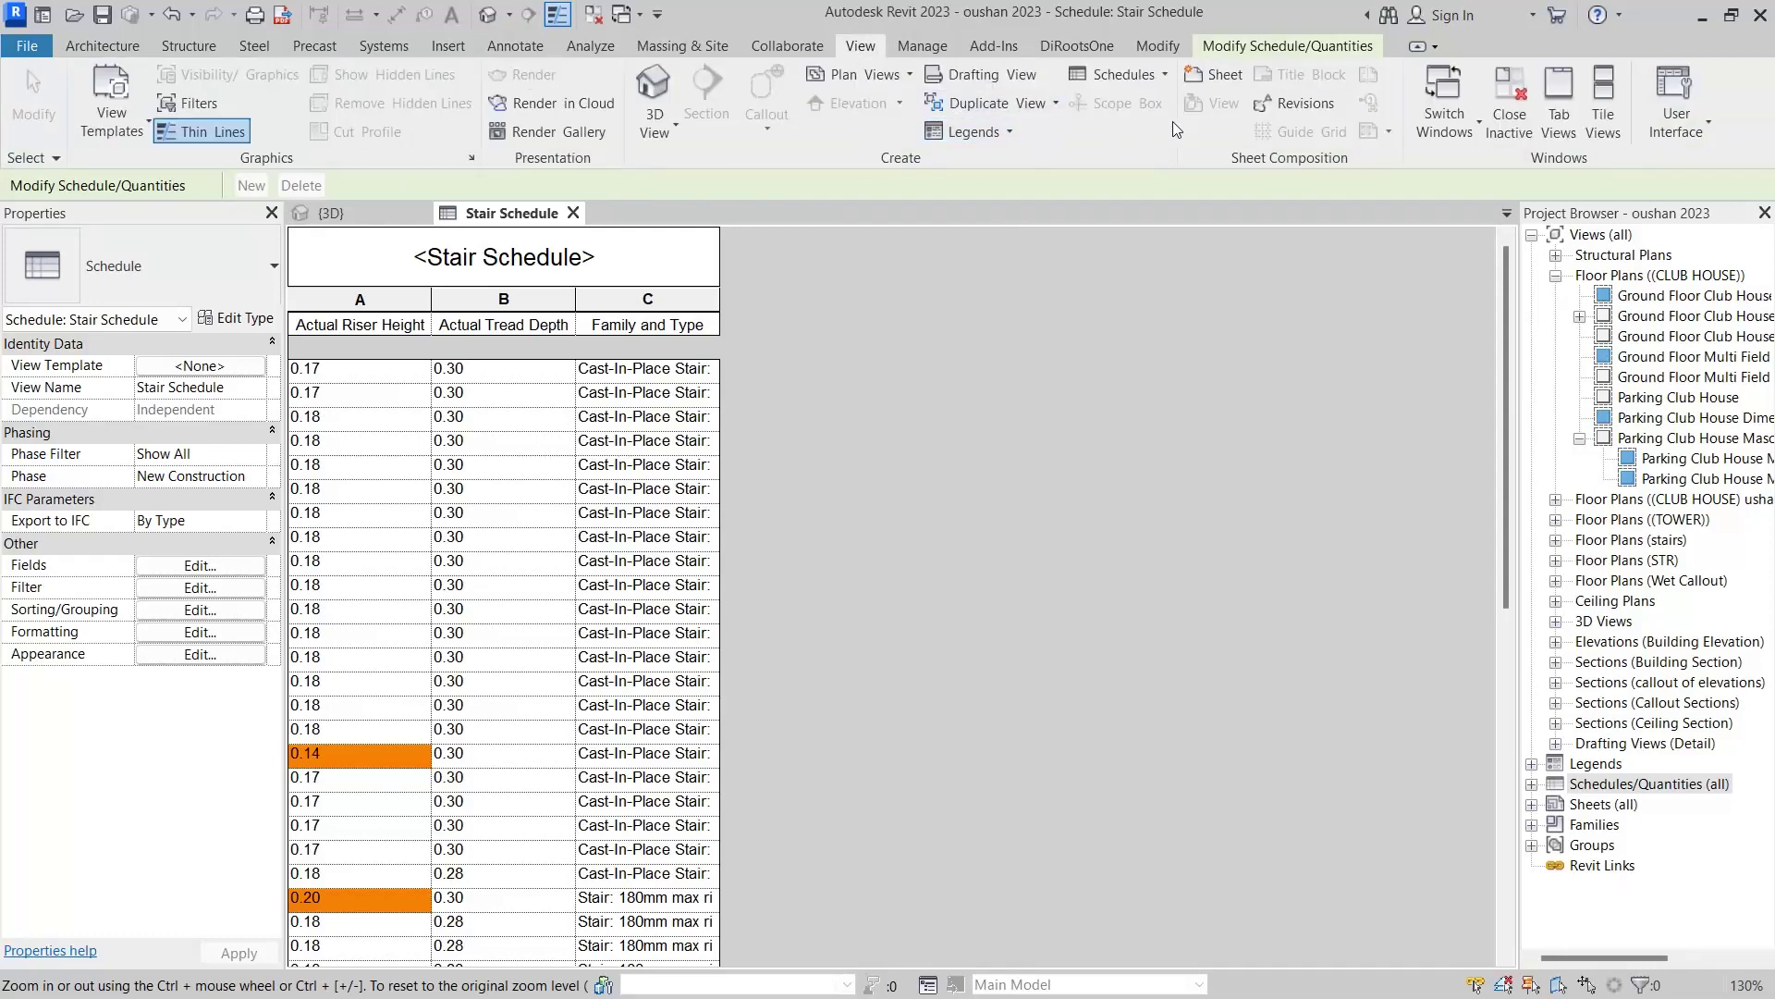
{"action": "left_click", "coordinate": [1150, 77]}
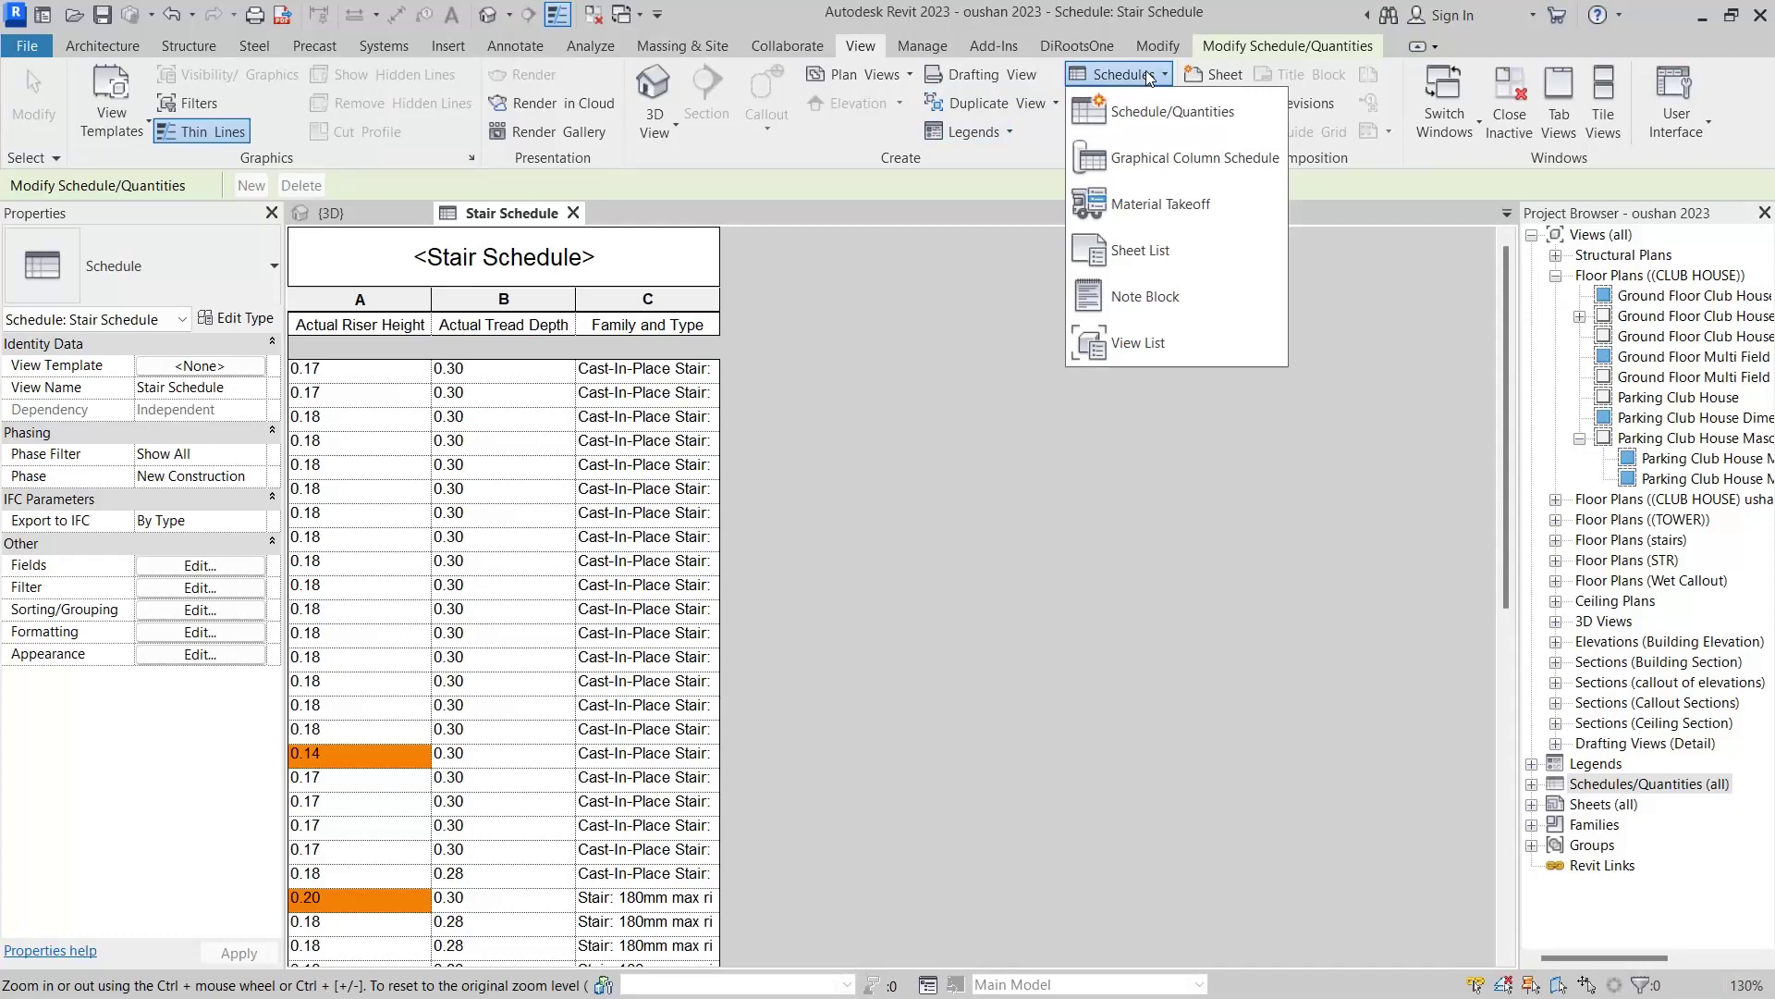
{"action": "left_click", "coordinate": [1155, 111]}
{"action": "left_click", "coordinate": [920, 392]}
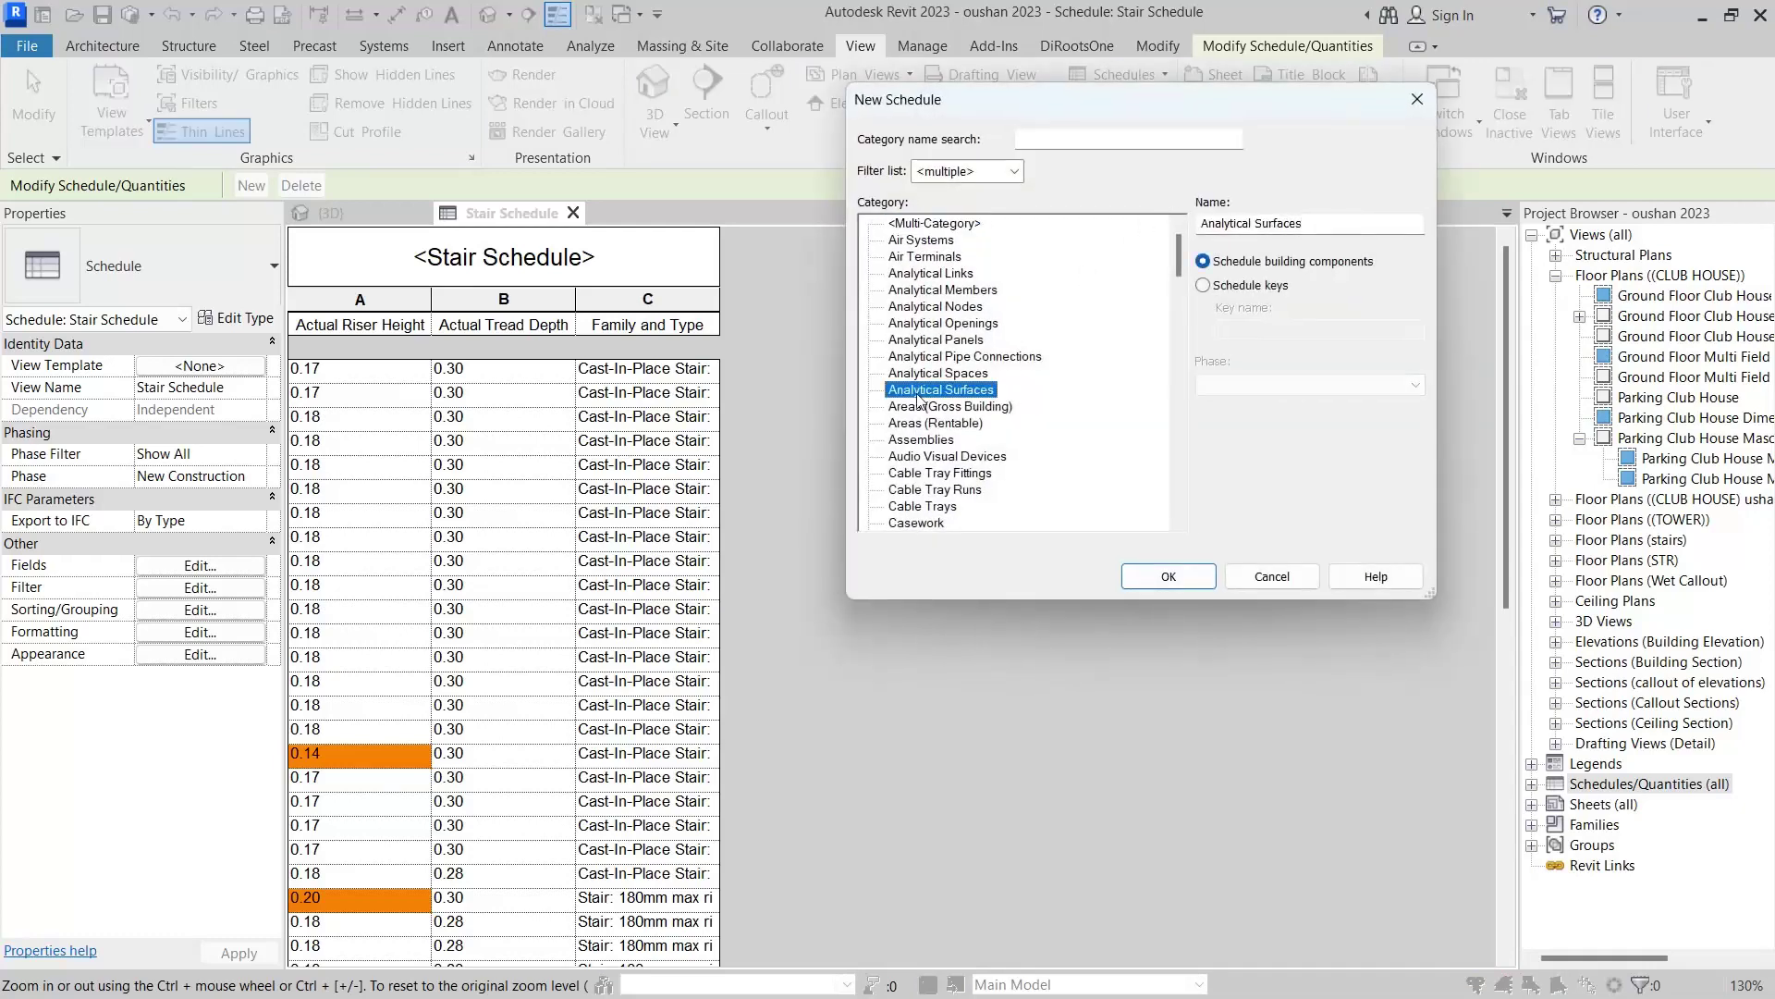
{"action": "key", "text": "w"}
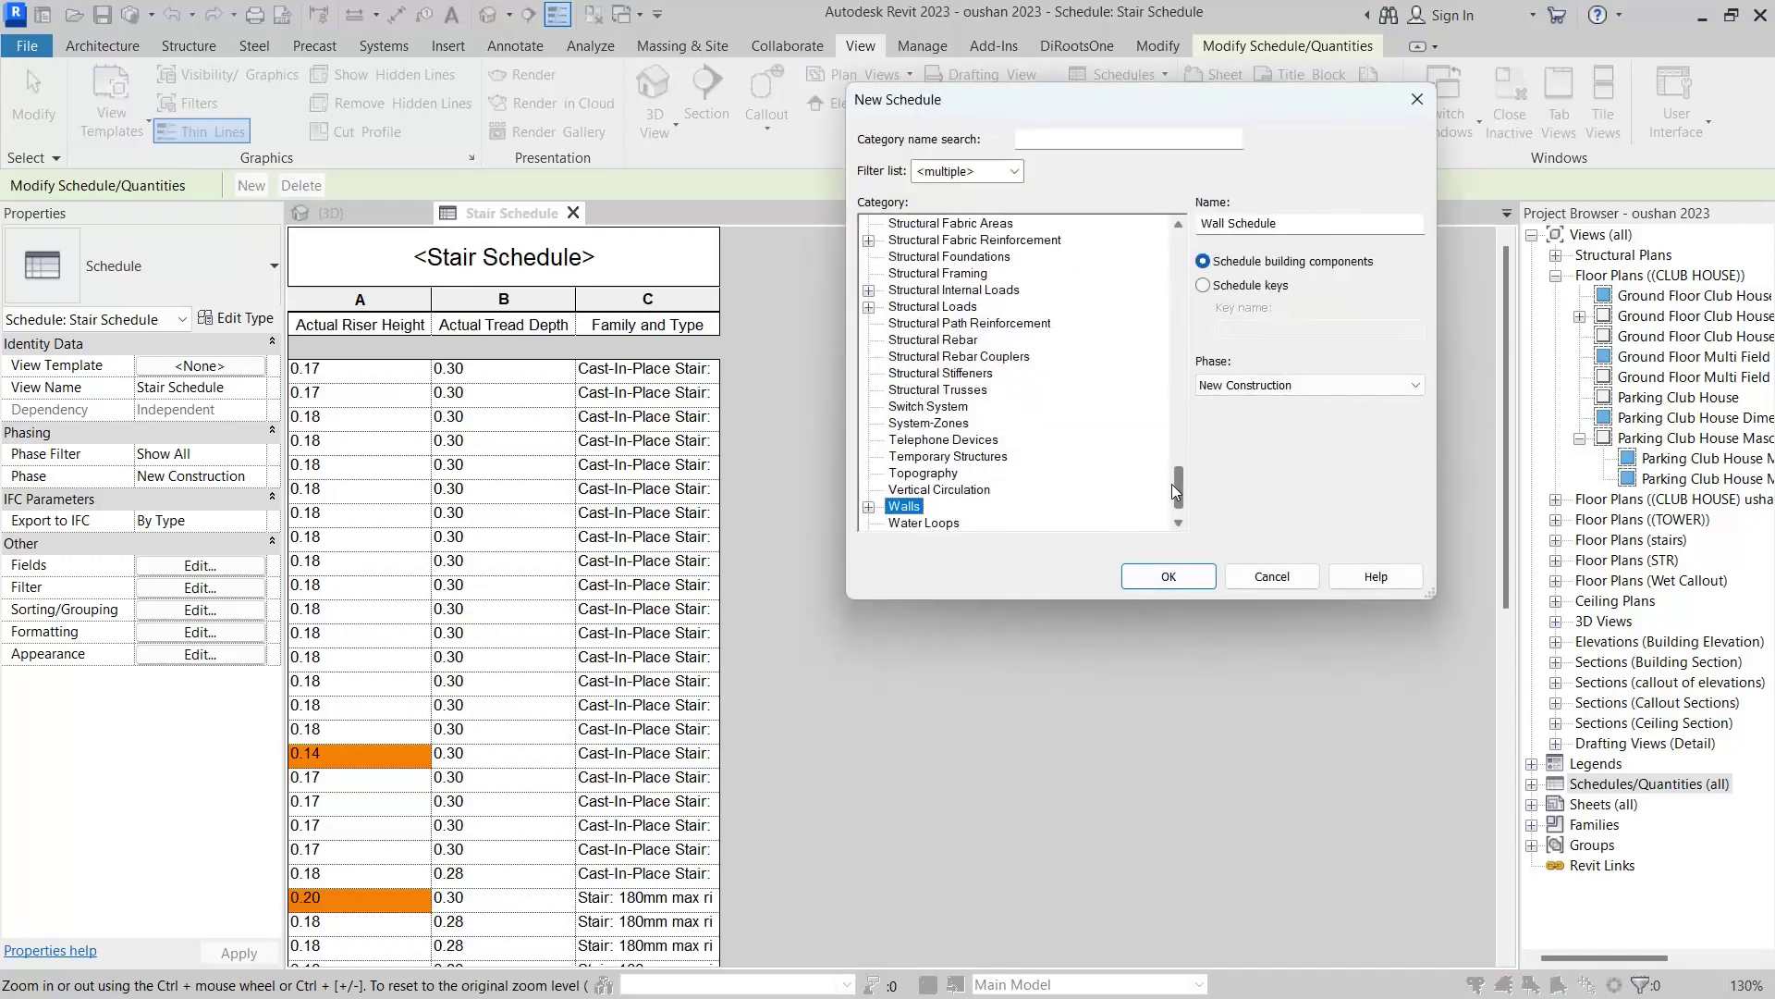
{"action": "left_click_drag", "start_coordinate": [1172, 484], "coordinate": [1190, 523]}
{"action": "double_click", "coordinate": [920, 507]}
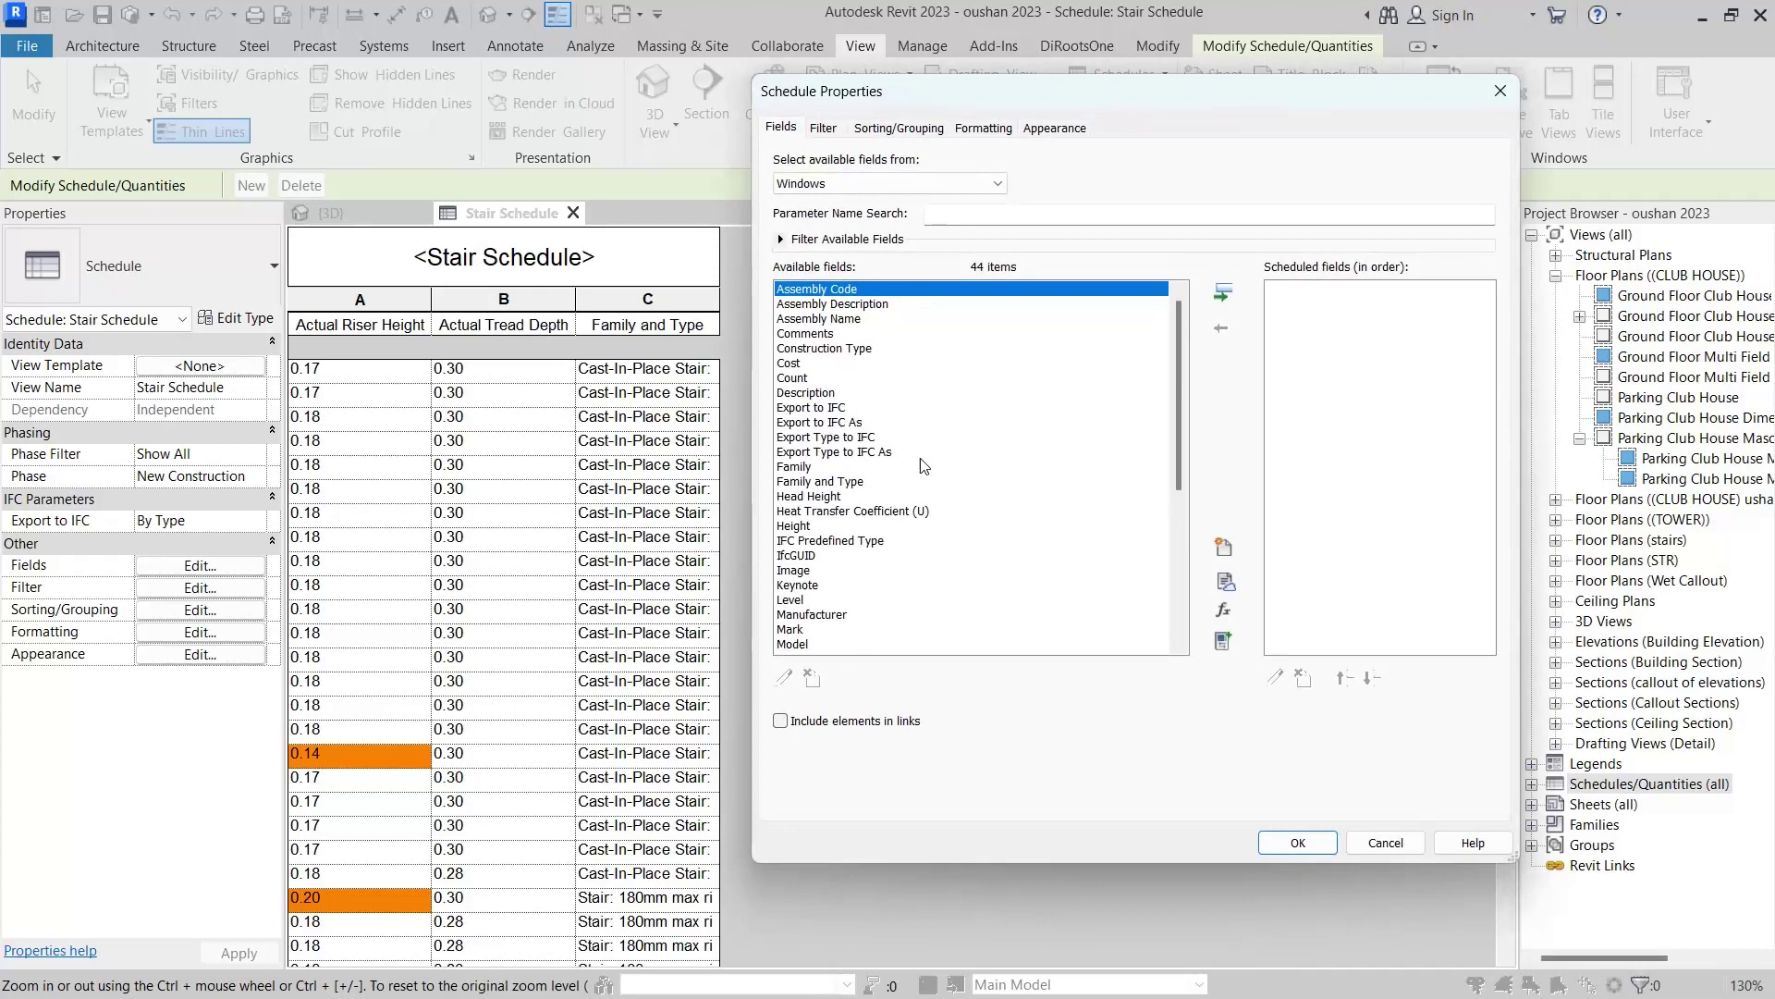
Add Family and Type, Width and Height as the window schedule's fields.
{"action": "left_click", "coordinate": [819, 363]}
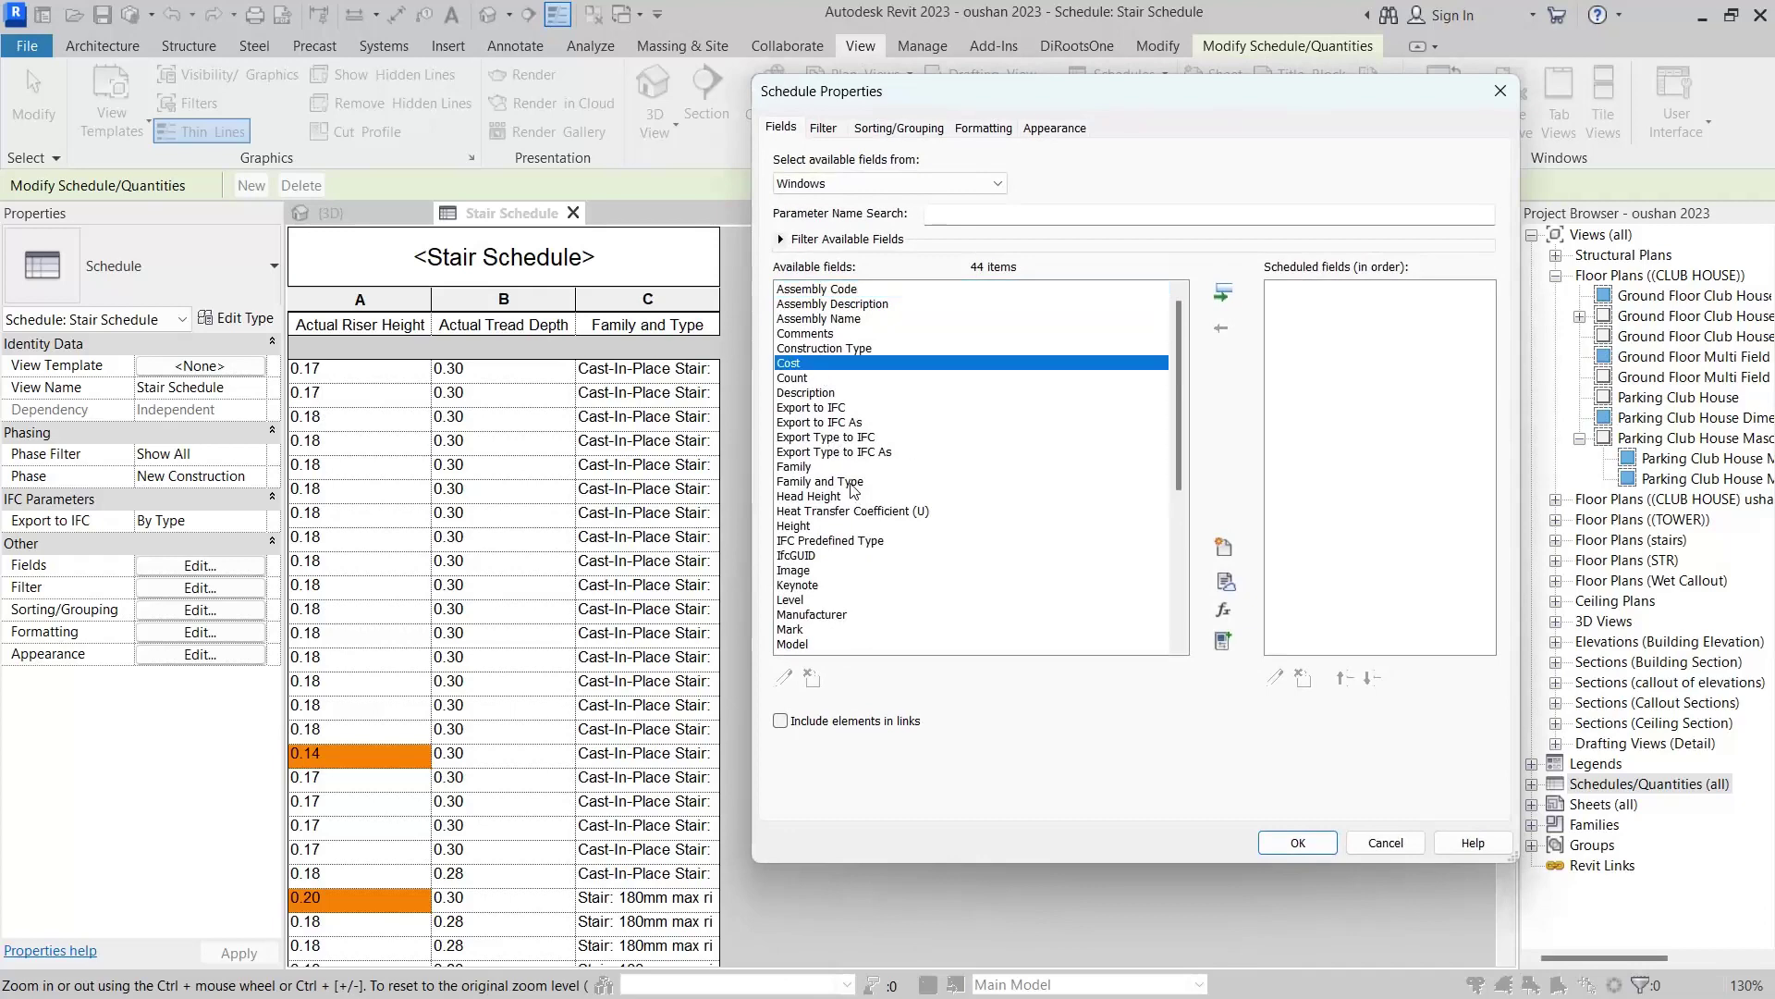
{"action": "double_click", "coordinate": [852, 488]}
{"action": "left_click_drag", "start_coordinate": [1178, 477], "coordinate": [1179, 522]}
{"action": "double_click", "coordinate": [803, 644]}
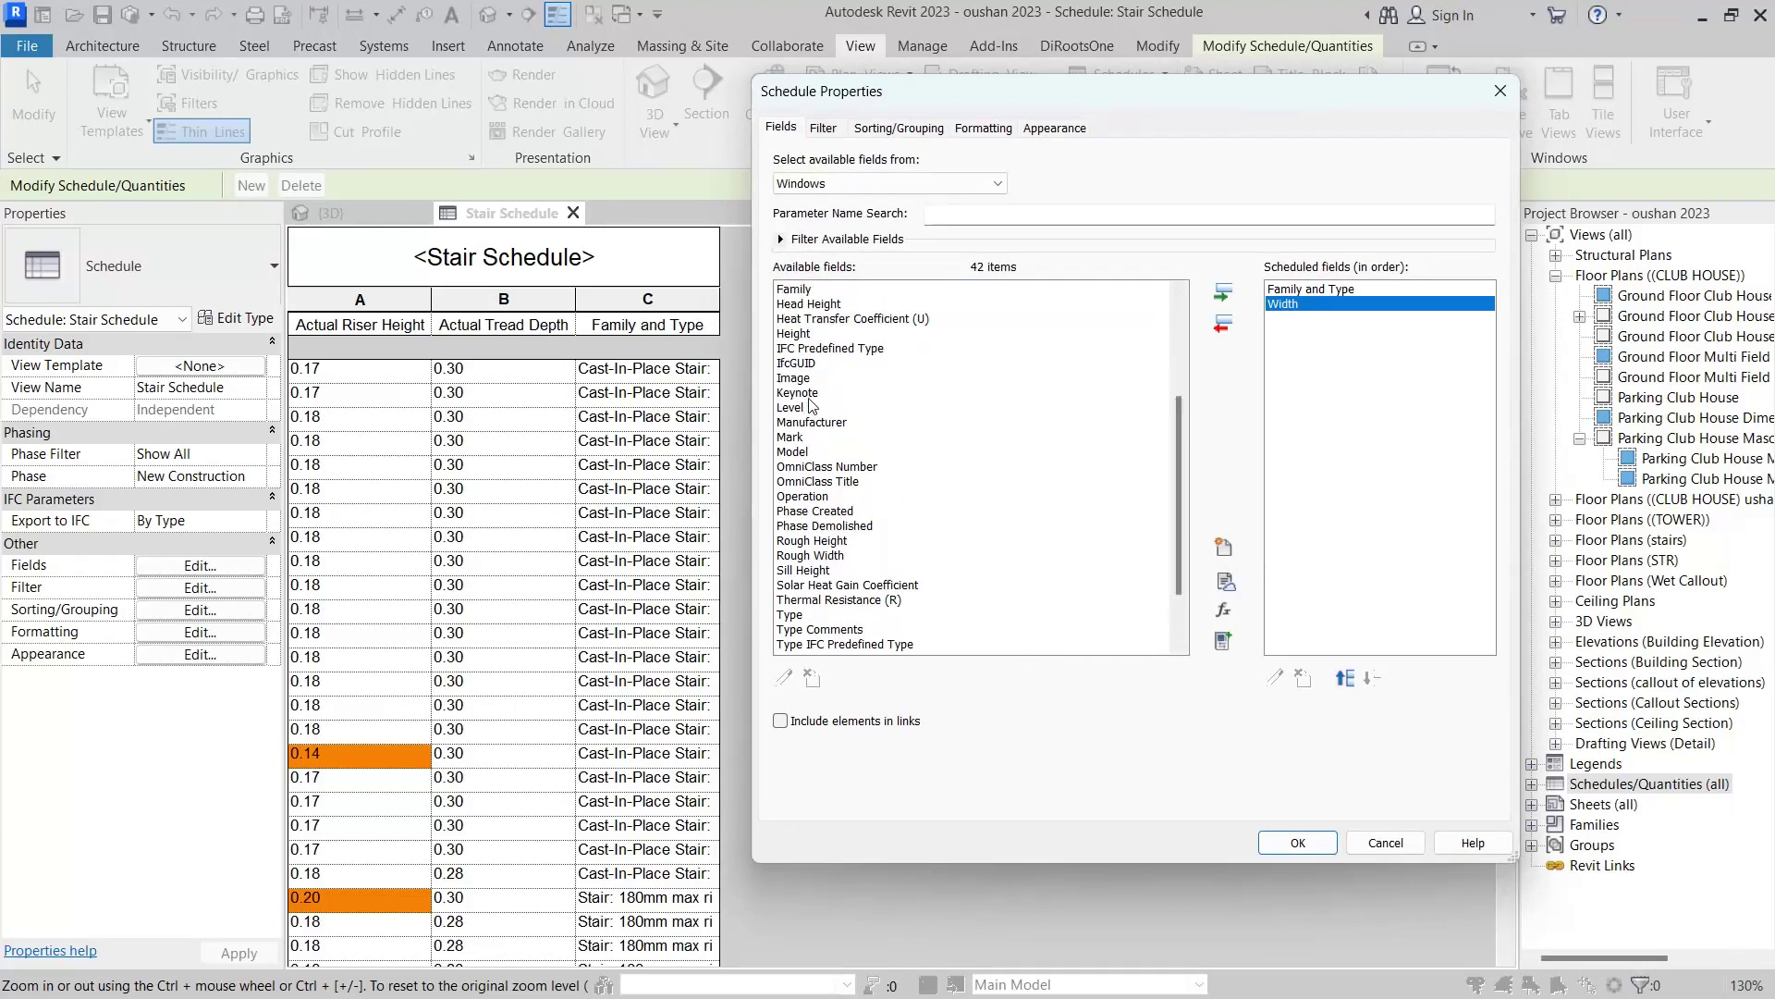
{"action": "double_click", "coordinate": [793, 335]}
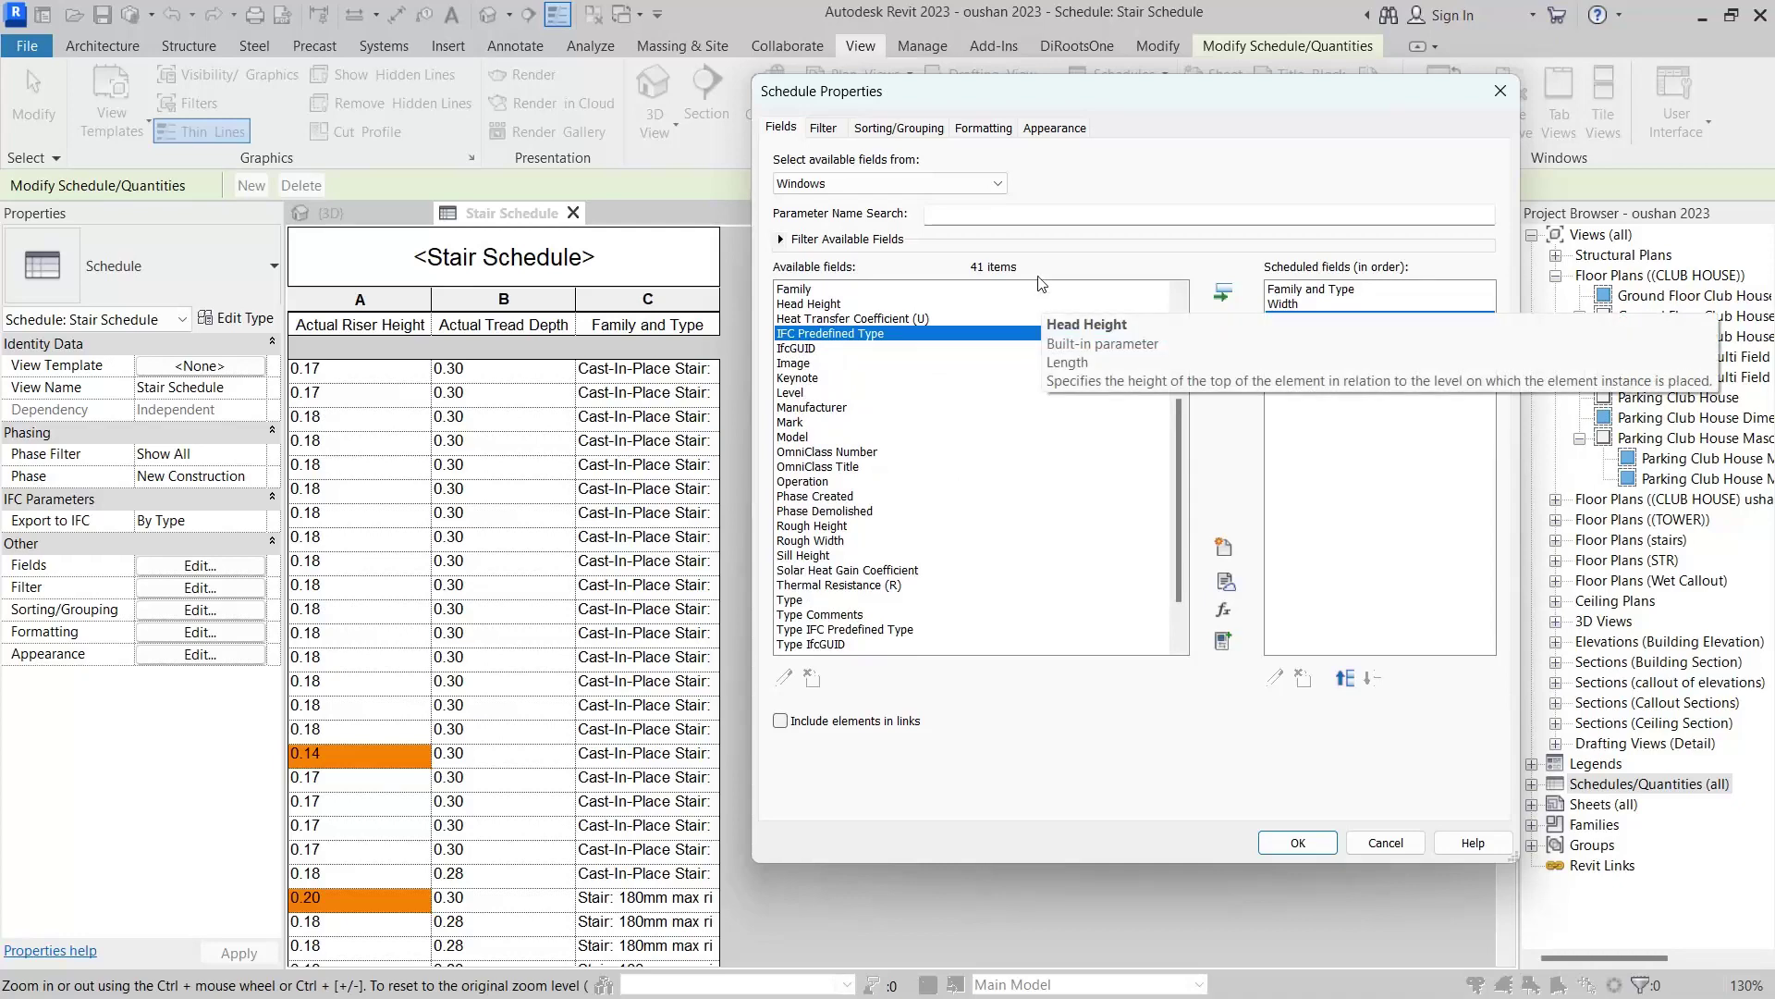
{"action": "left_click", "coordinate": [891, 129]}
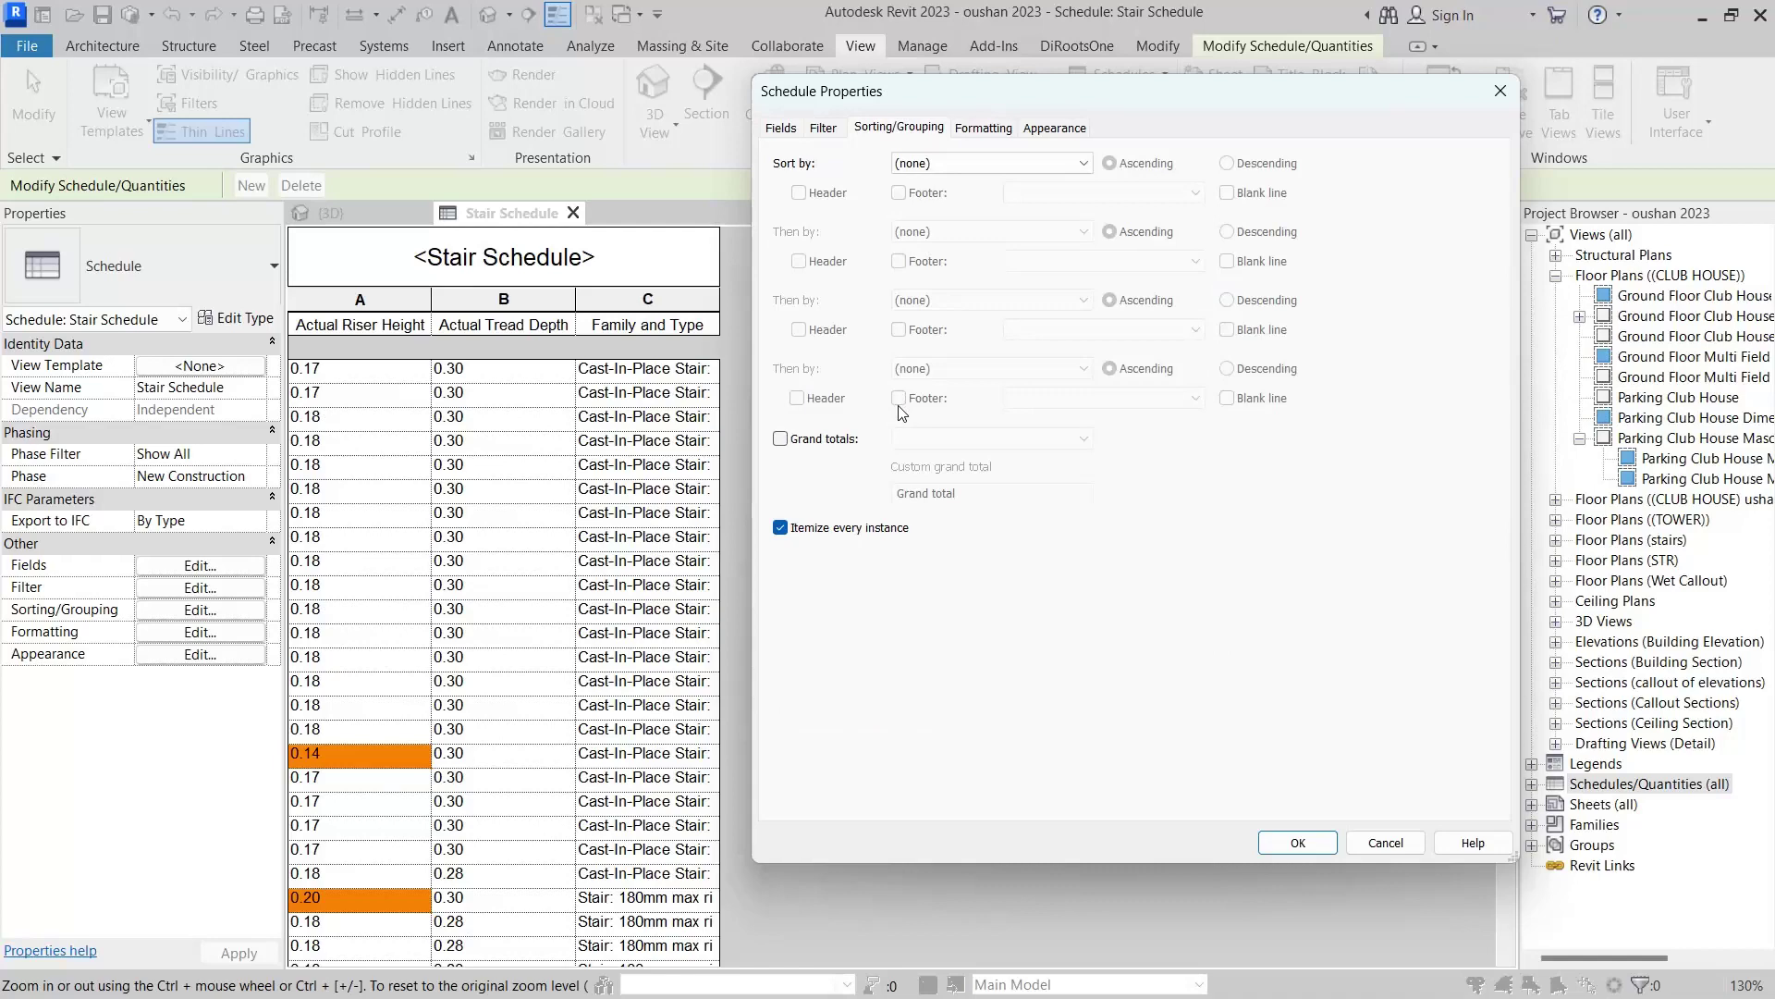
Enable grand totals, group instances, sort by Family and Type, Width, then Height, and create it.
{"action": "left_click", "coordinate": [830, 442]}
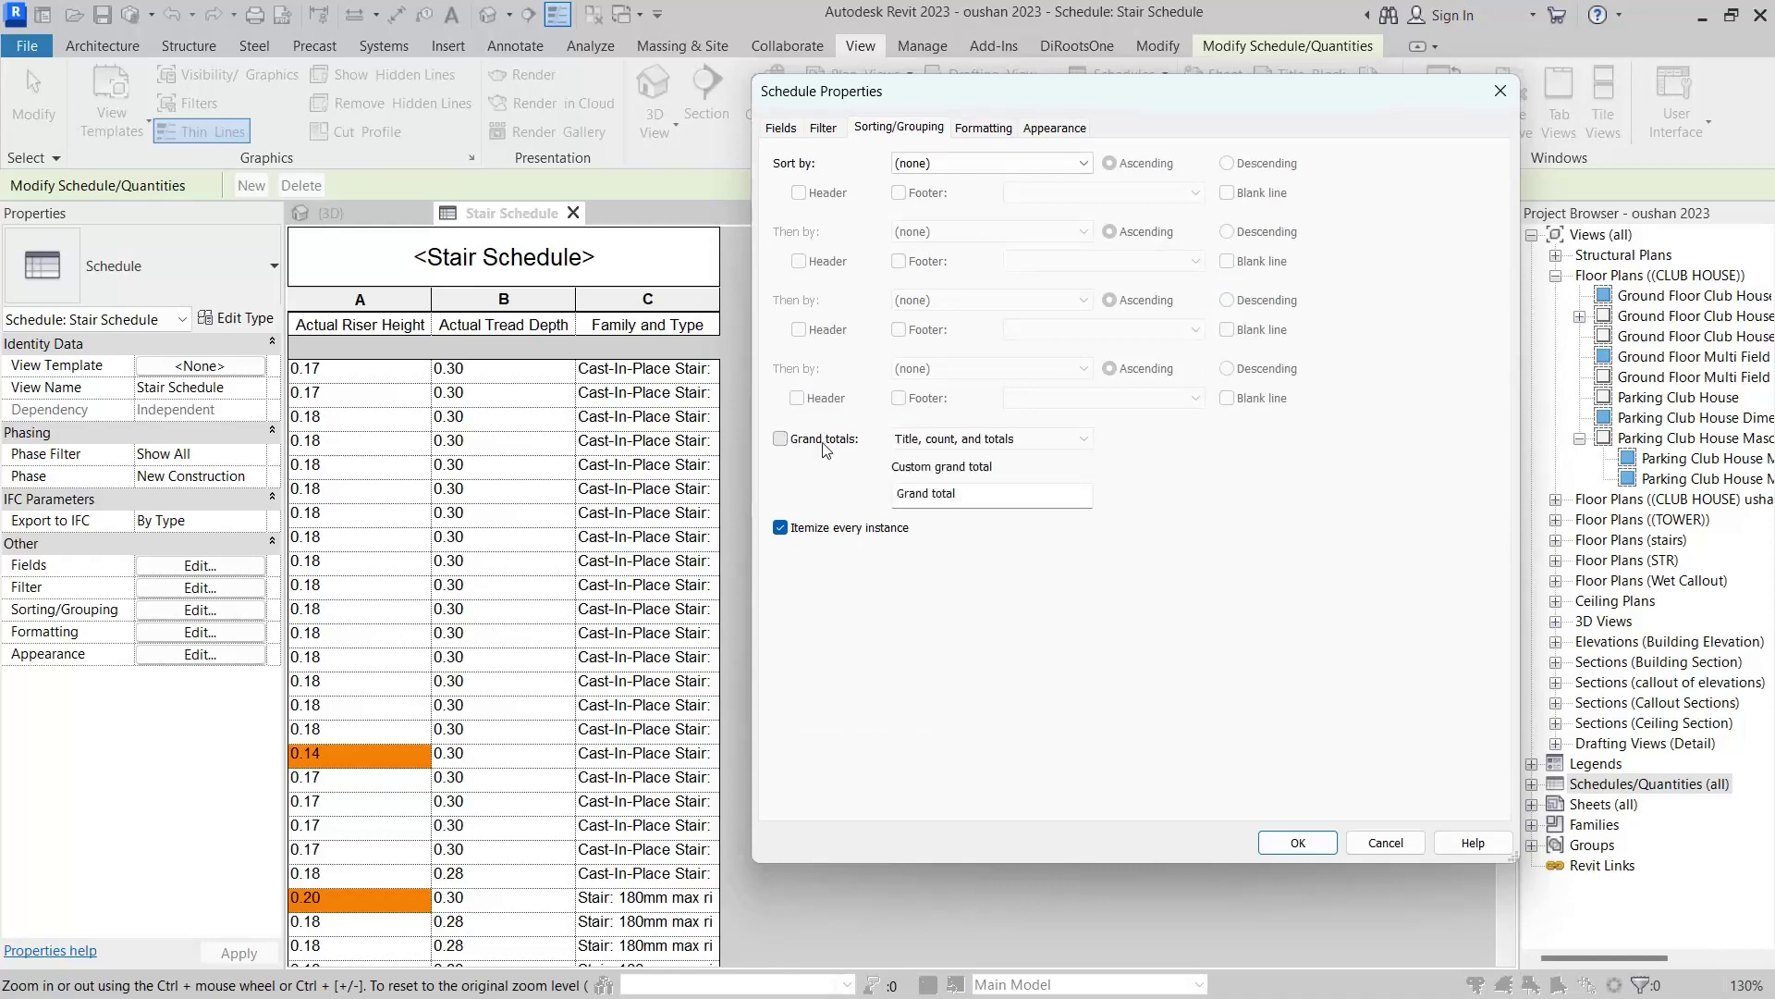
{"action": "left_click", "coordinate": [831, 528]}
{"action": "left_click", "coordinate": [974, 163]}
{"action": "left_click", "coordinate": [978, 198]}
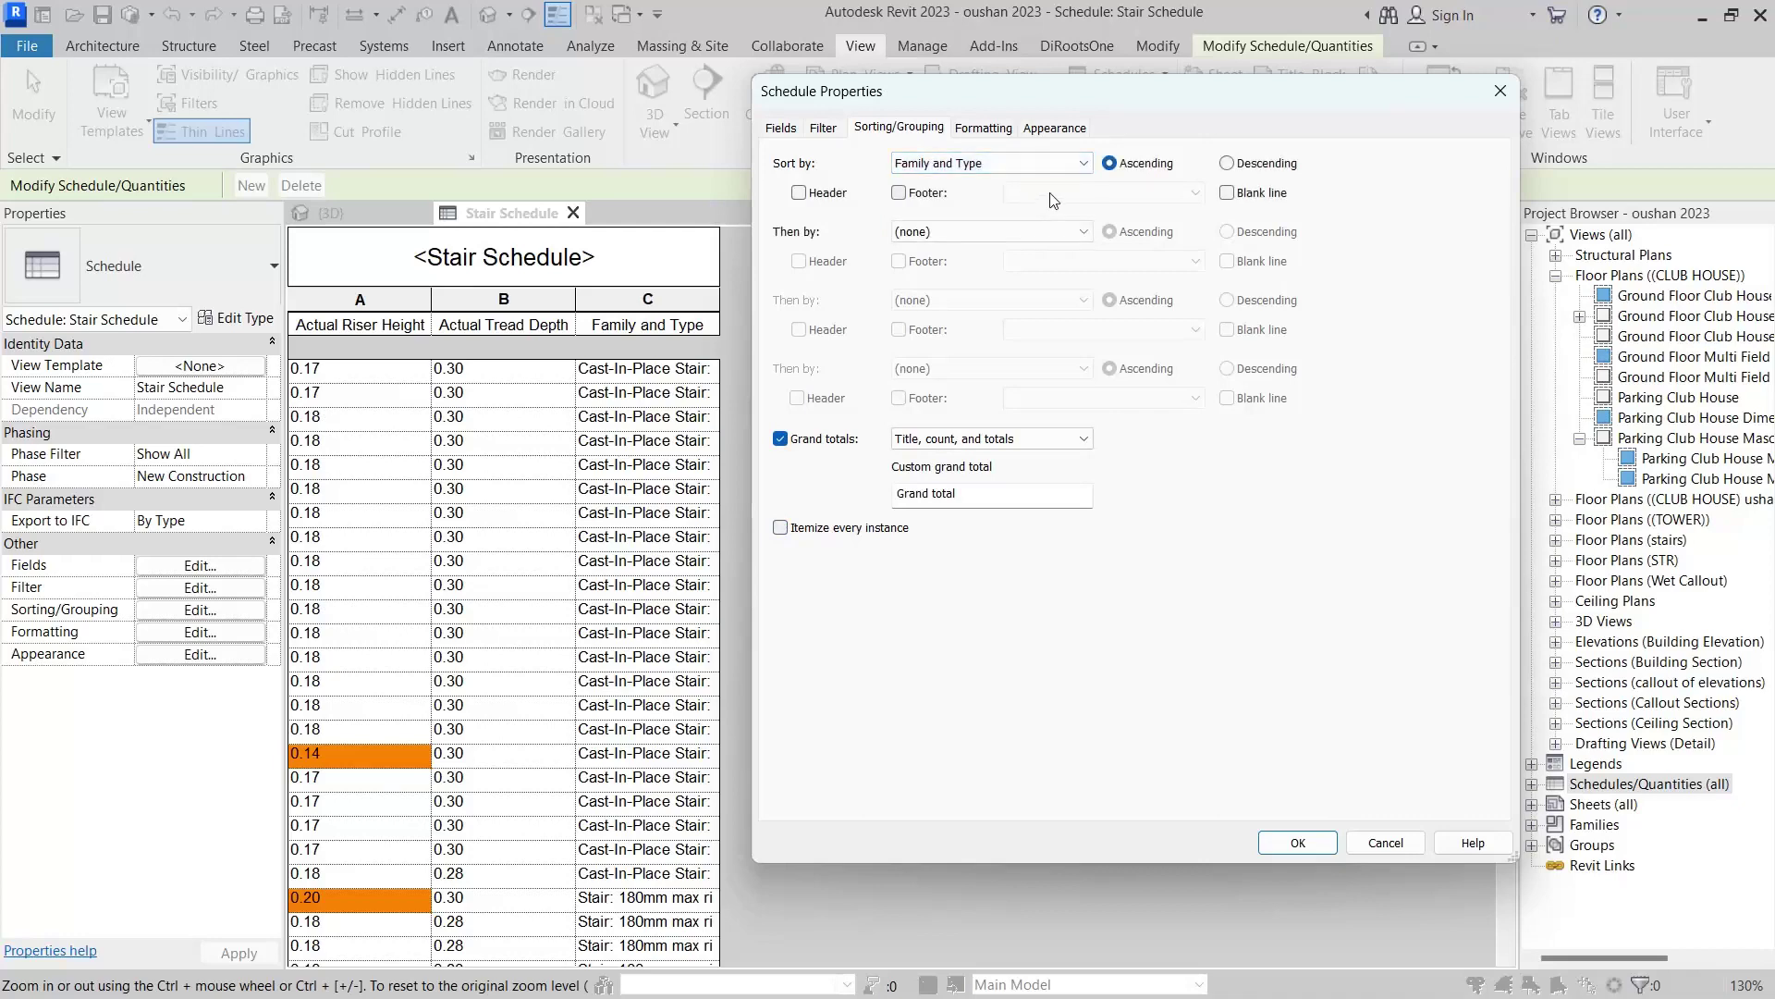
{"action": "left_click", "coordinate": [988, 240]}
{"action": "left_click", "coordinate": [989, 279]}
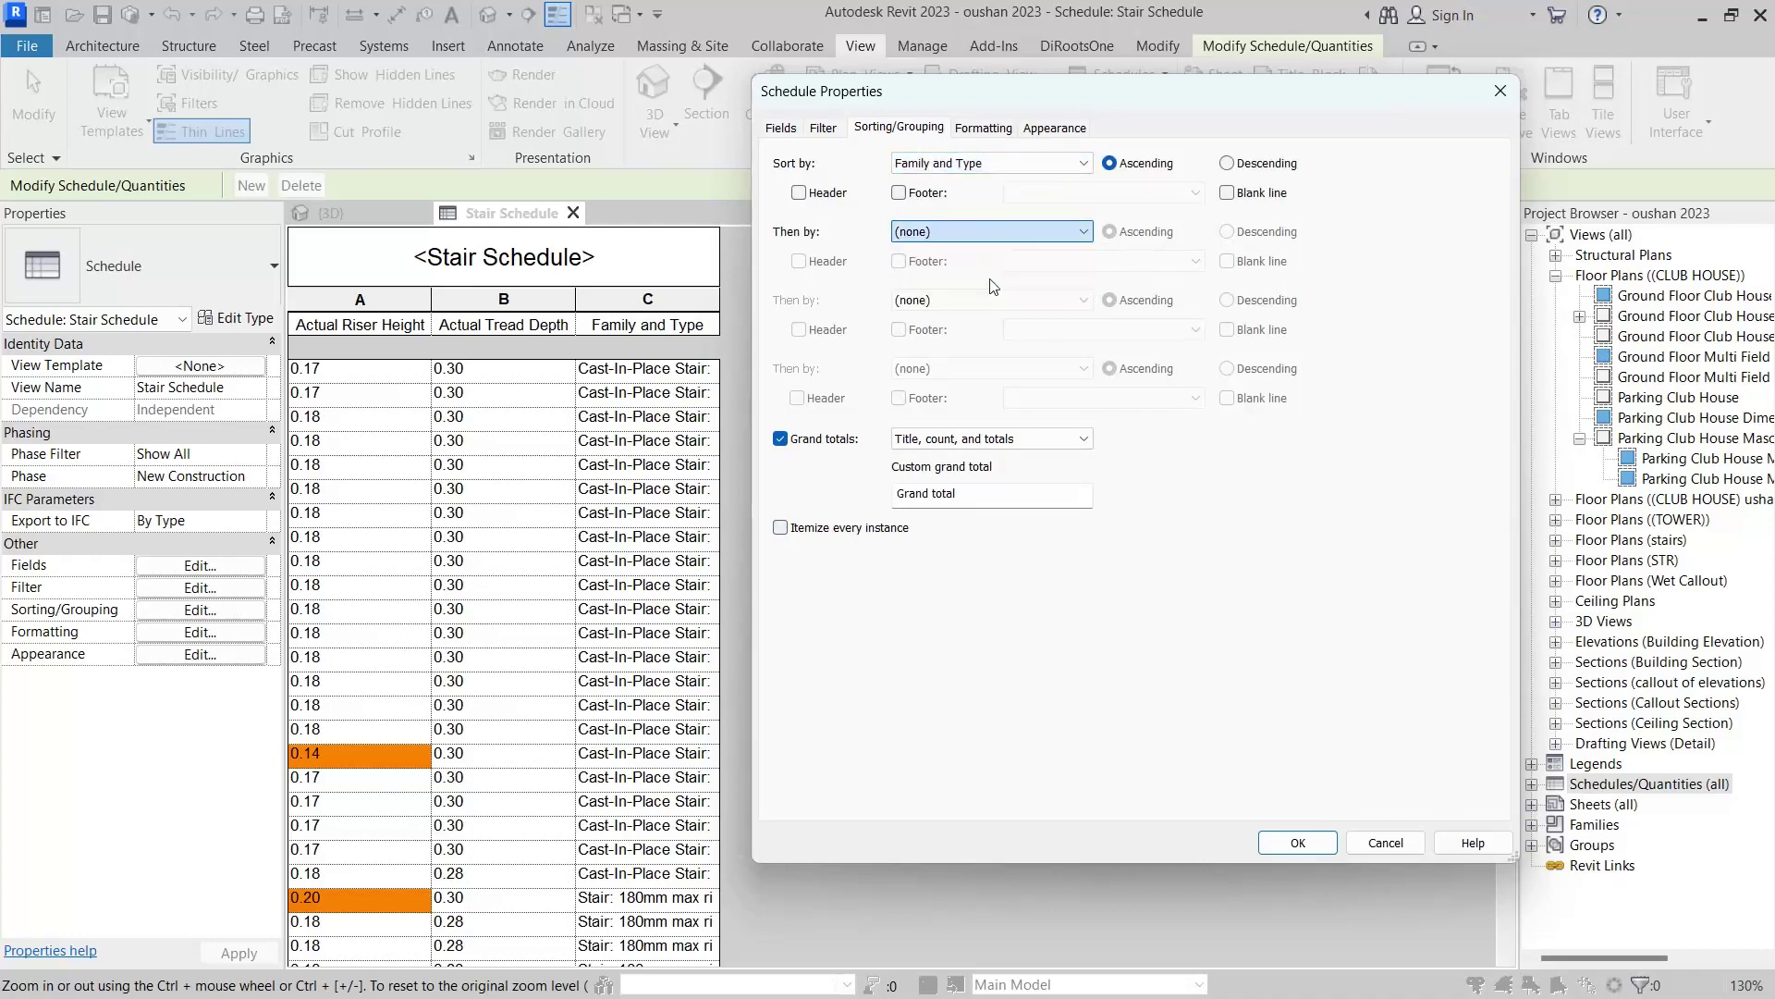
{"action": "left_click", "coordinate": [980, 307]}
{"action": "left_click", "coordinate": [981, 356]}
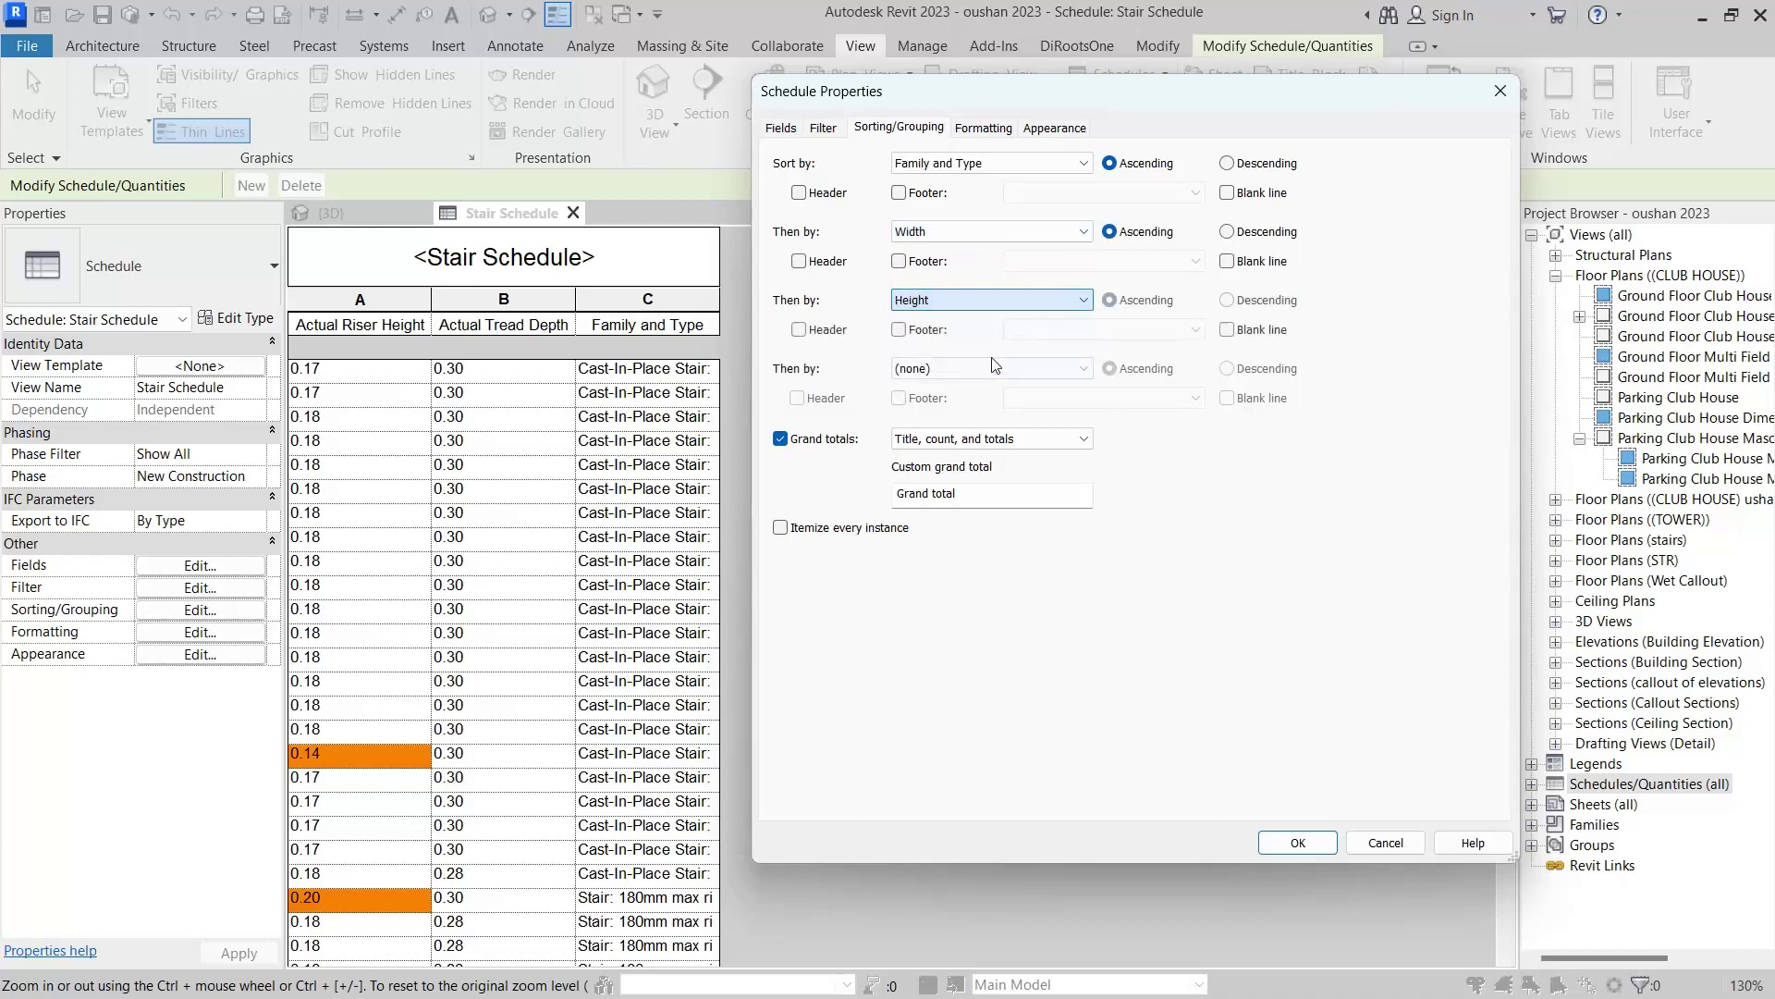
{"action": "left_click", "coordinate": [1299, 842]}
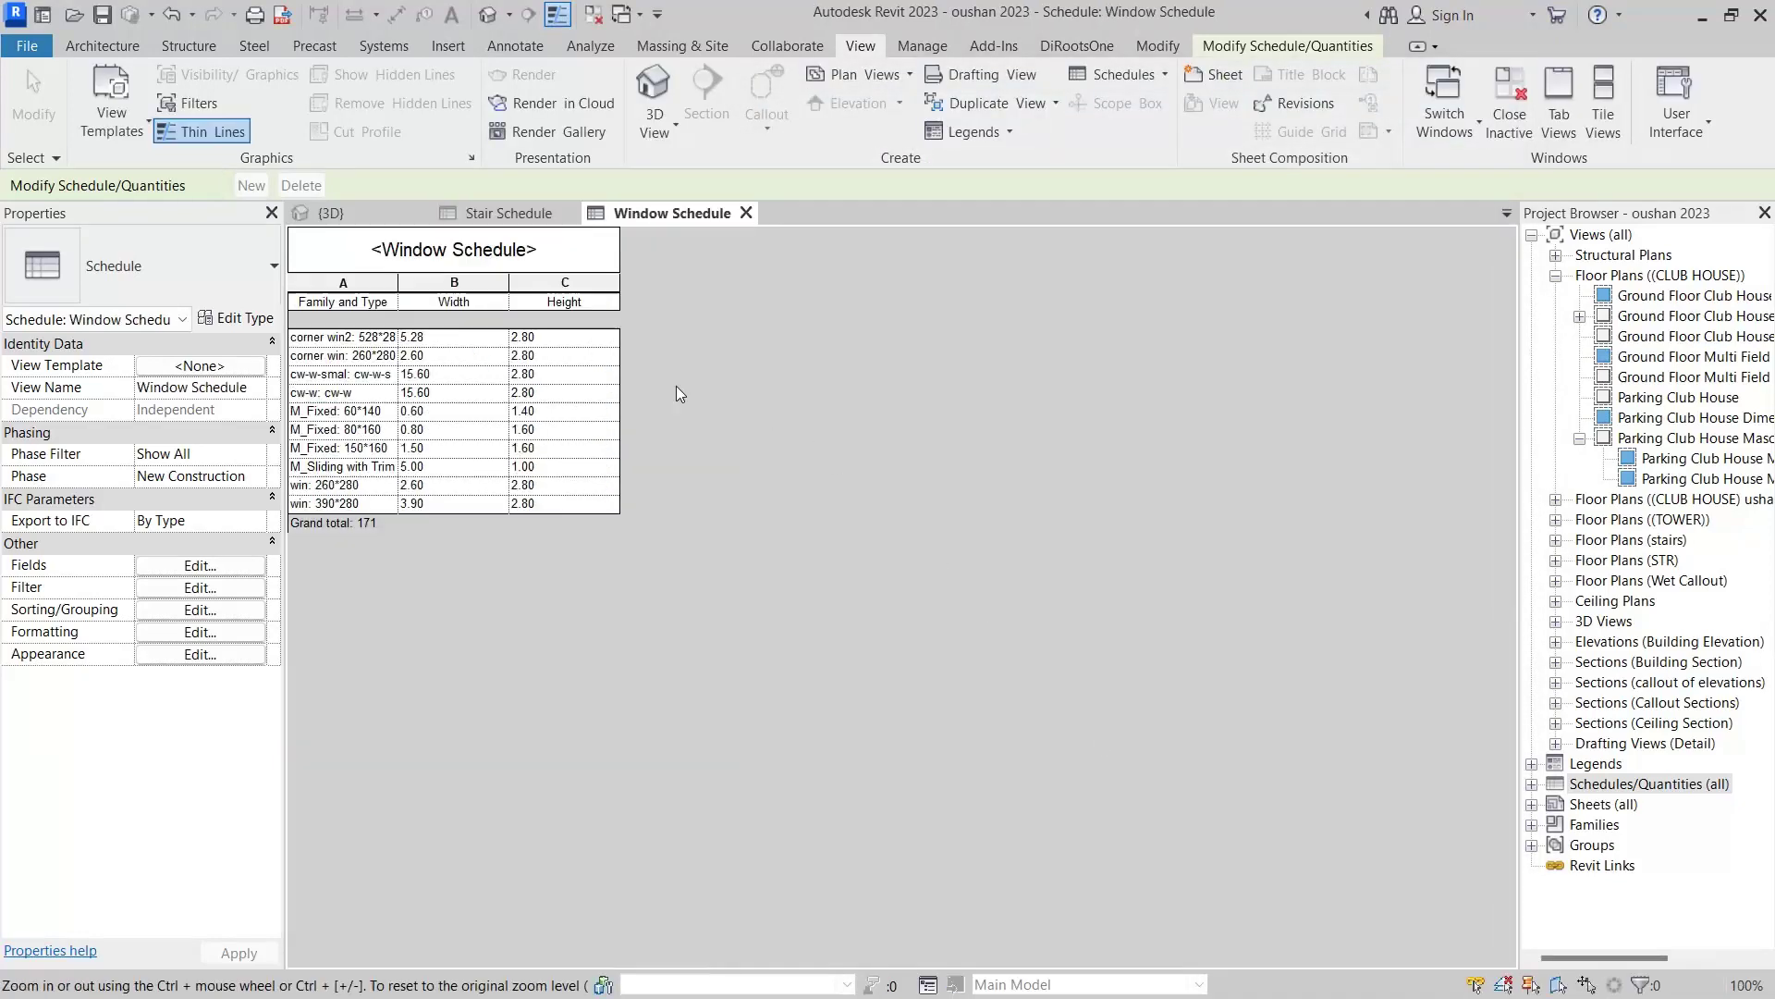
Add the Count field to the Window Schedule and move it to the first column.
{"action": "scroll", "coordinate": [653, 344], "scroll_direction": "up", "scroll_amount": 6, "text": "ctrl"}
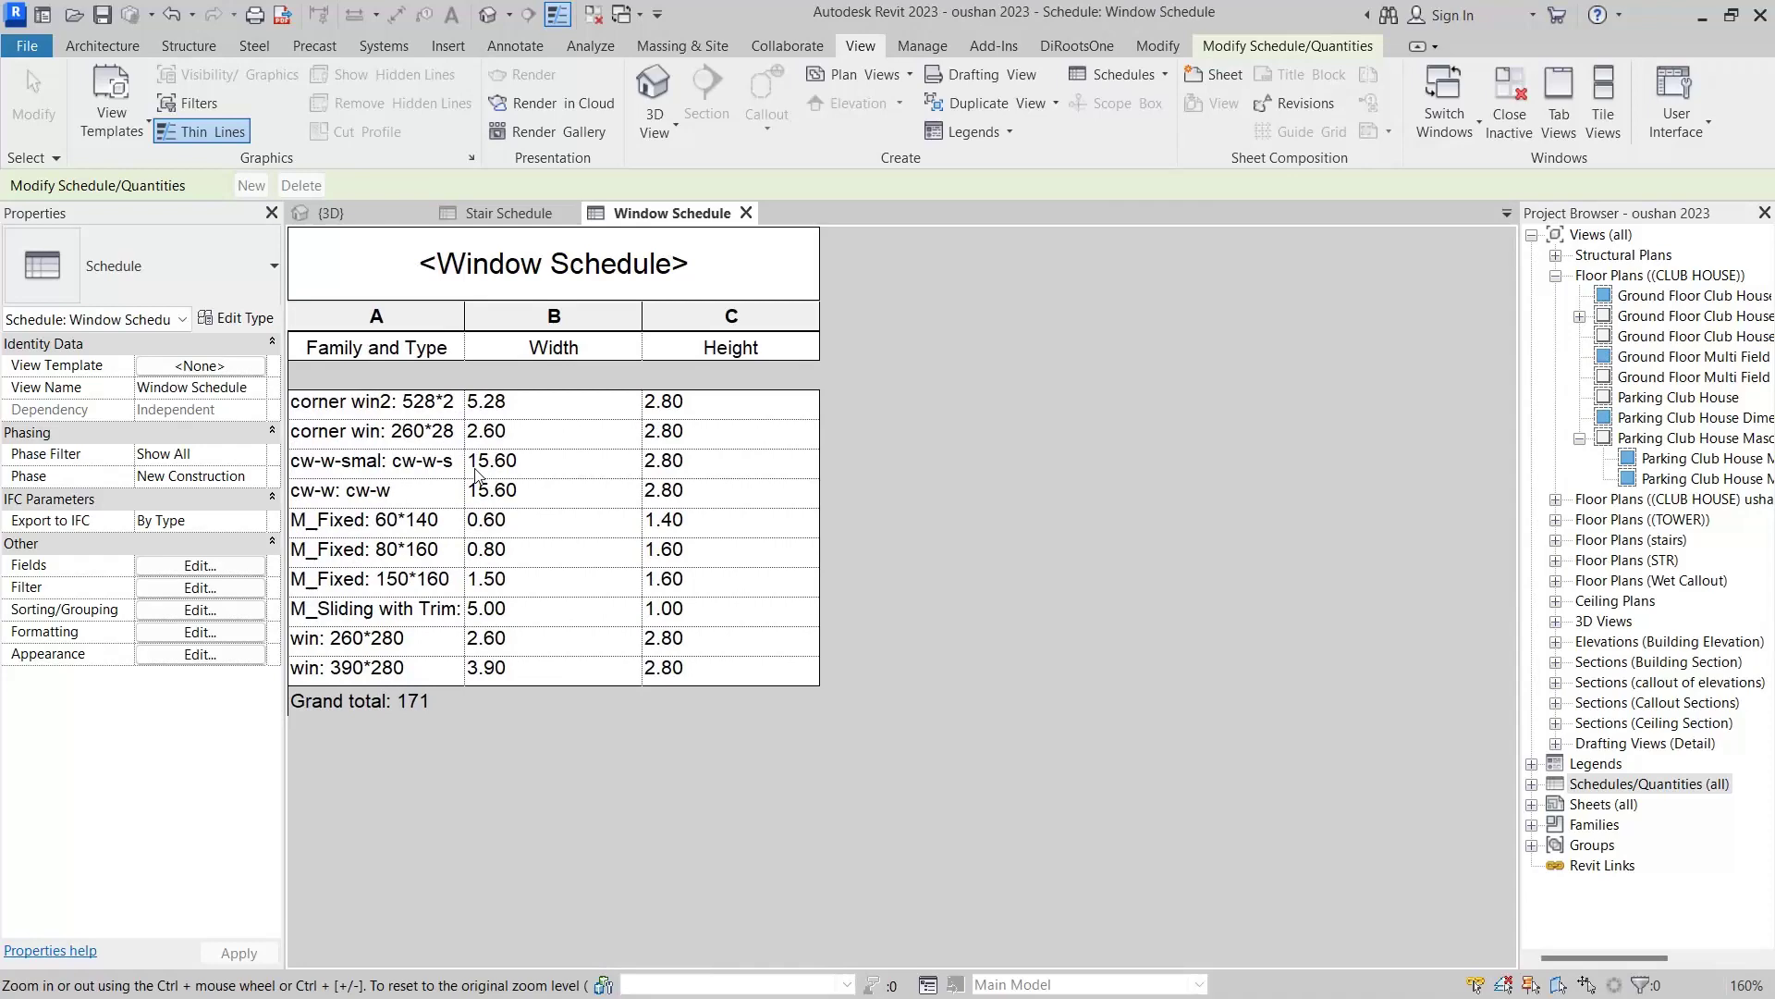
{"action": "left_click", "coordinate": [225, 568]}
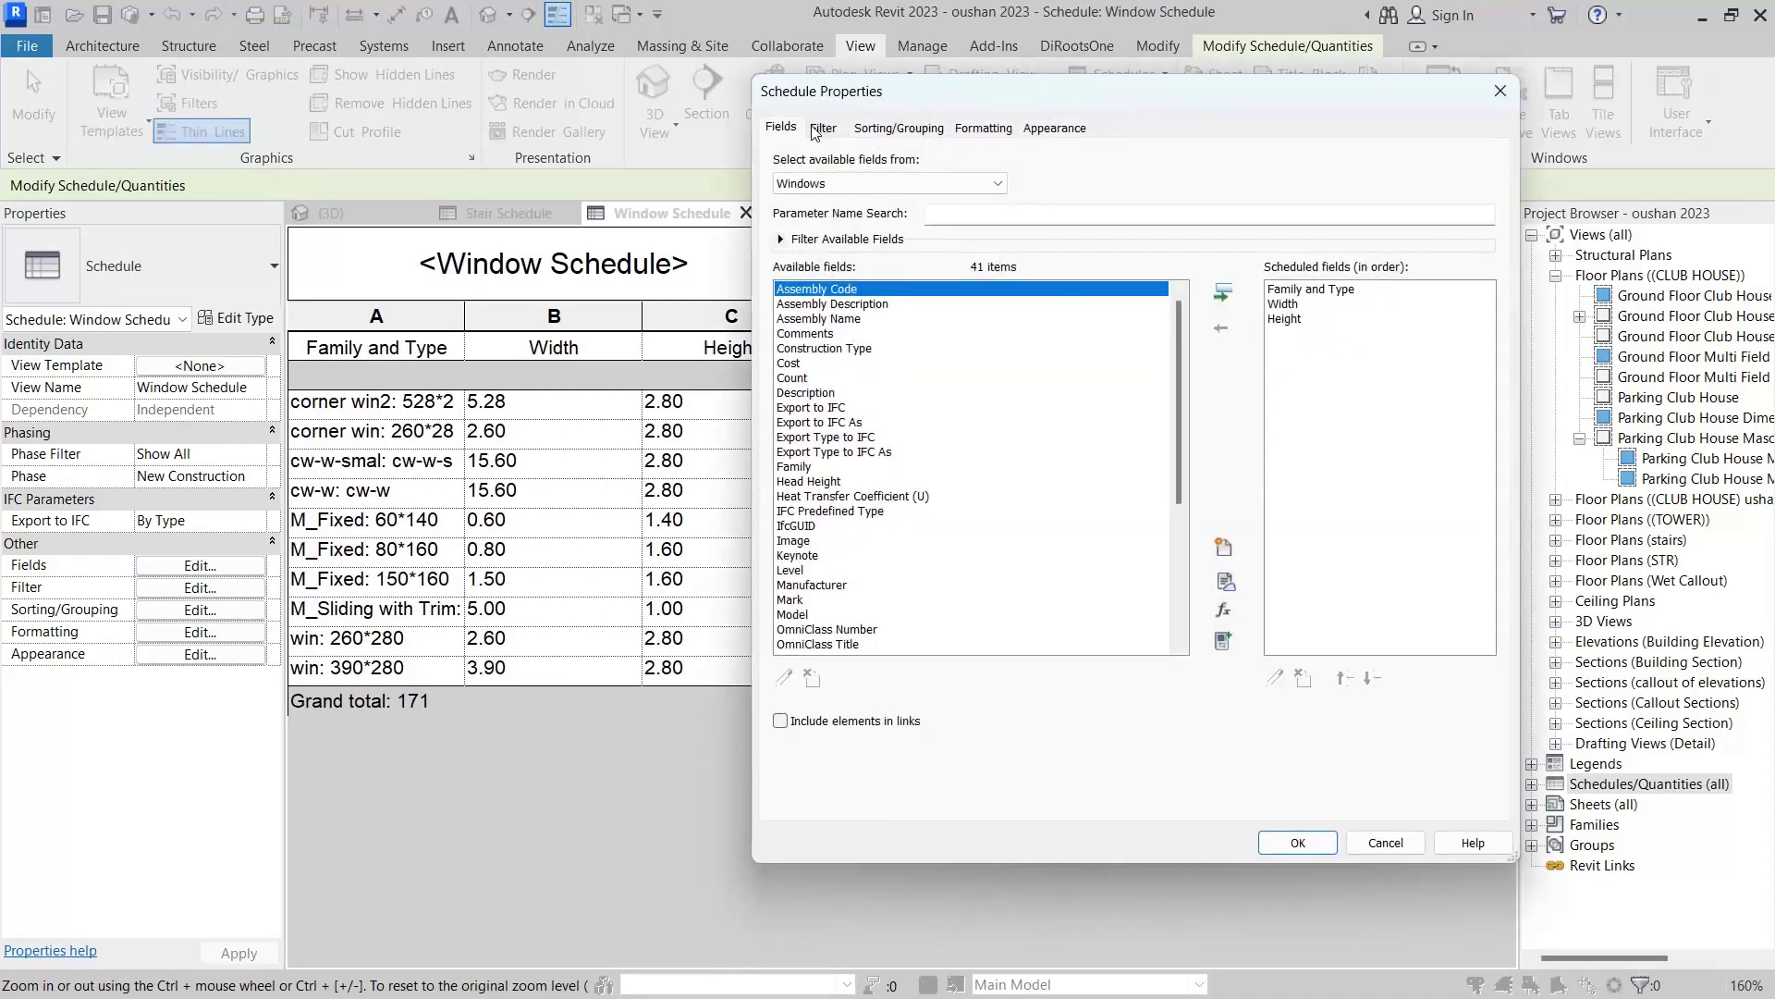
{"action": "left_click", "coordinate": [823, 452]}
{"action": "double_click", "coordinate": [794, 377]}
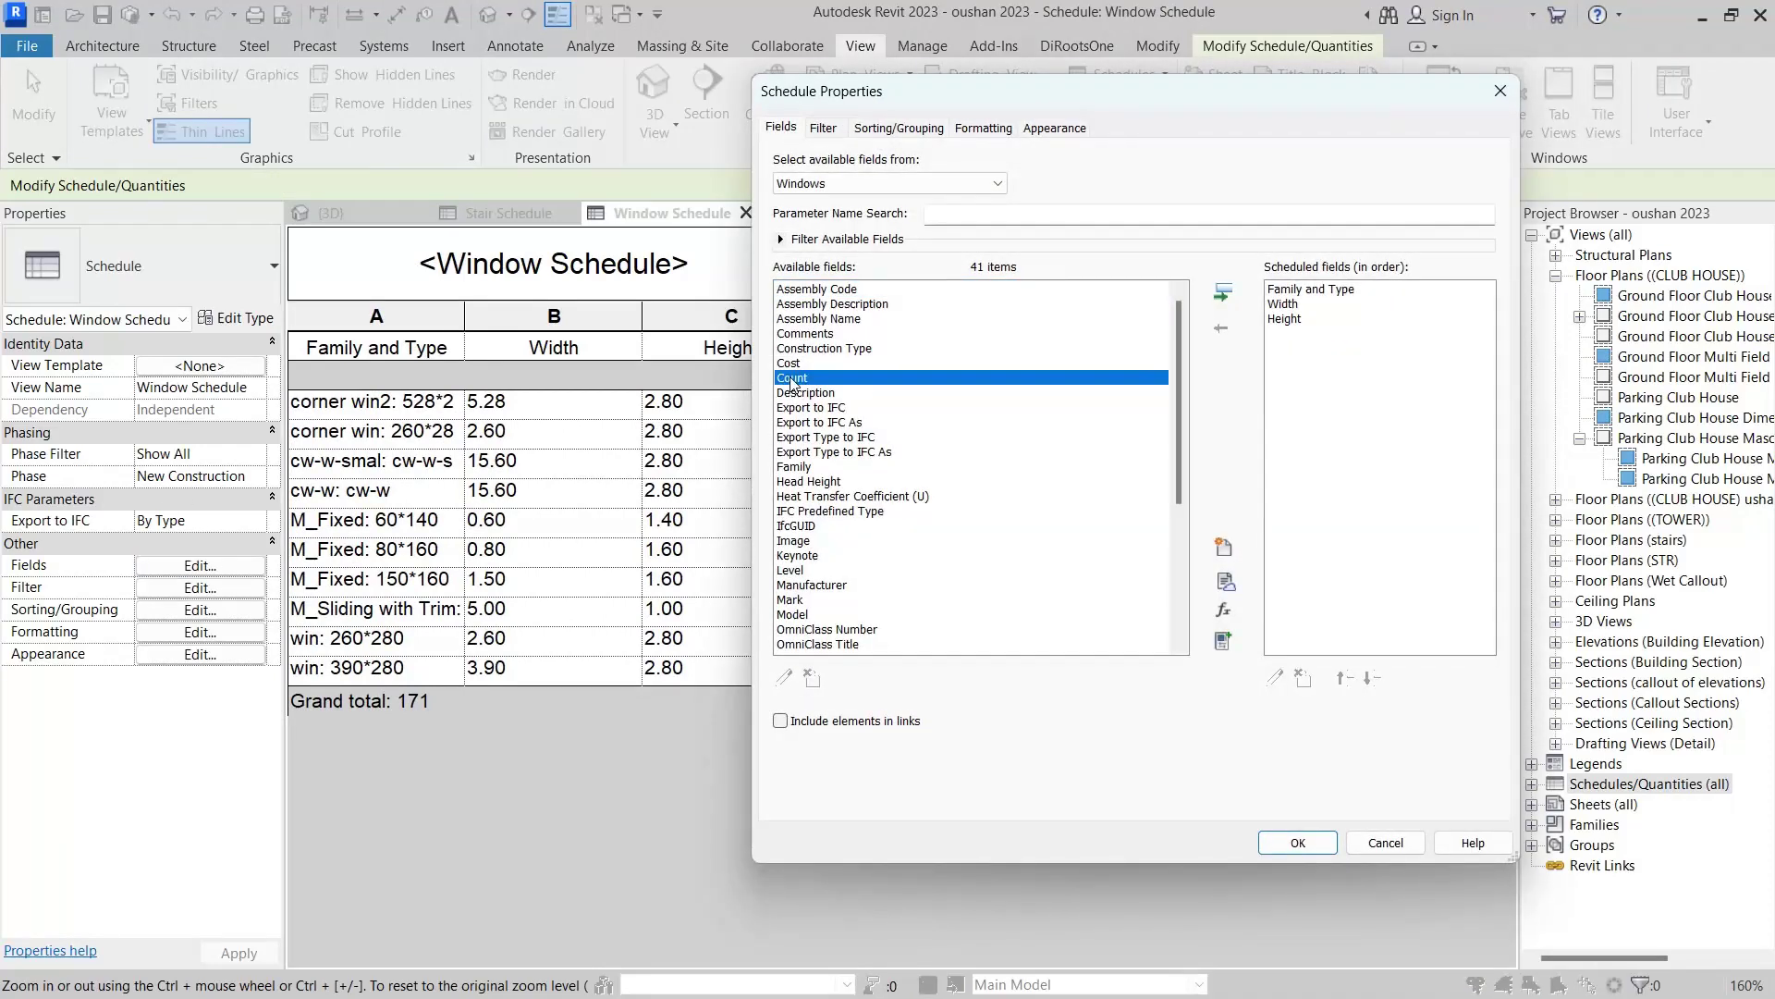
{"action": "left_click", "coordinate": [1346, 678]}
{"action": "left_click", "coordinate": [1346, 678]}
{"action": "left_click", "coordinate": [1347, 679]}
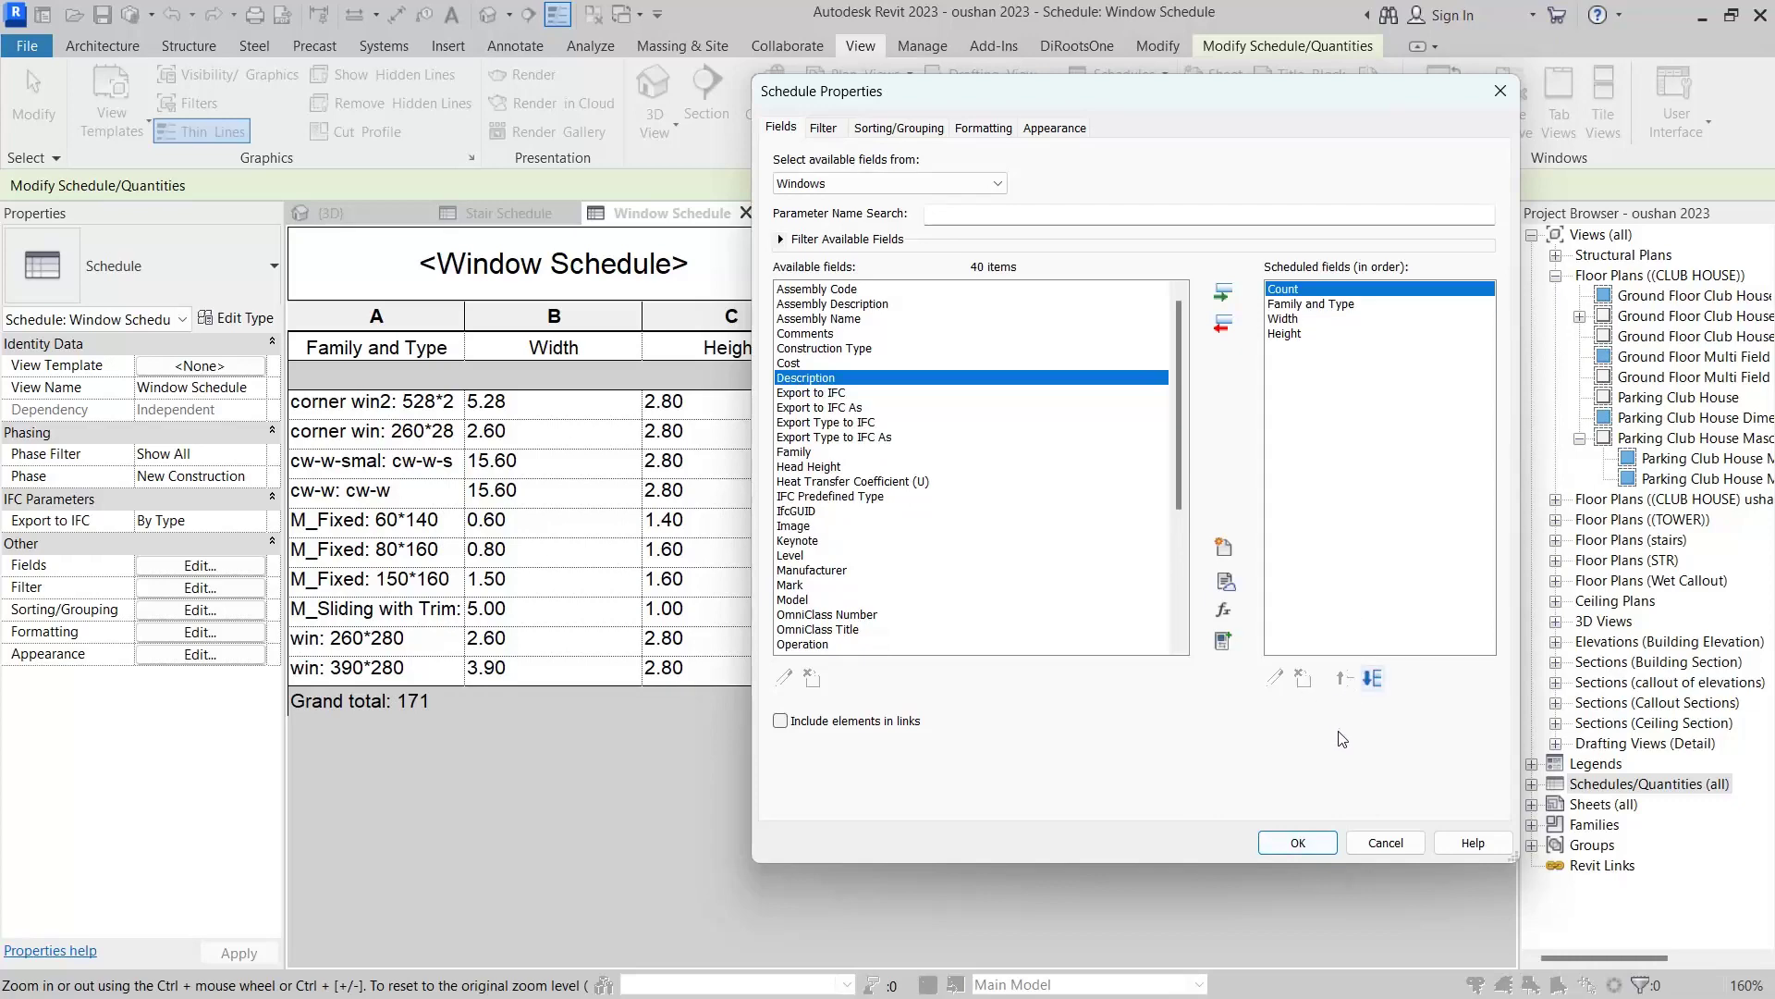
{"action": "left_click", "coordinate": [1297, 842]}
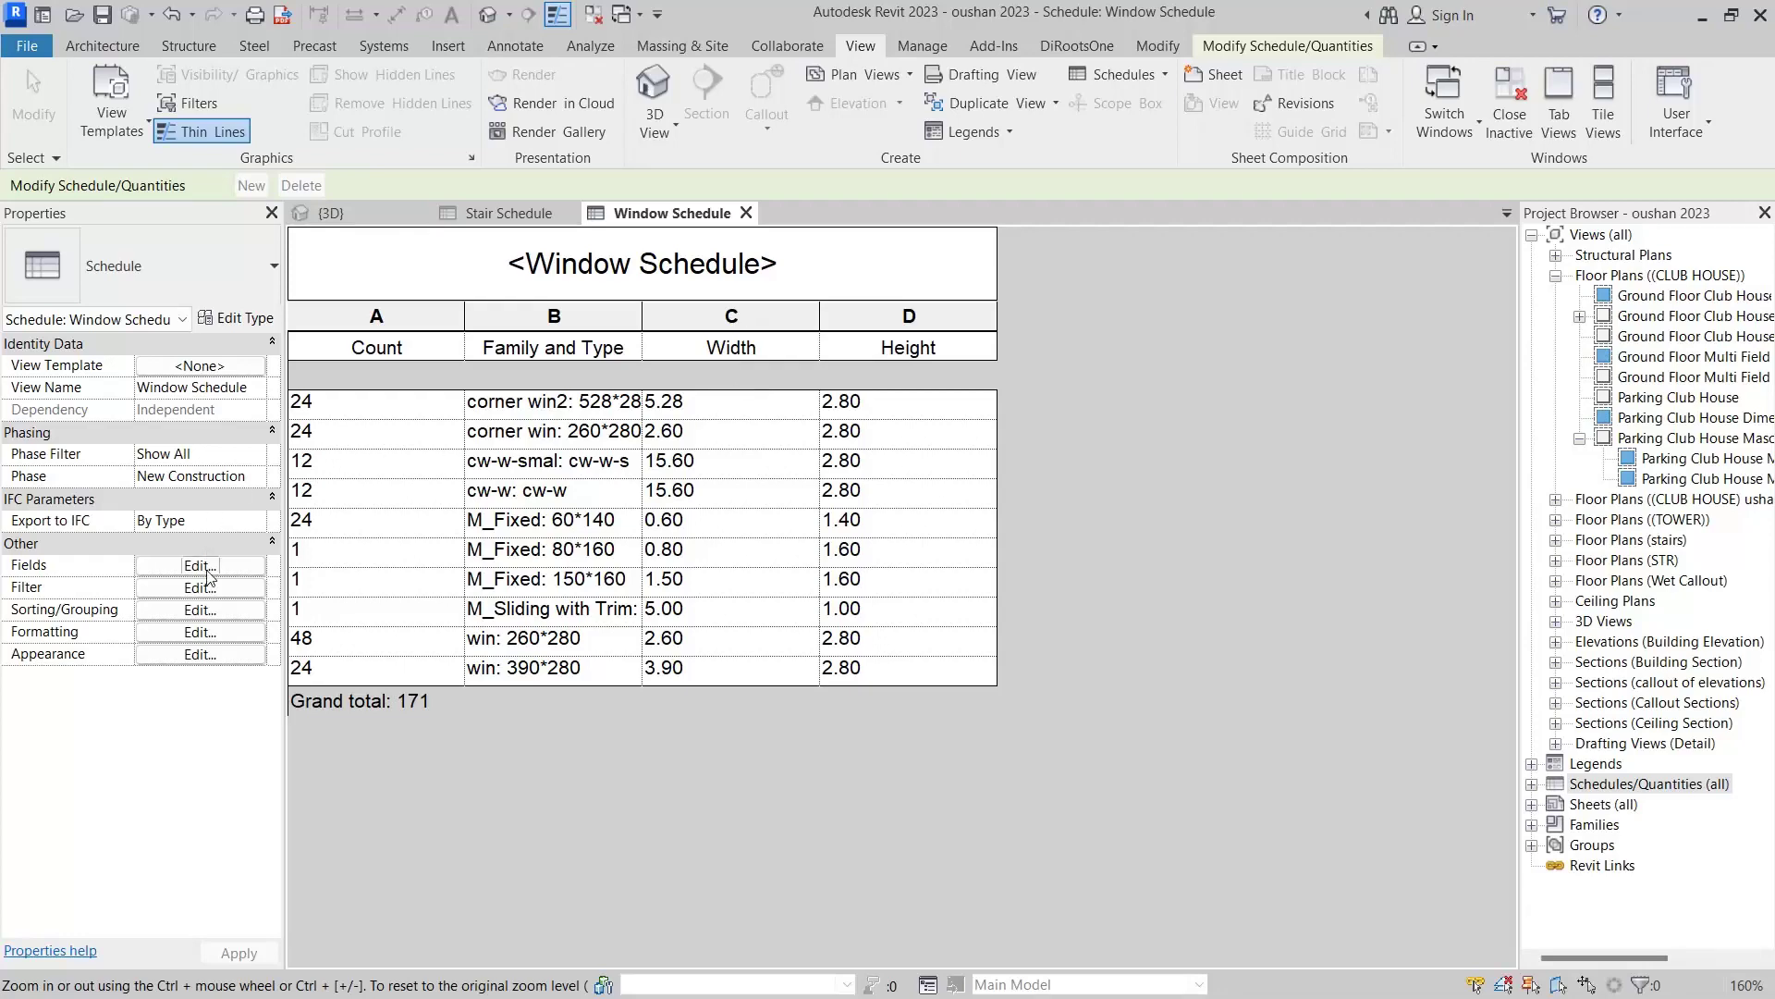
In the Window Schedule fields, add a calculated field 'Perimeter' with Common discipline and Length type.
{"action": "left_click", "coordinate": [194, 564]}
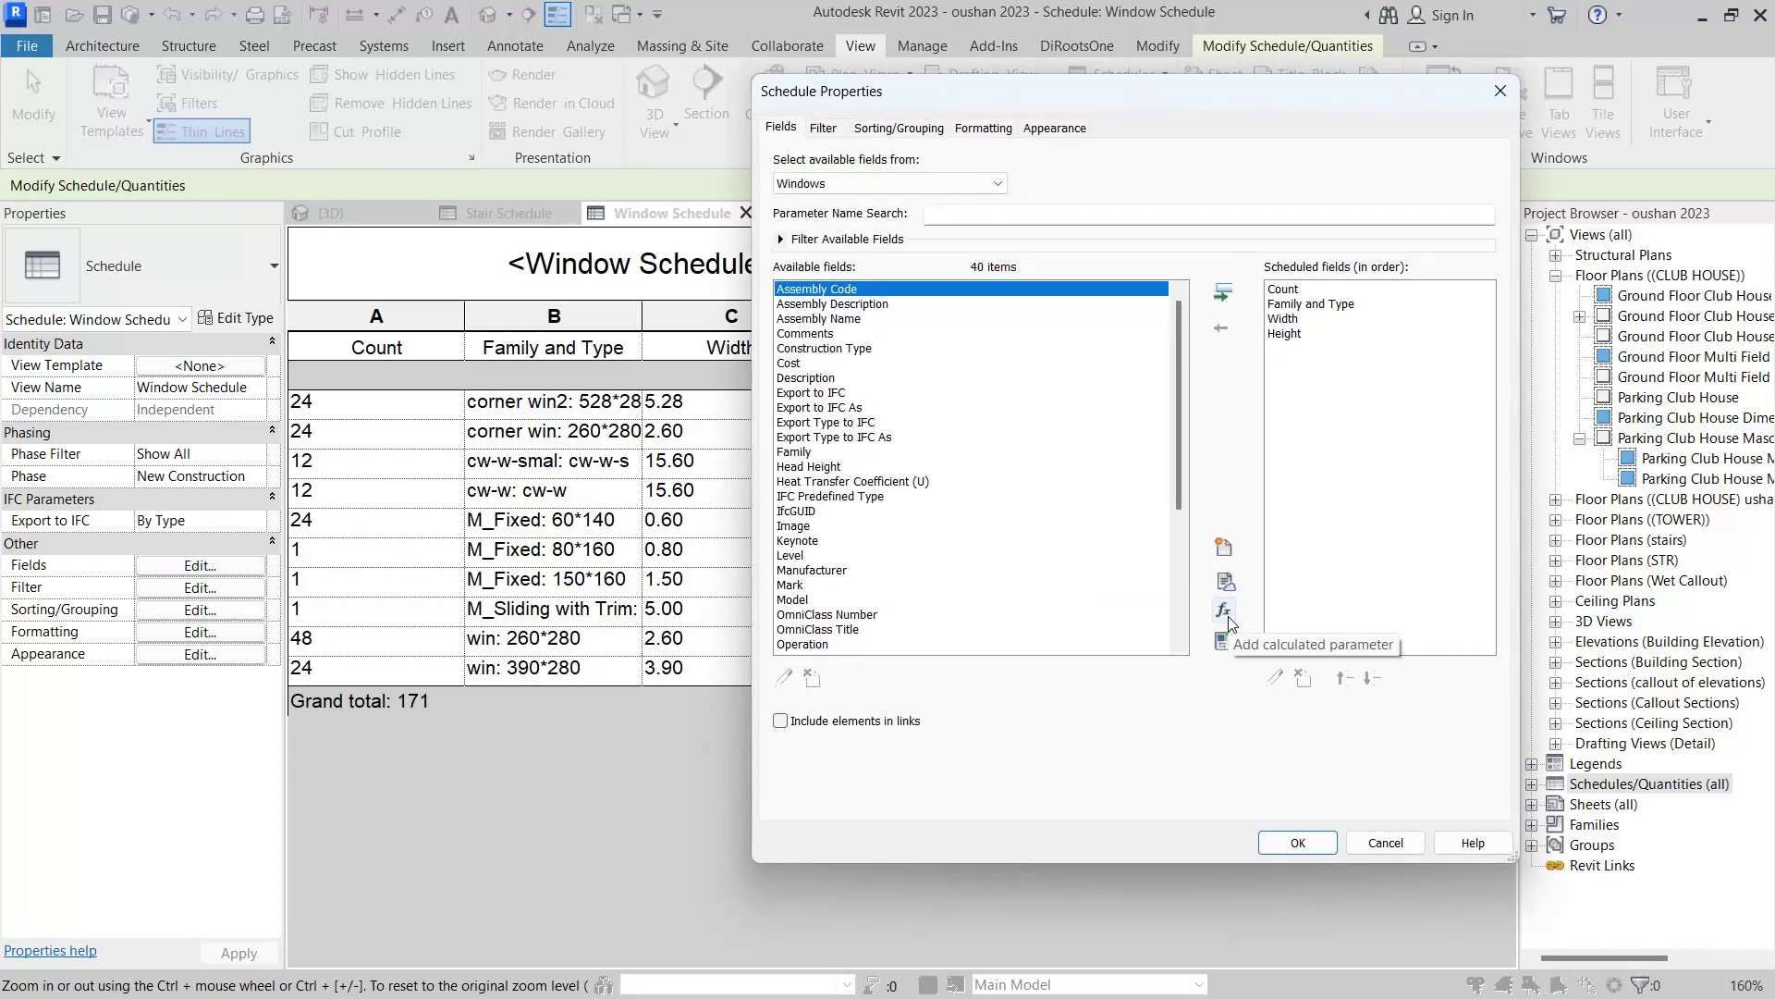
{"action": "left_click", "coordinate": [1223, 612]}
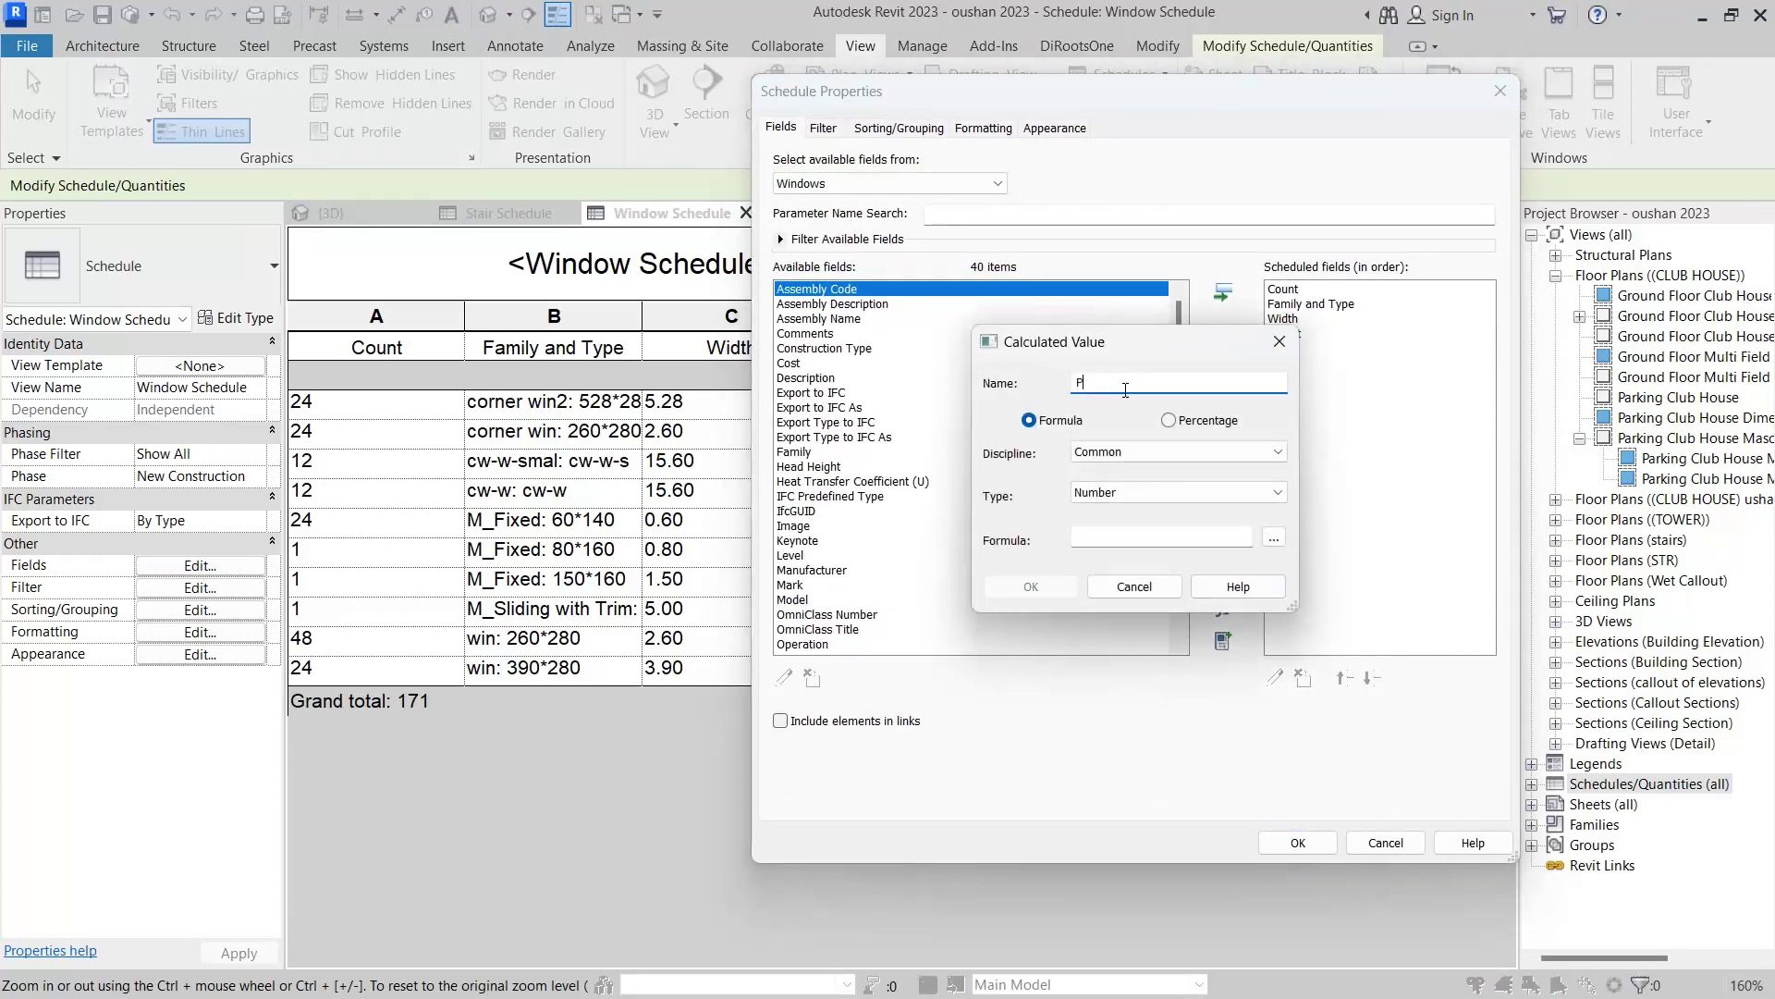
{"action": "type", "text": "P"}
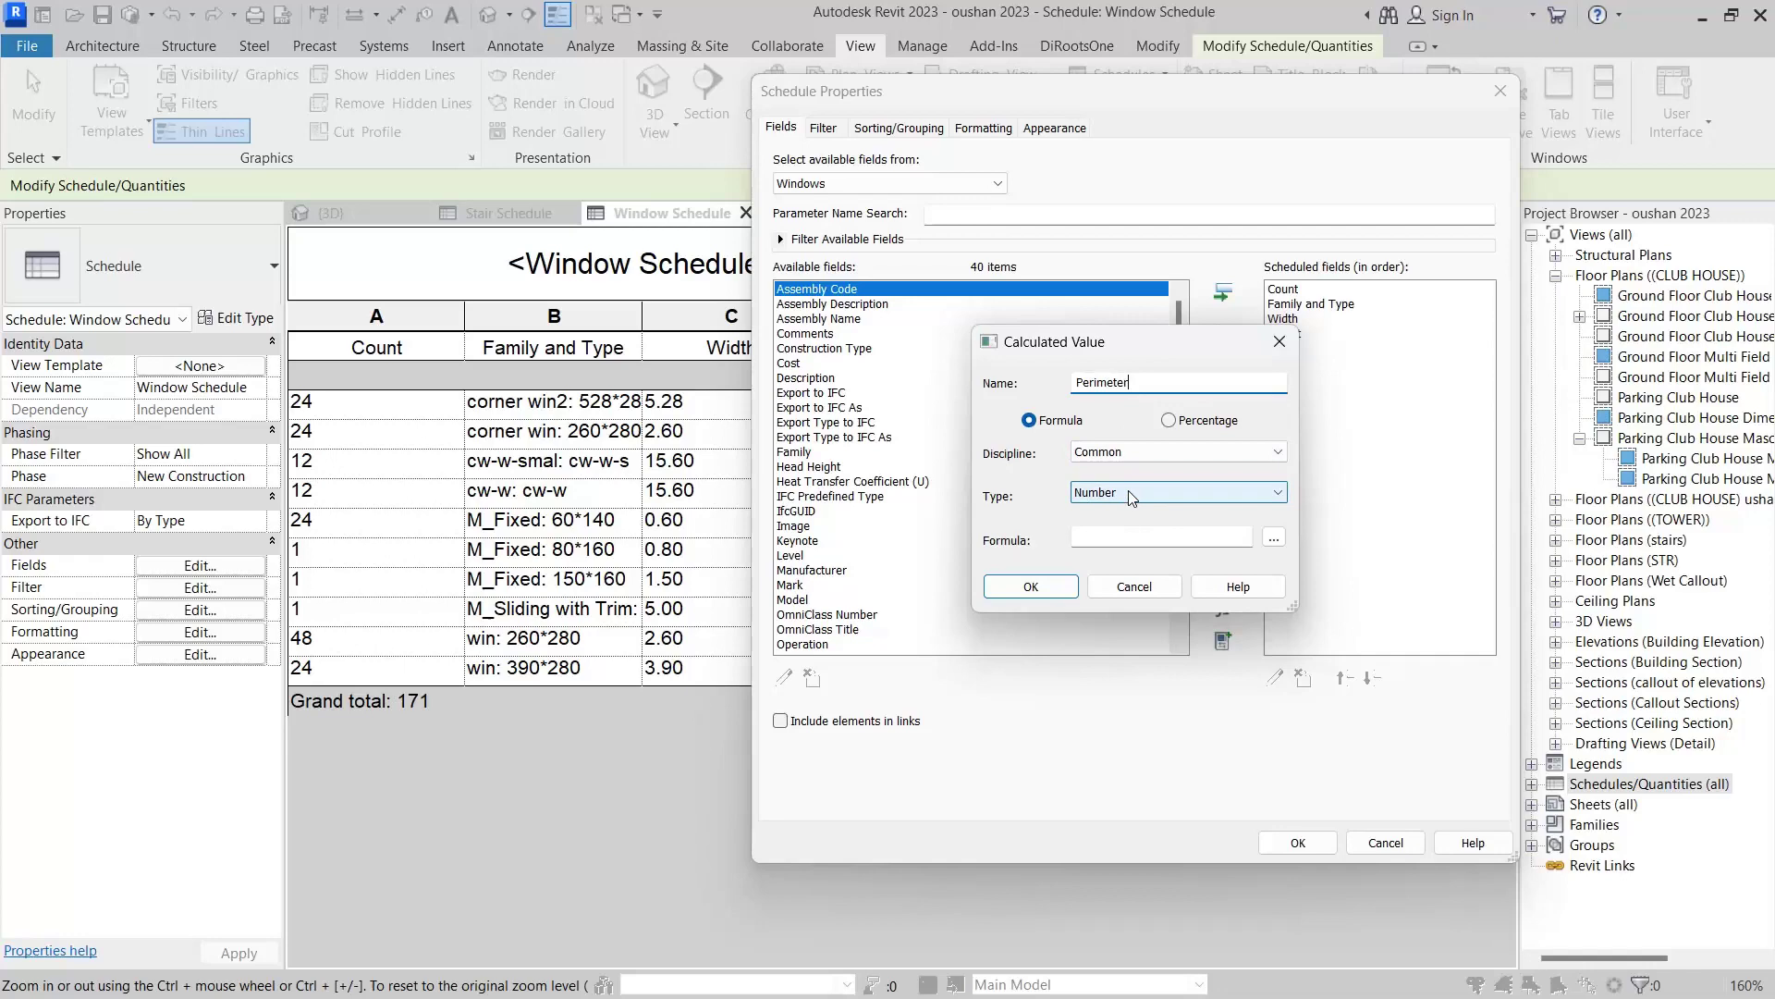
{"action": "left_click", "coordinate": [1101, 499]}
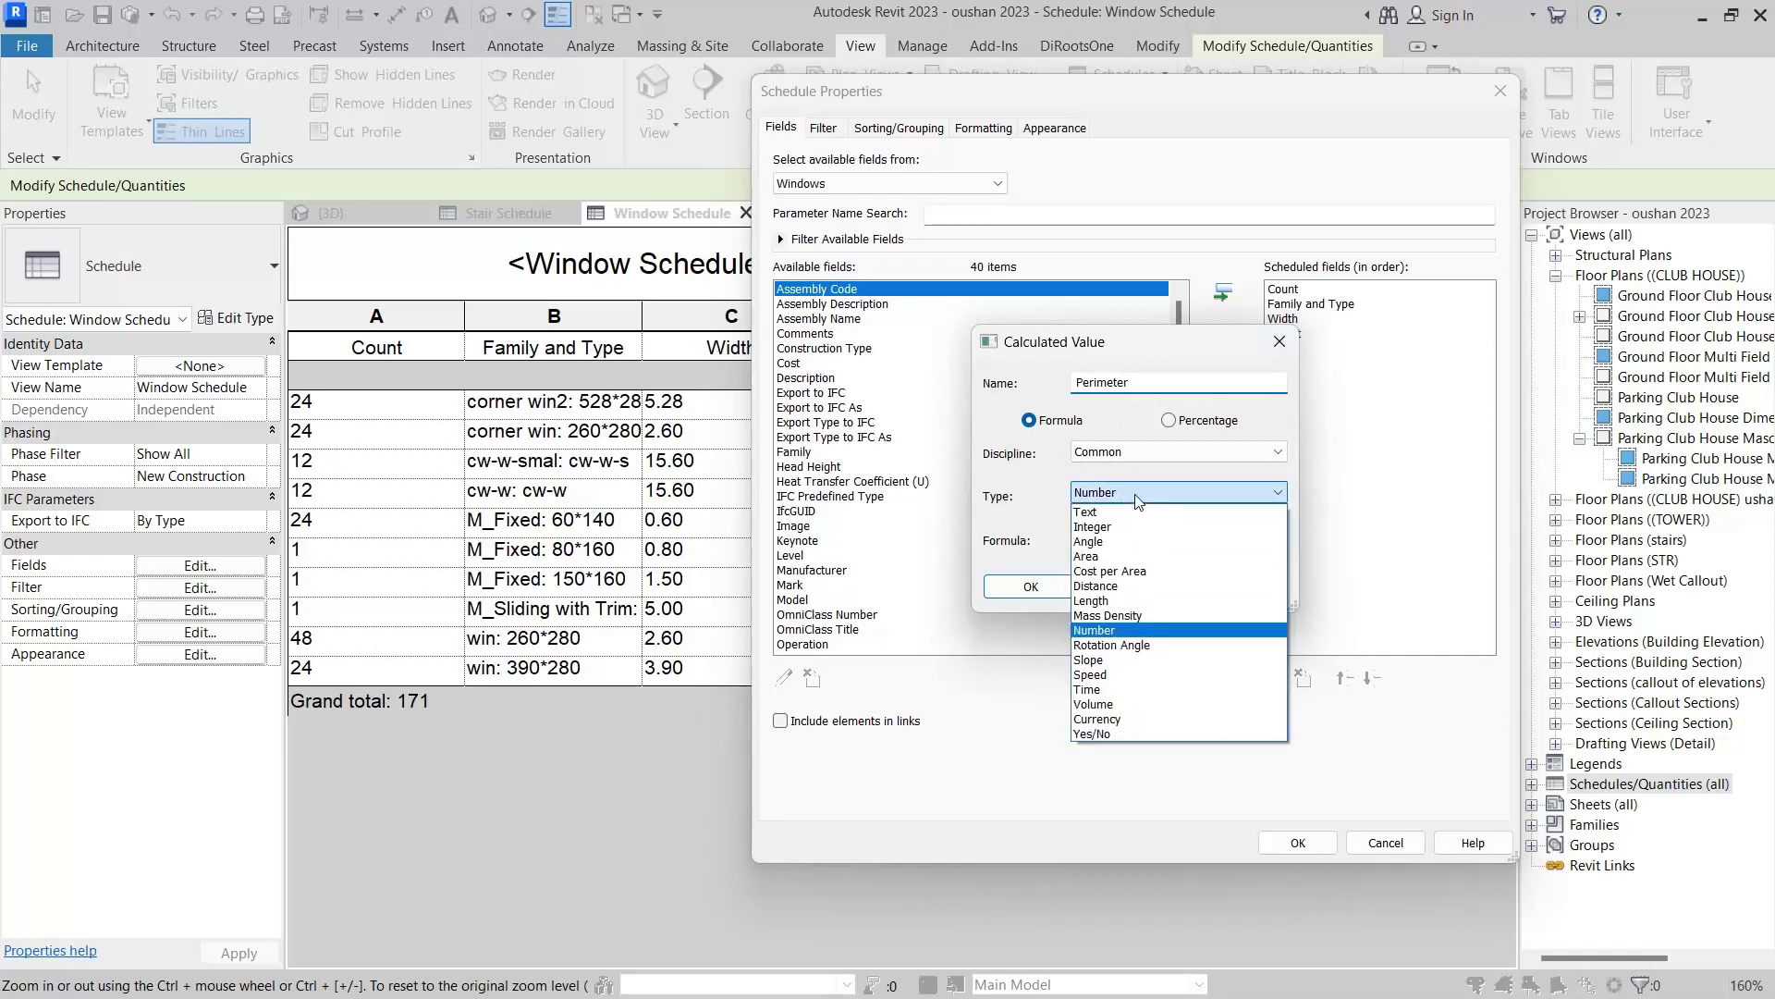
{"action": "left_click", "coordinate": [1130, 602]}
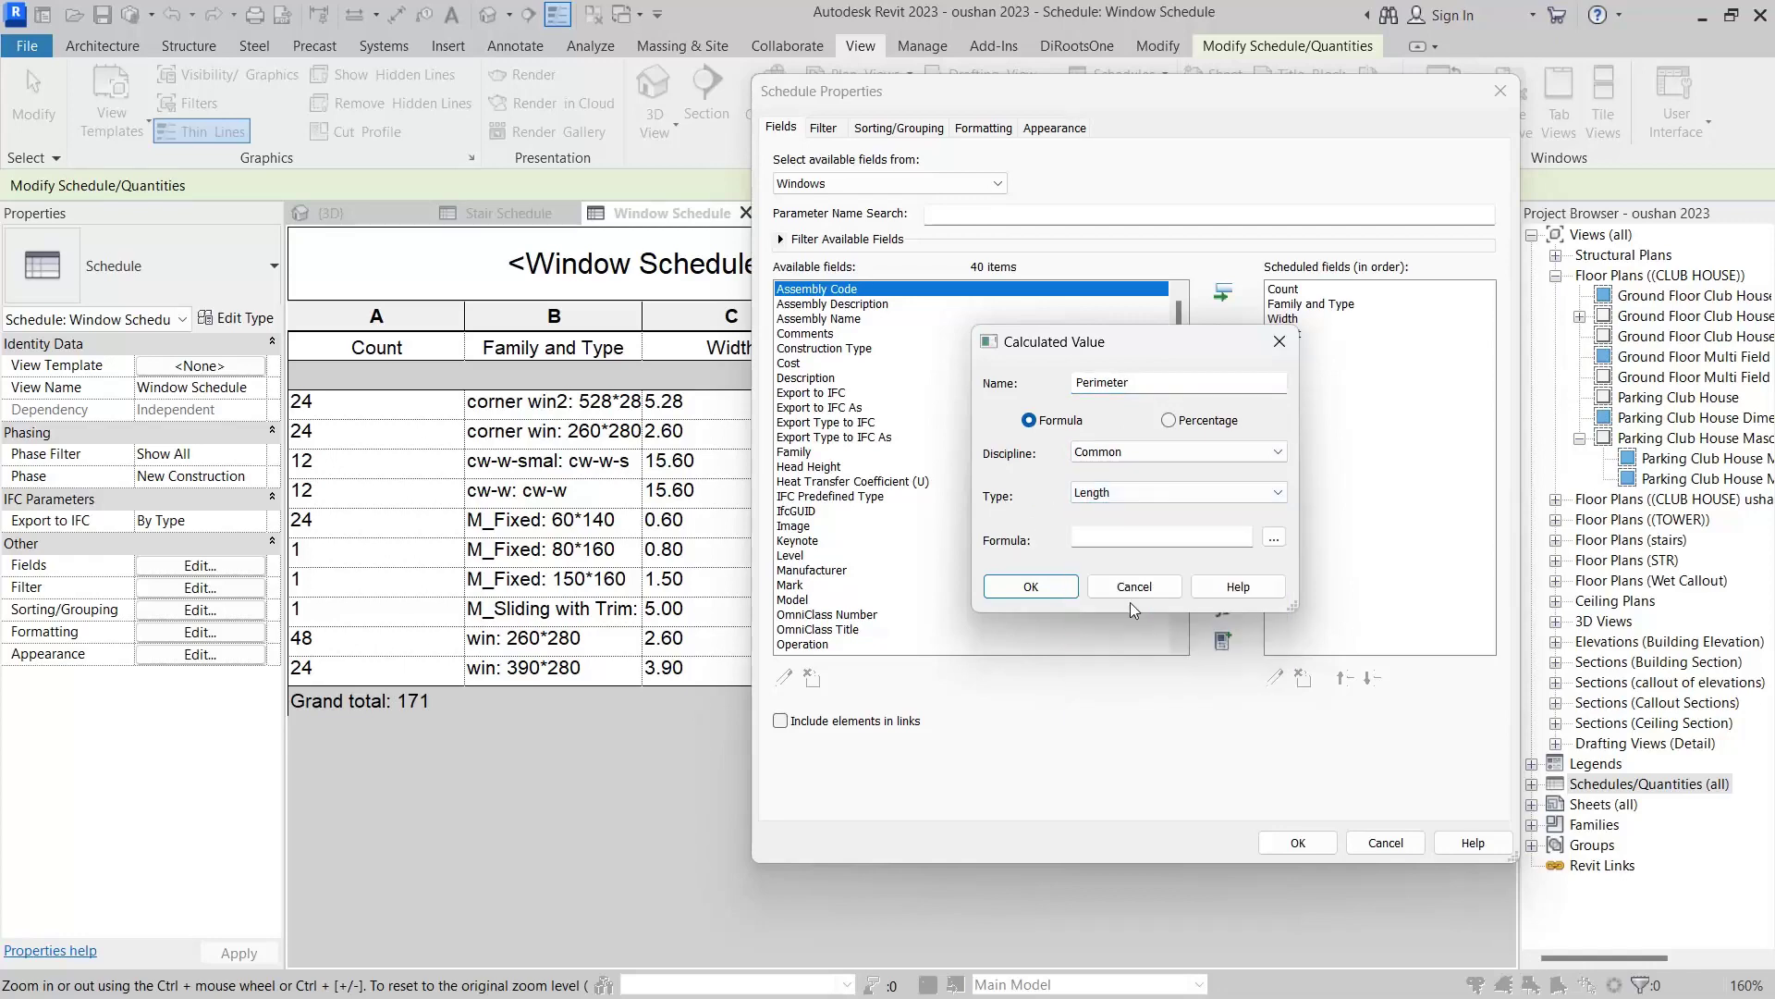
{"action": "left_click", "coordinate": [1174, 453]}
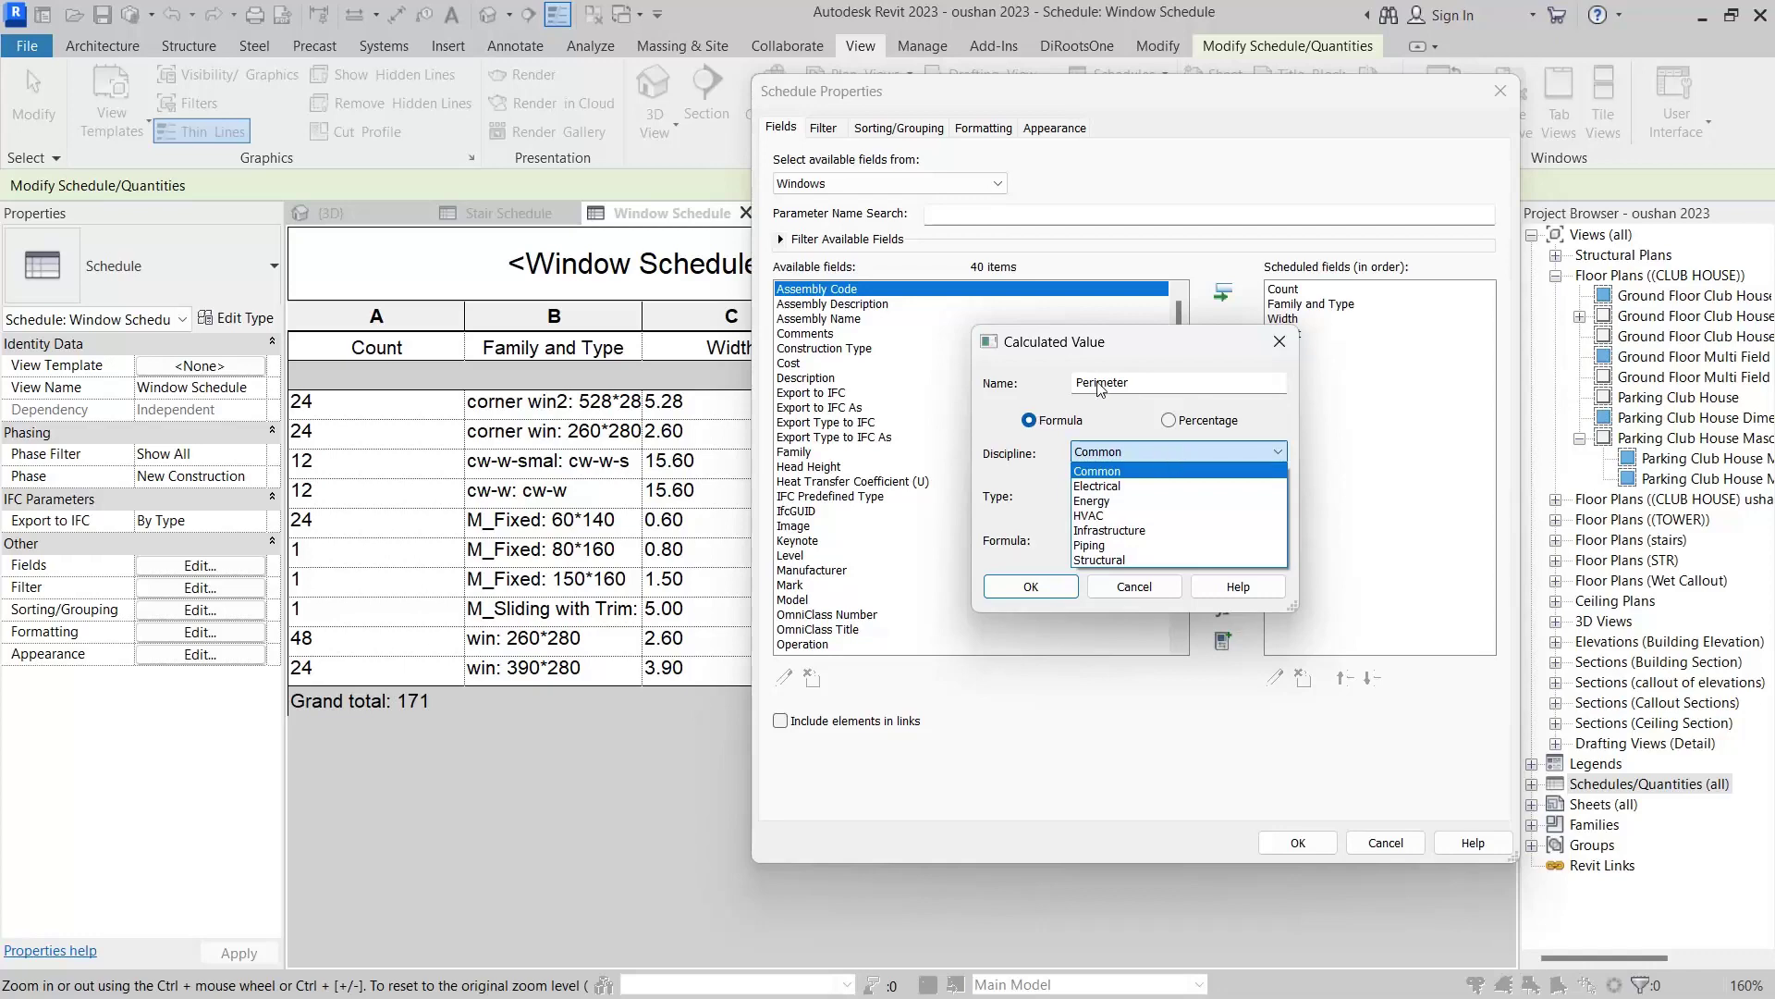
{"action": "left_click", "coordinate": [1186, 343]}
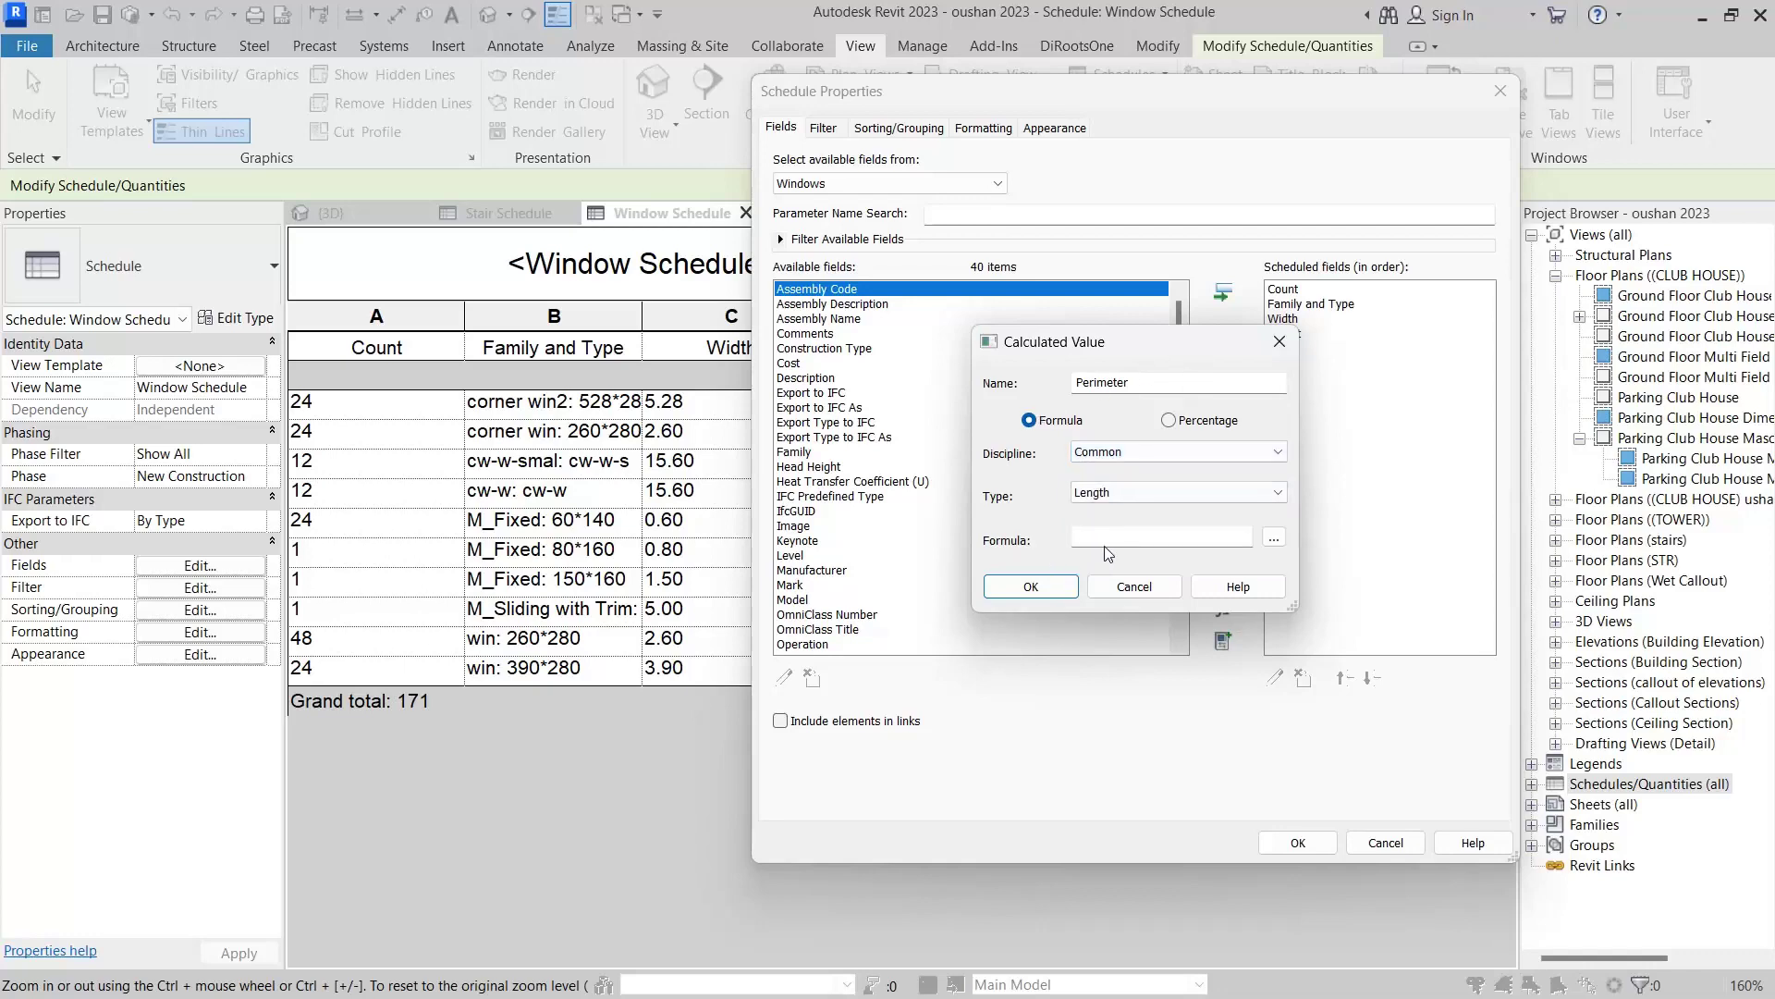
{"action": "left_click", "coordinate": [1113, 539]}
{"action": "left_click_drag", "start_coordinate": [1155, 344], "coordinate": [1017, 327]}
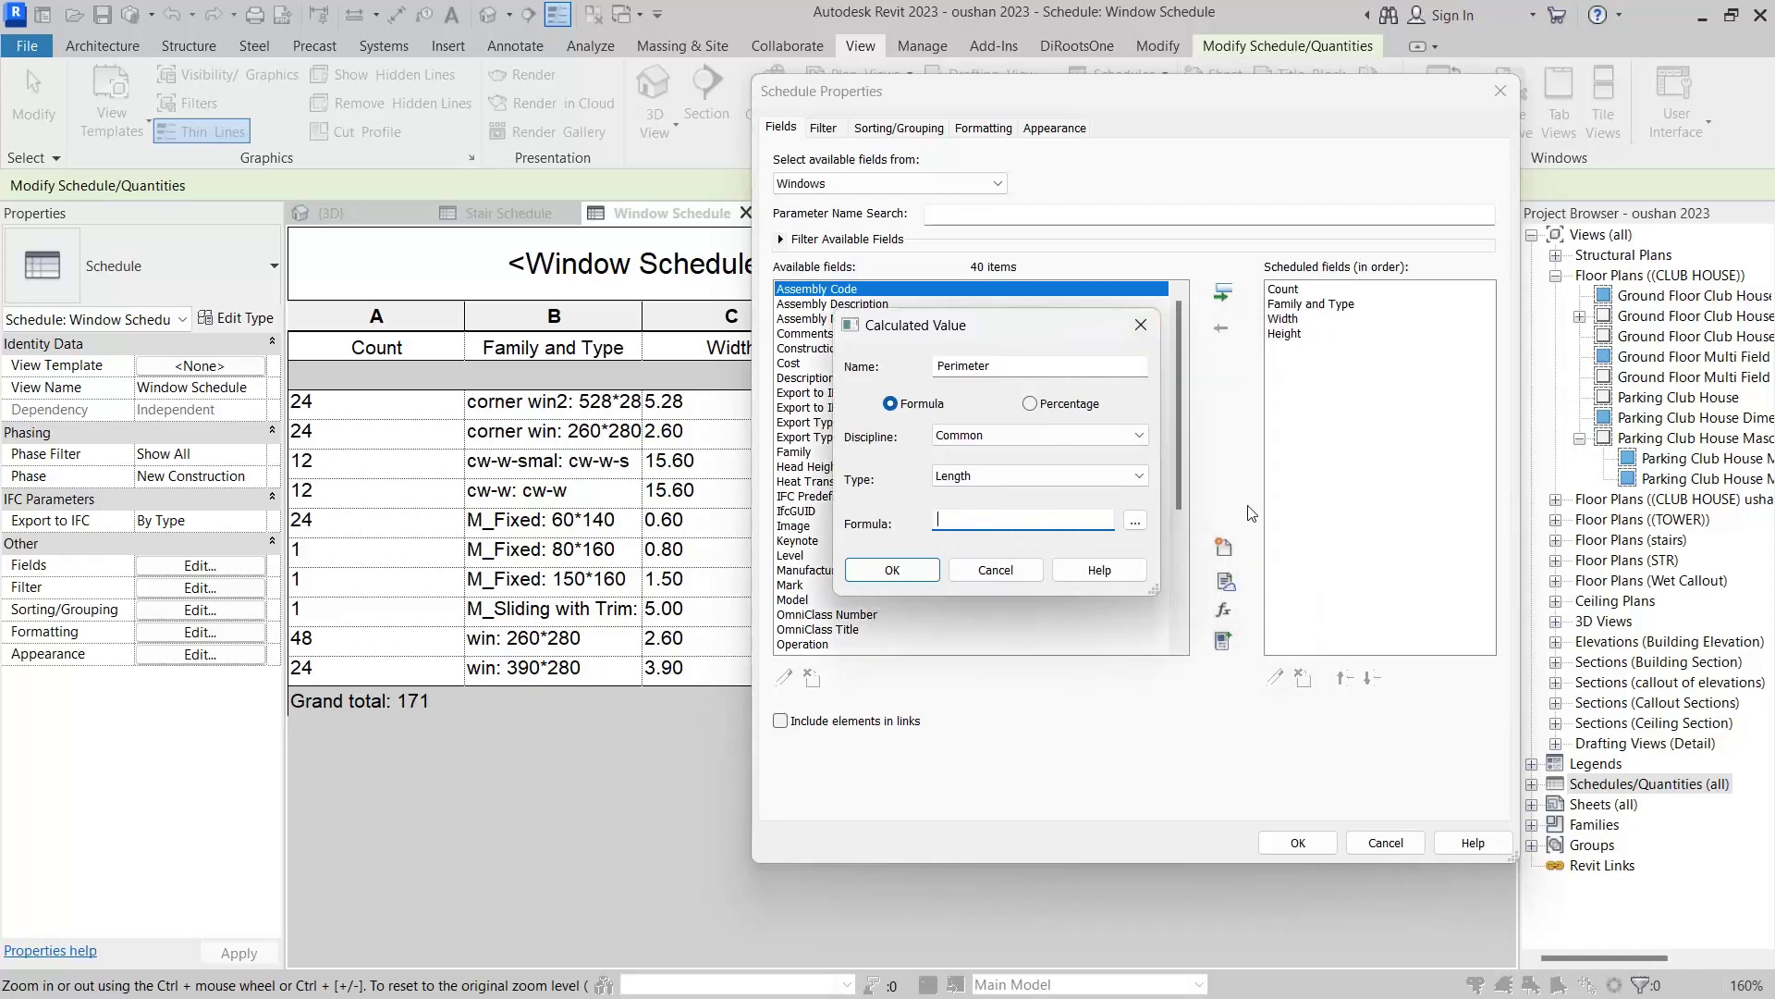
Insert Width and Height into the Perimeter formula as (Width+Height) and apply the new column.
{"action": "left_click", "coordinate": [1137, 523]}
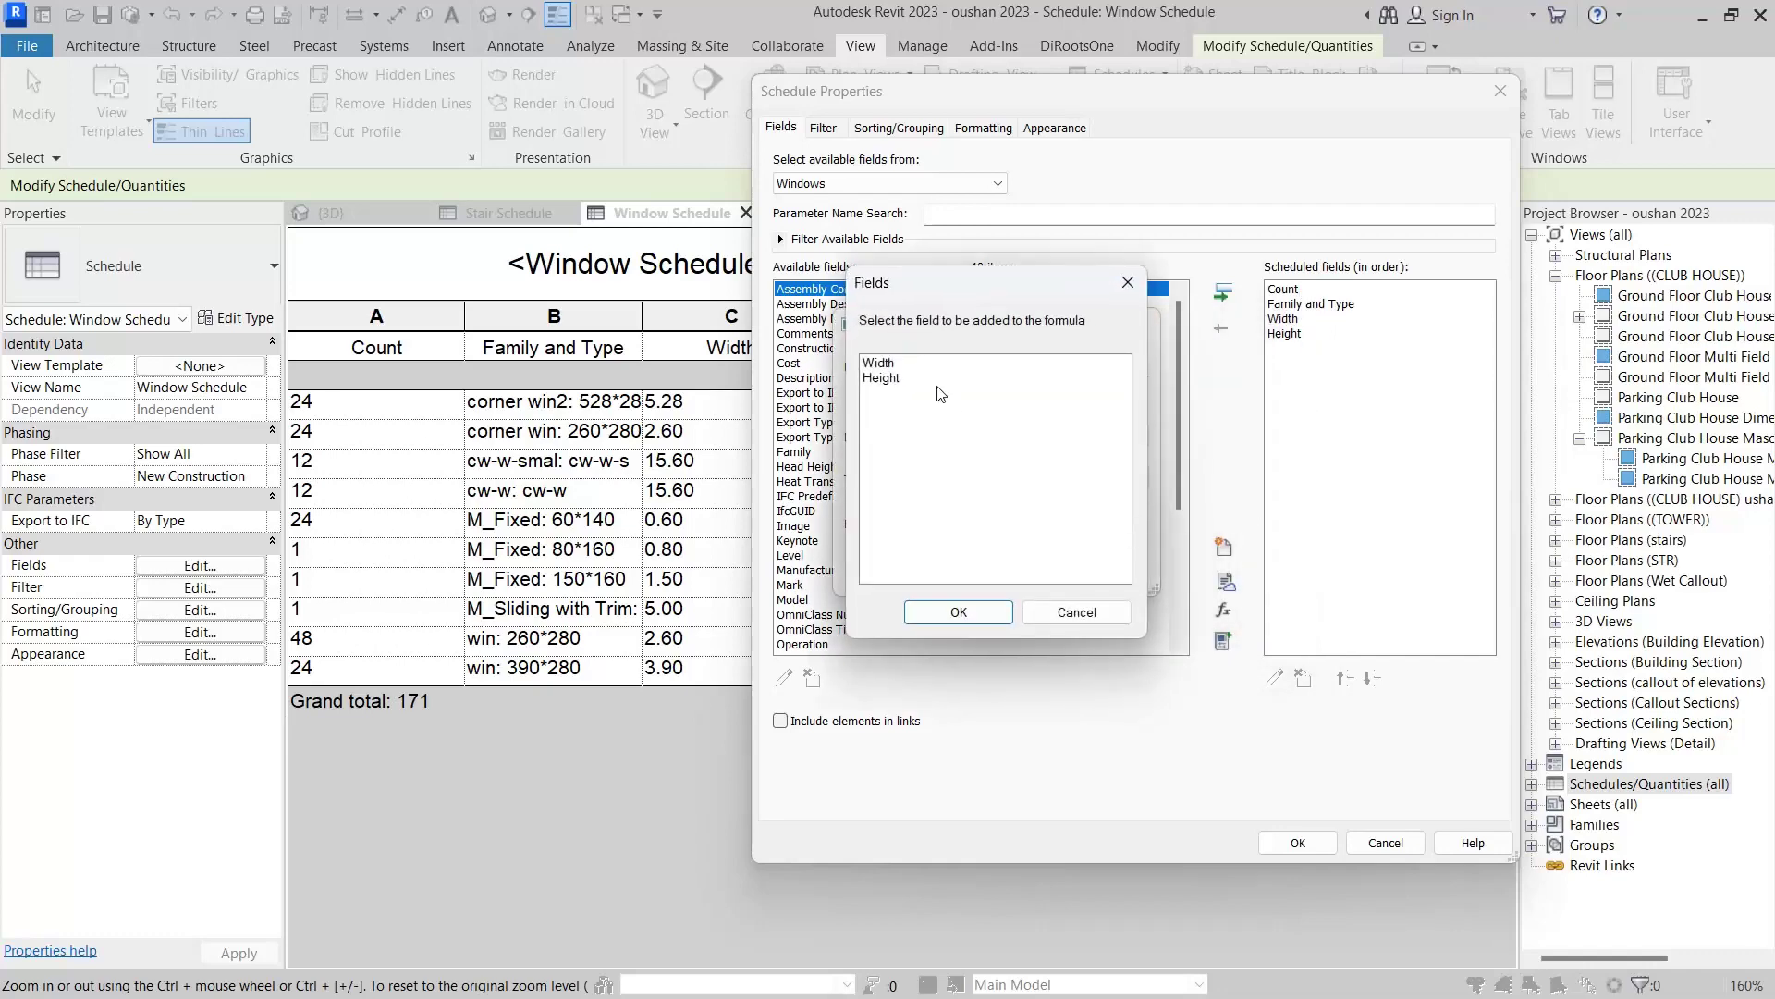
{"action": "left_click", "coordinate": [889, 364]}
{"action": "left_click", "coordinate": [978, 618]}
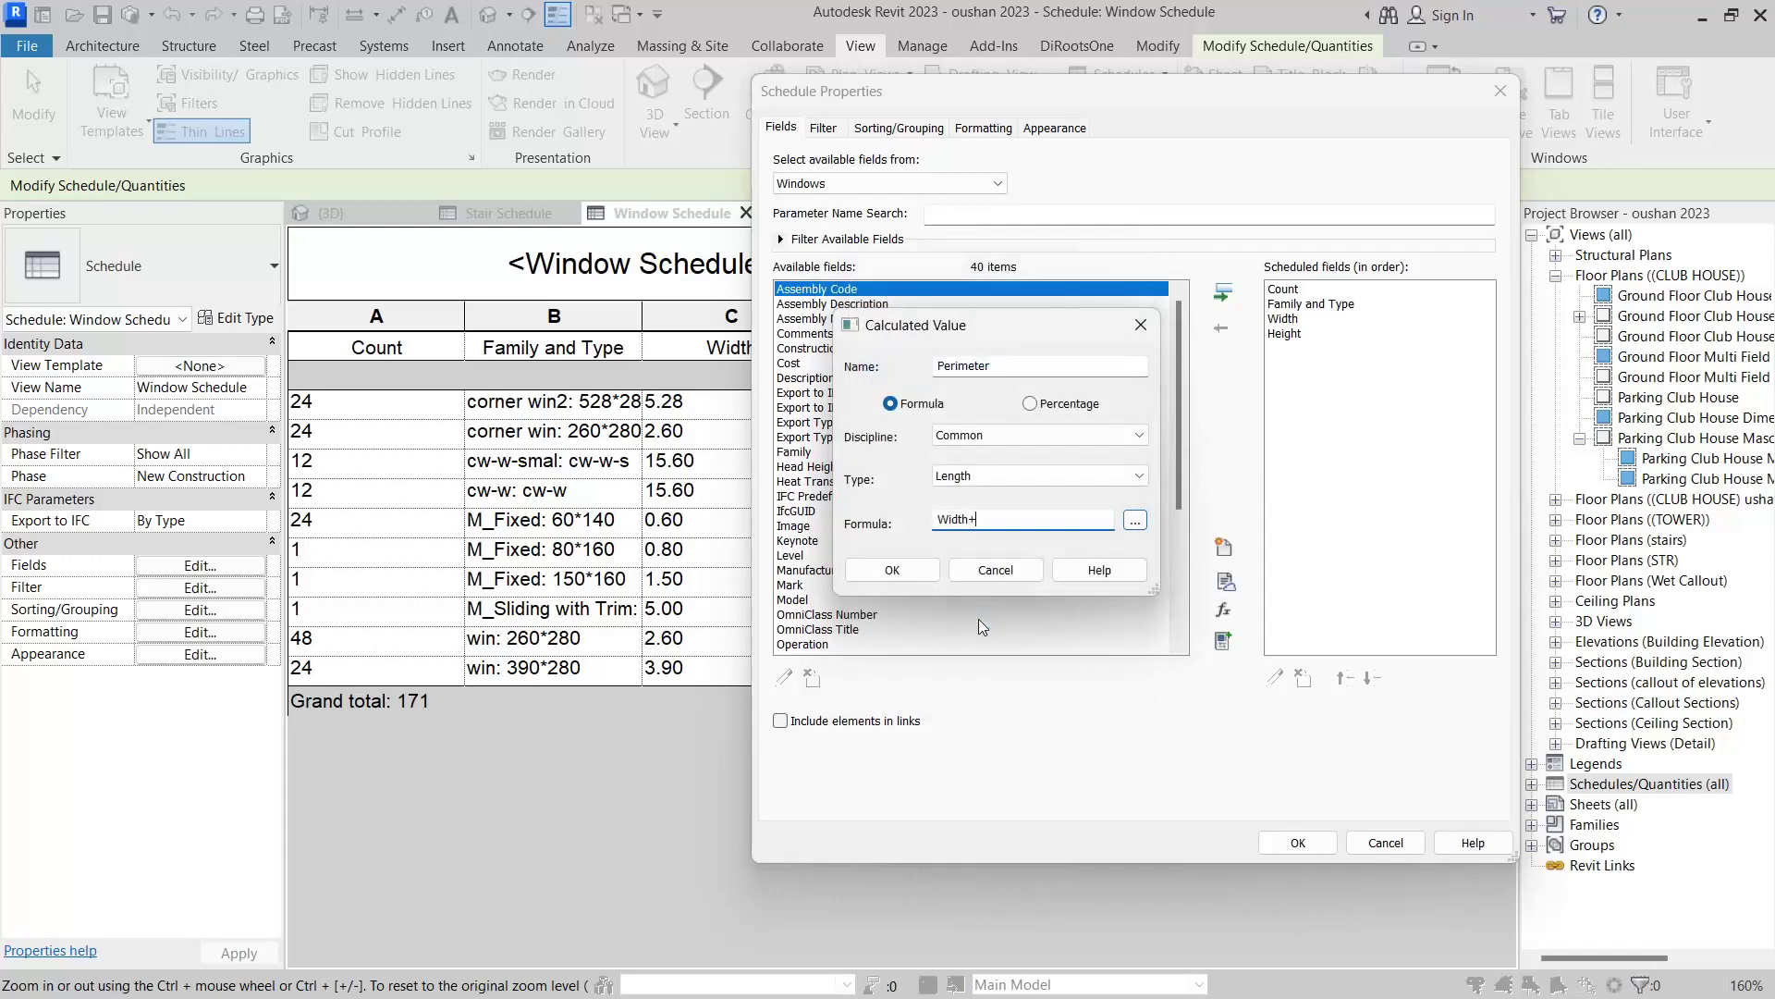
{"action": "left_click", "coordinate": [1135, 520]}
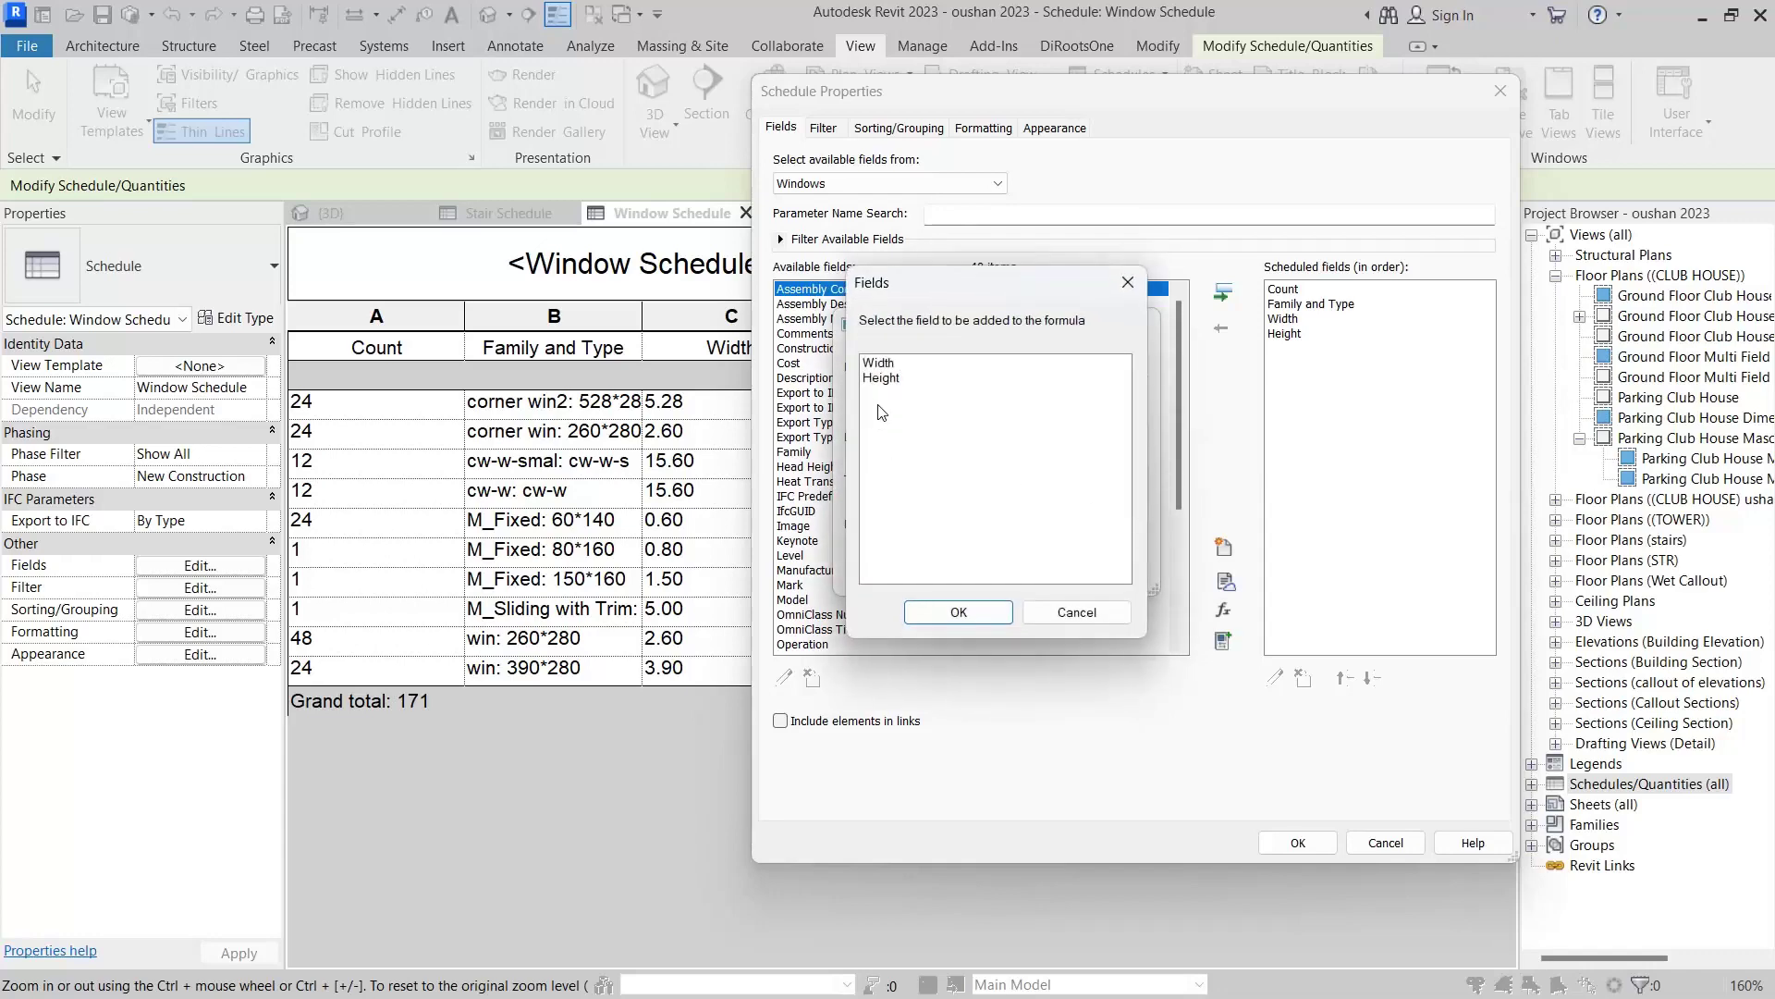
{"action": "left_click", "coordinate": [882, 377]}
{"action": "left_click", "coordinate": [959, 613]}
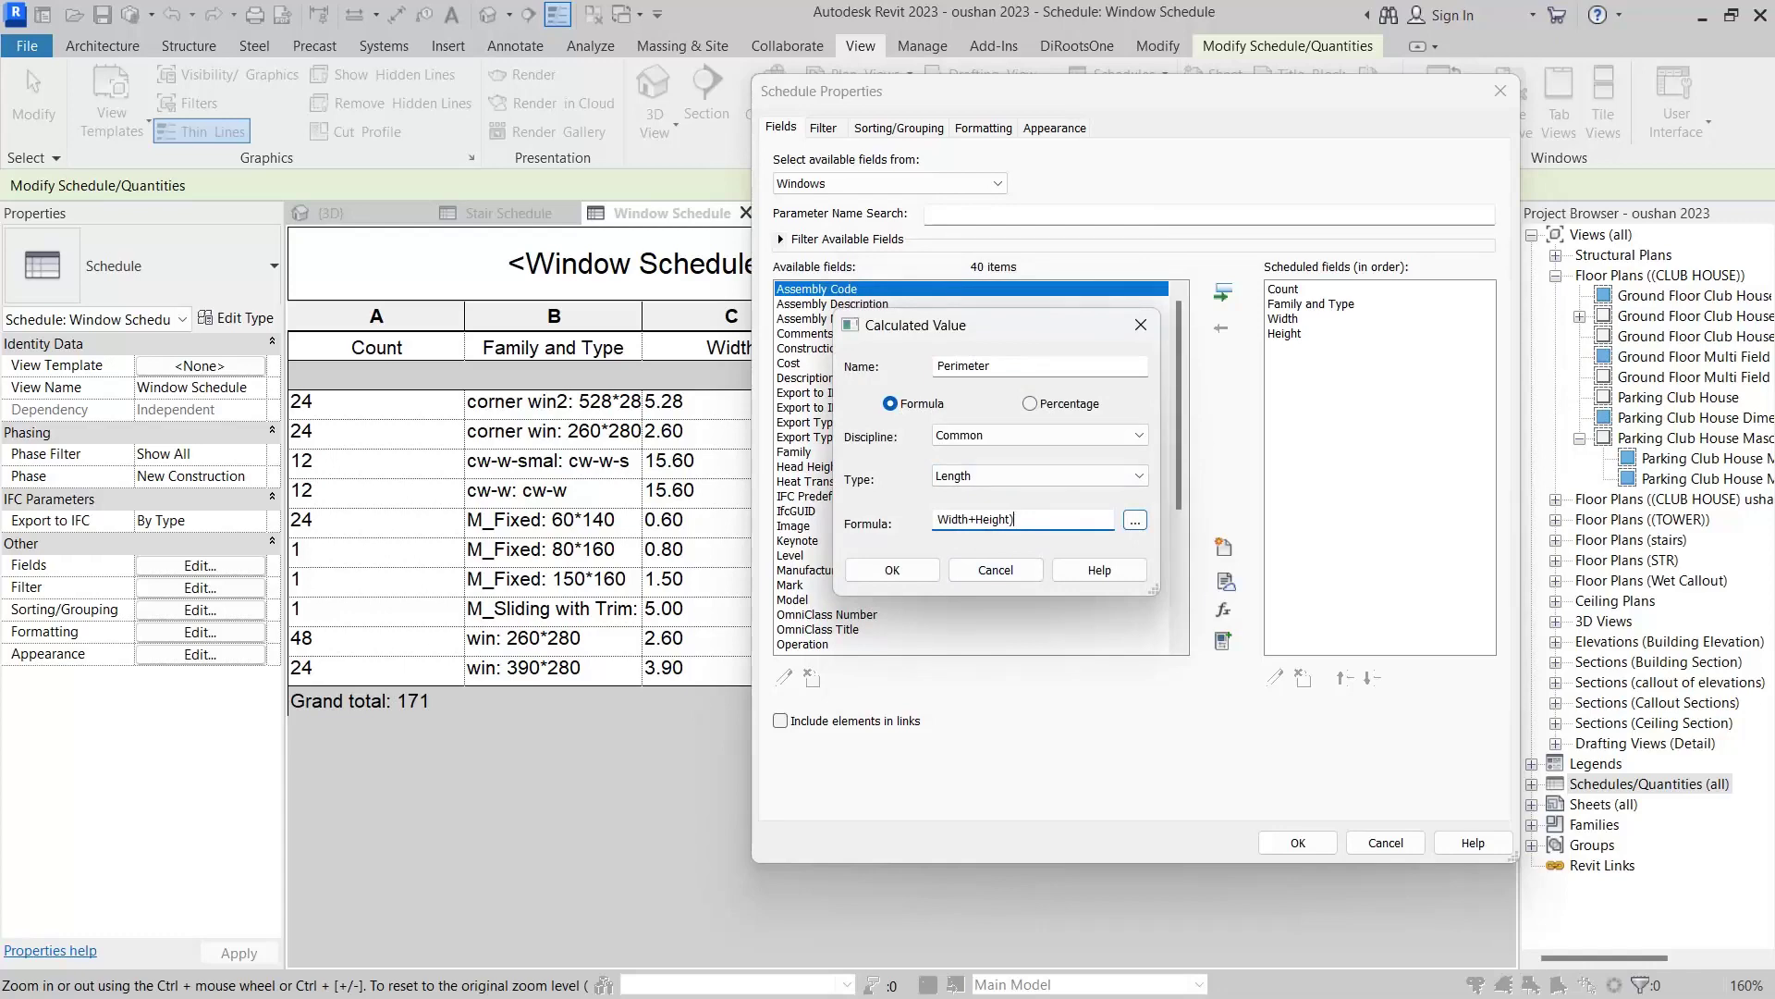
{"action": "key", "text": "Home"}
{"action": "type", "text": "("}
{"action": "left_click", "coordinate": [894, 570]}
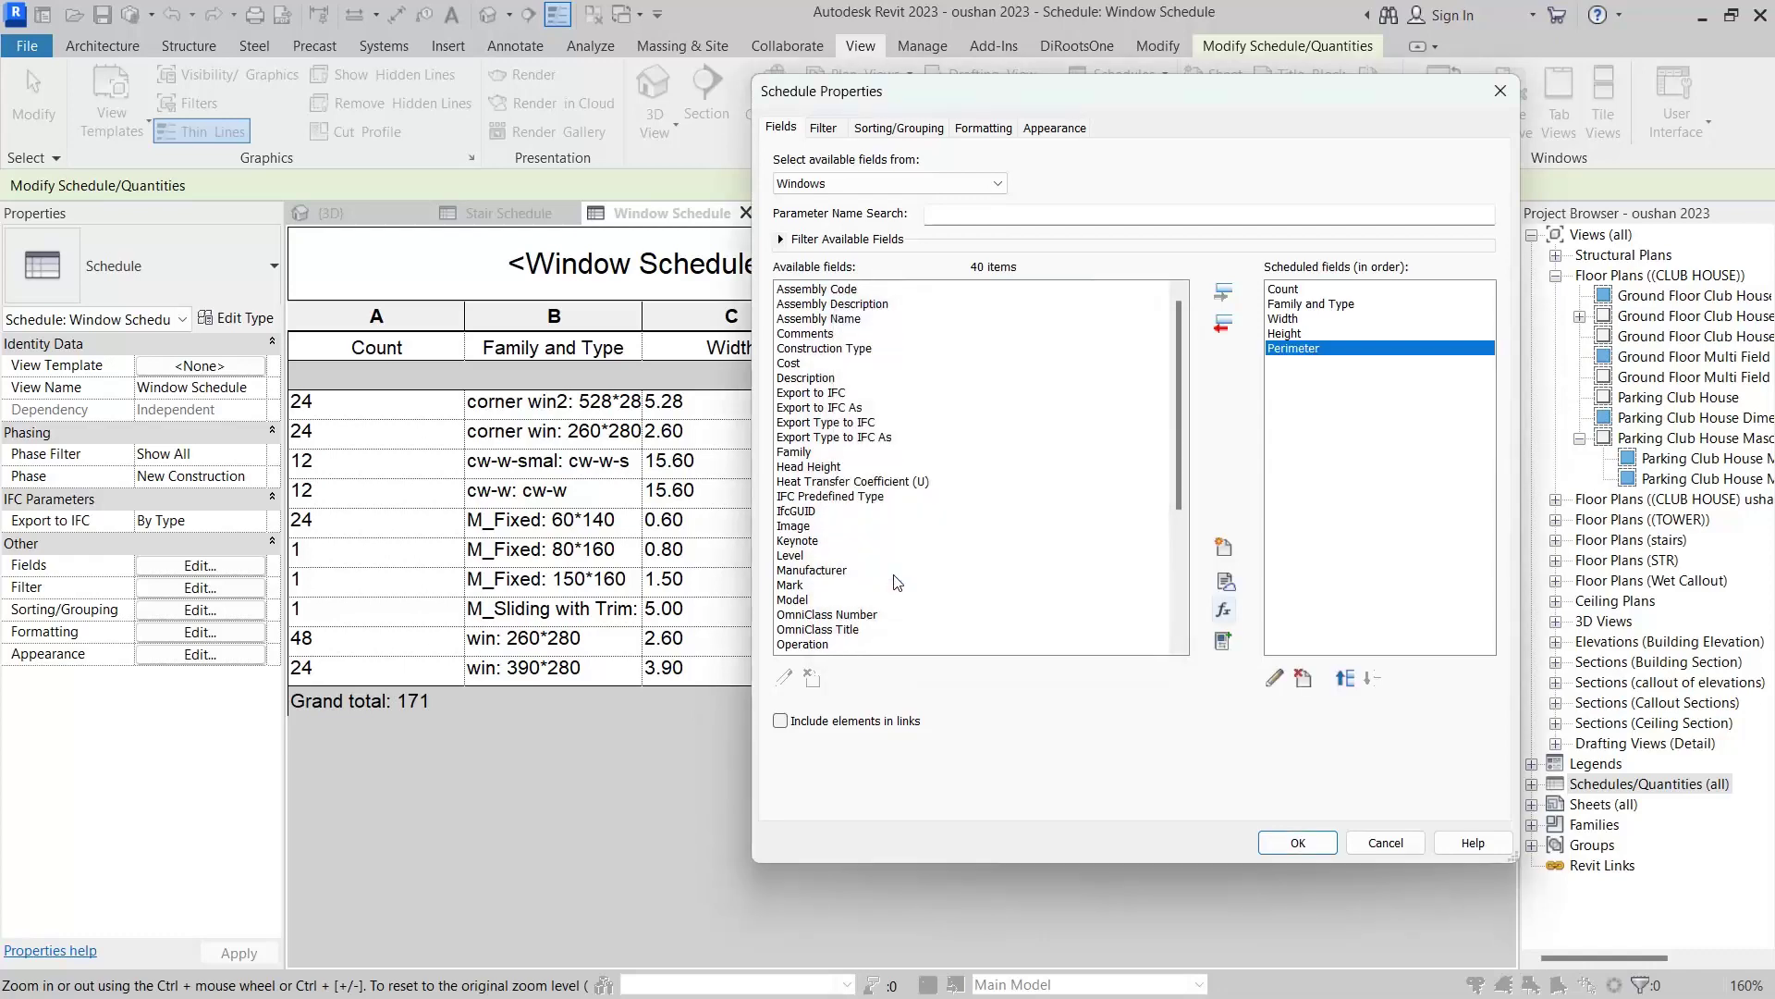
{"action": "left_click", "coordinate": [1298, 844]}
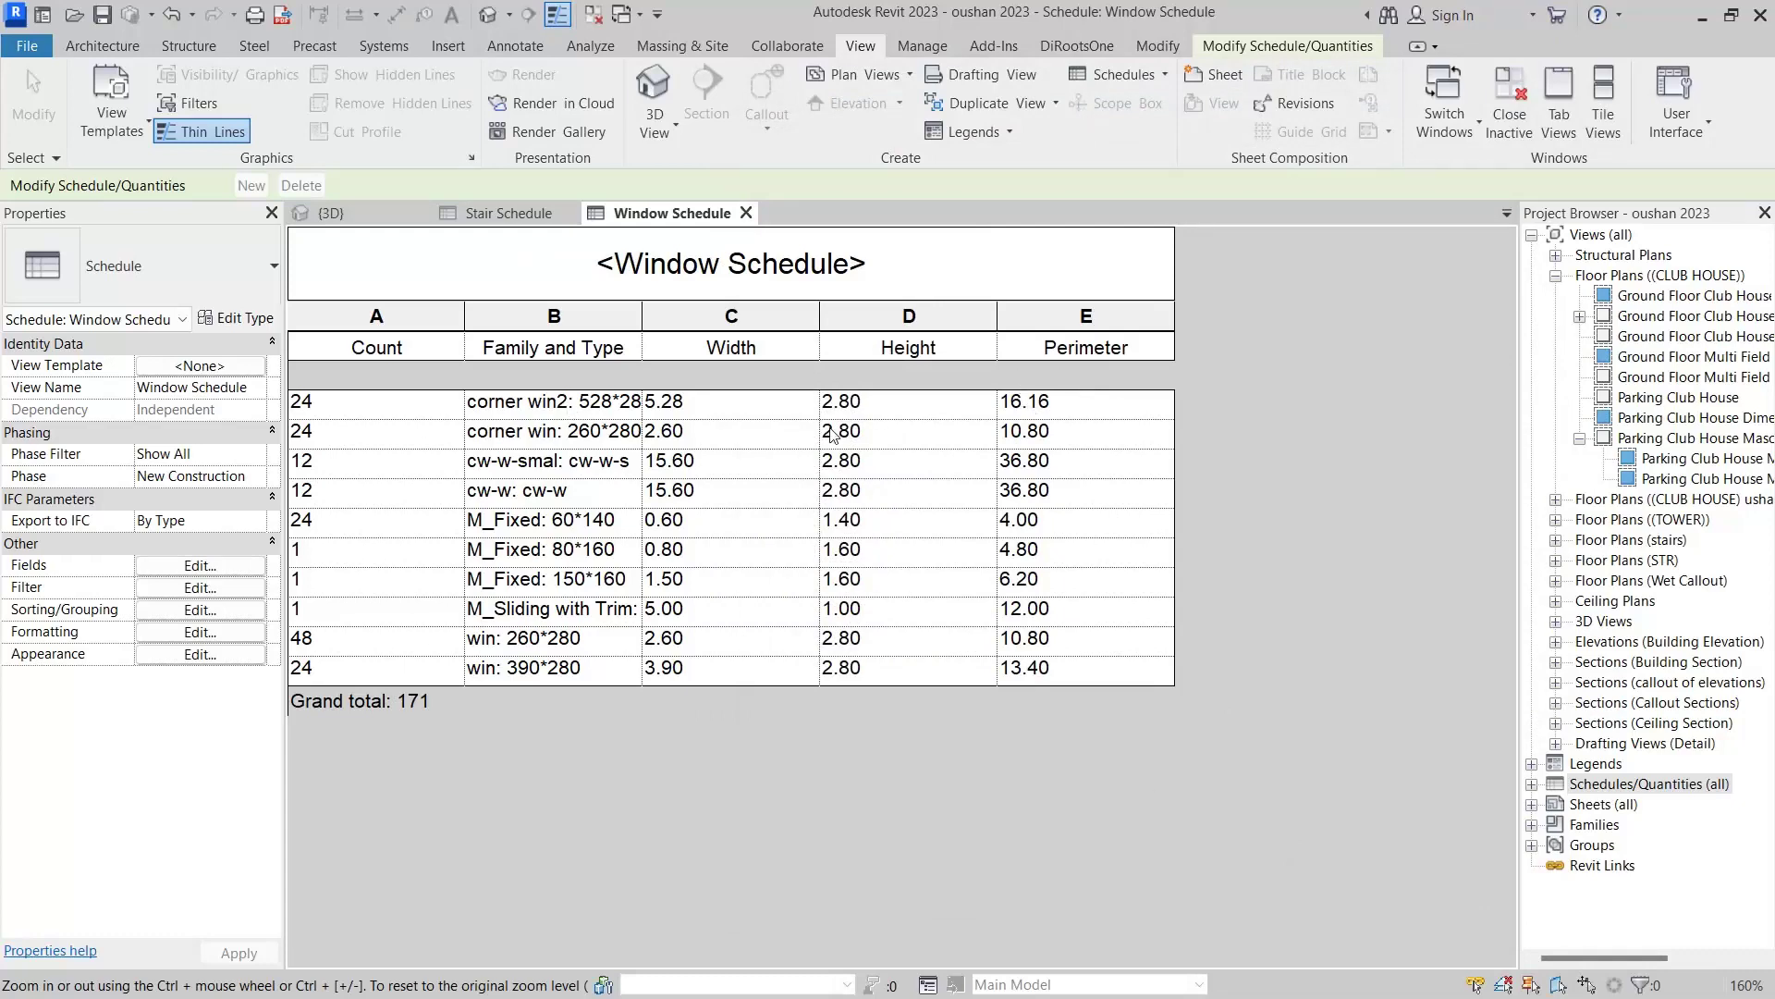
{"action": "left_click", "coordinate": [220, 572]}
{"action": "left_click", "coordinate": [982, 128]}
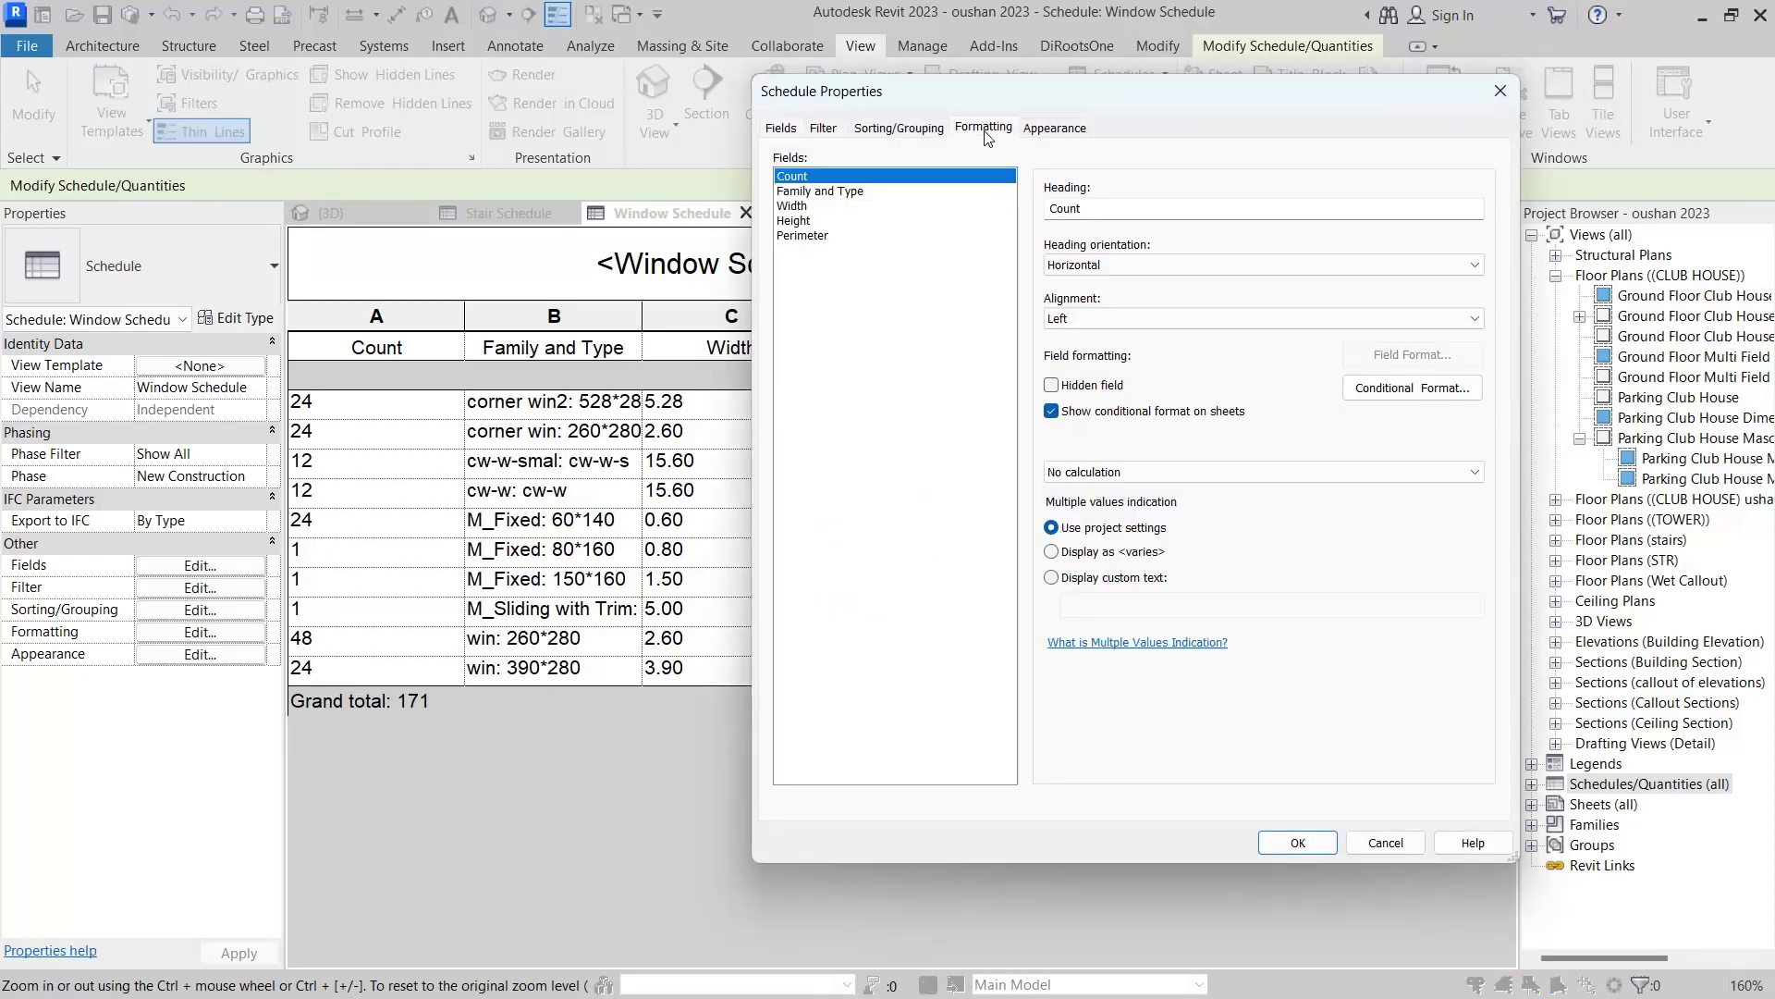
{"action": "left_click", "coordinate": [816, 237]}
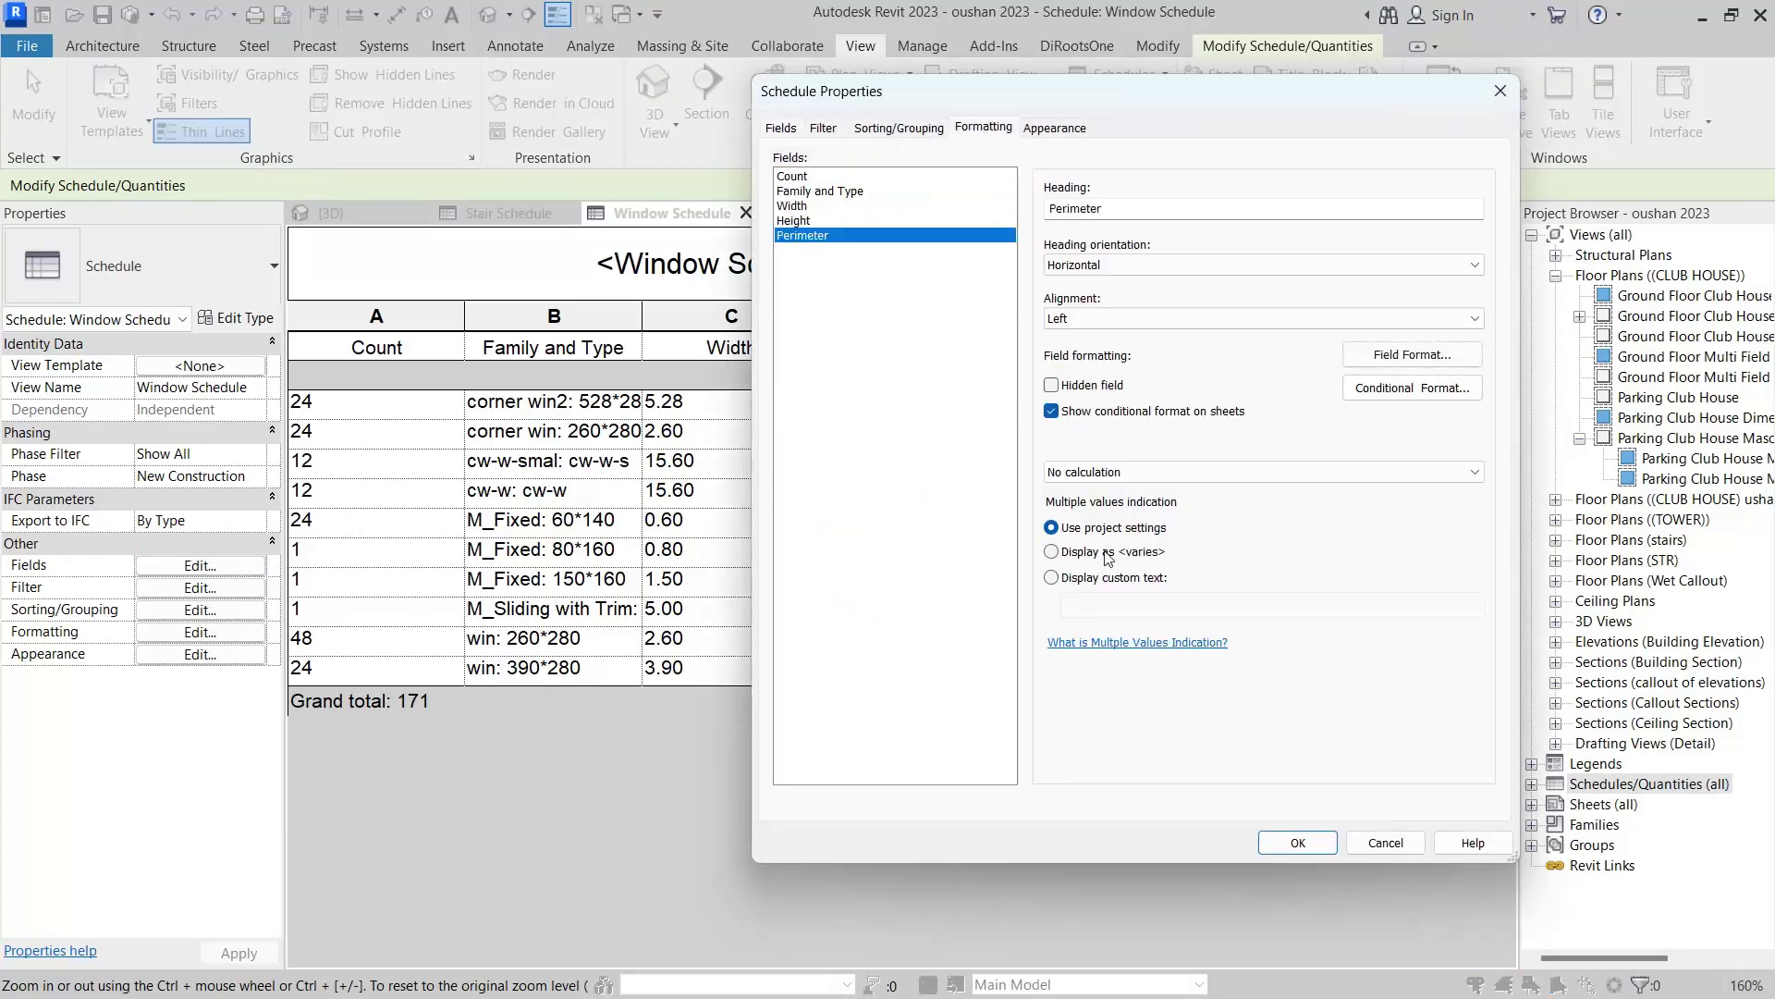
{"action": "left_click", "coordinate": [1154, 473]}
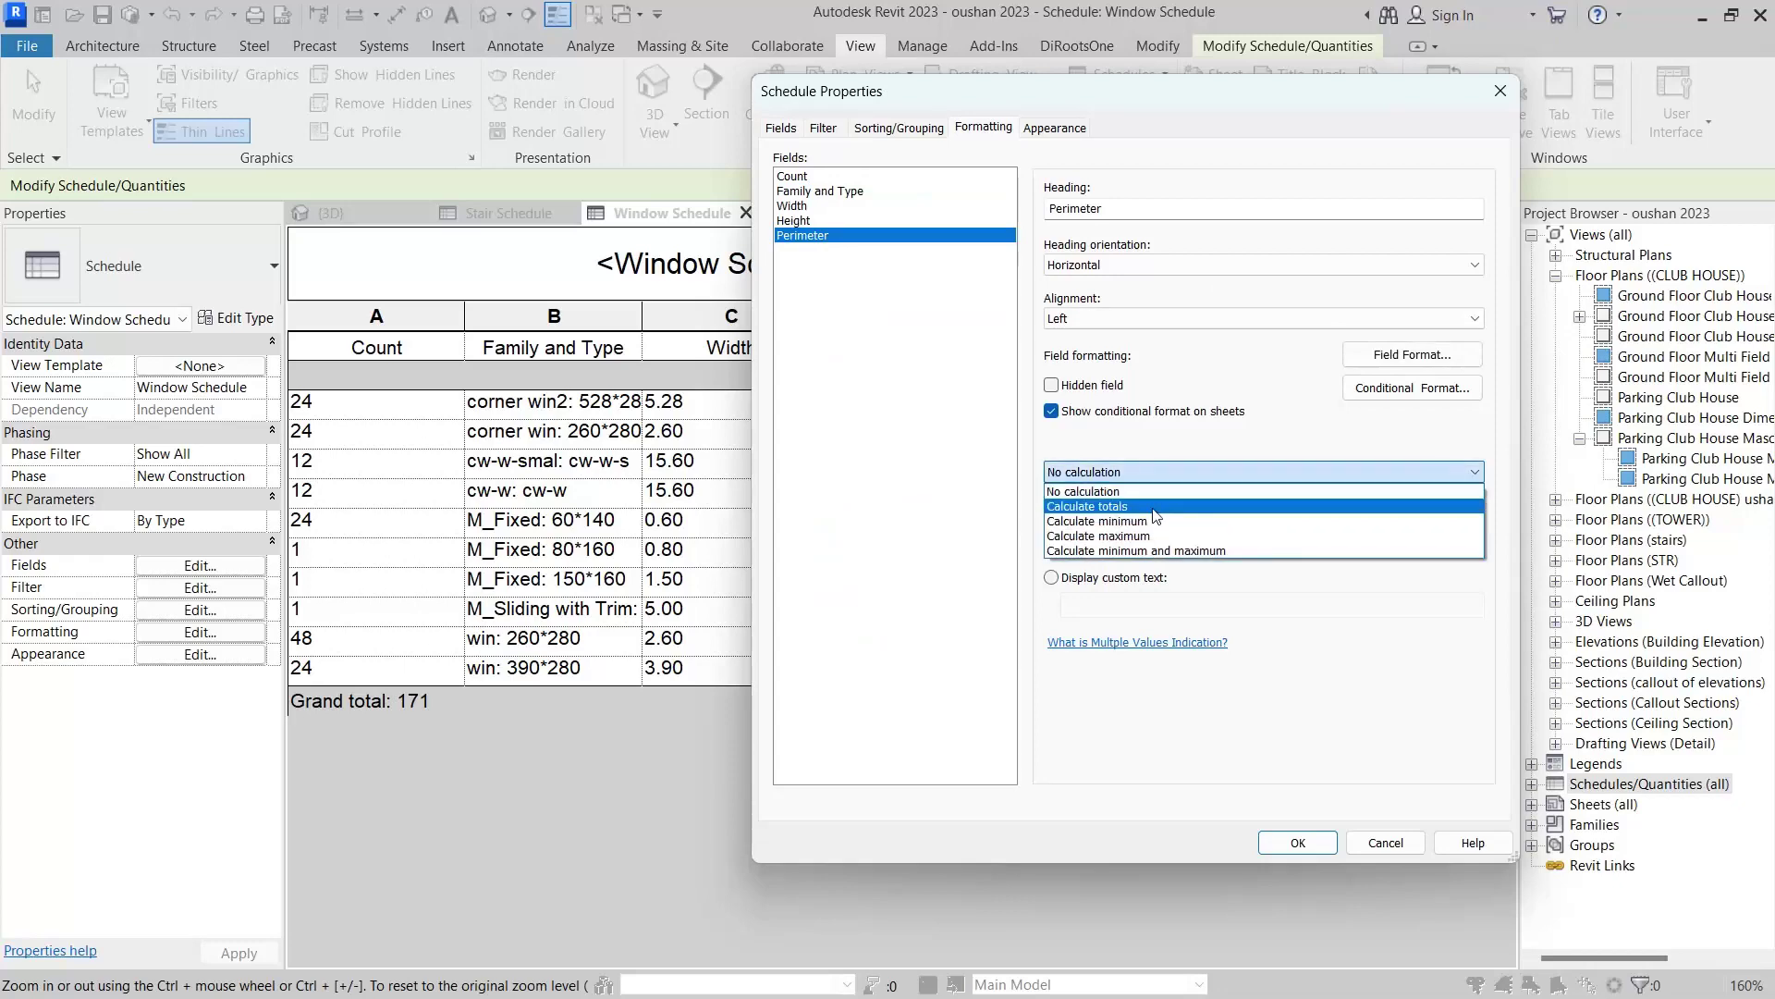
{"action": "left_click", "coordinate": [1158, 506]}
{"action": "left_click", "coordinate": [1298, 843]}
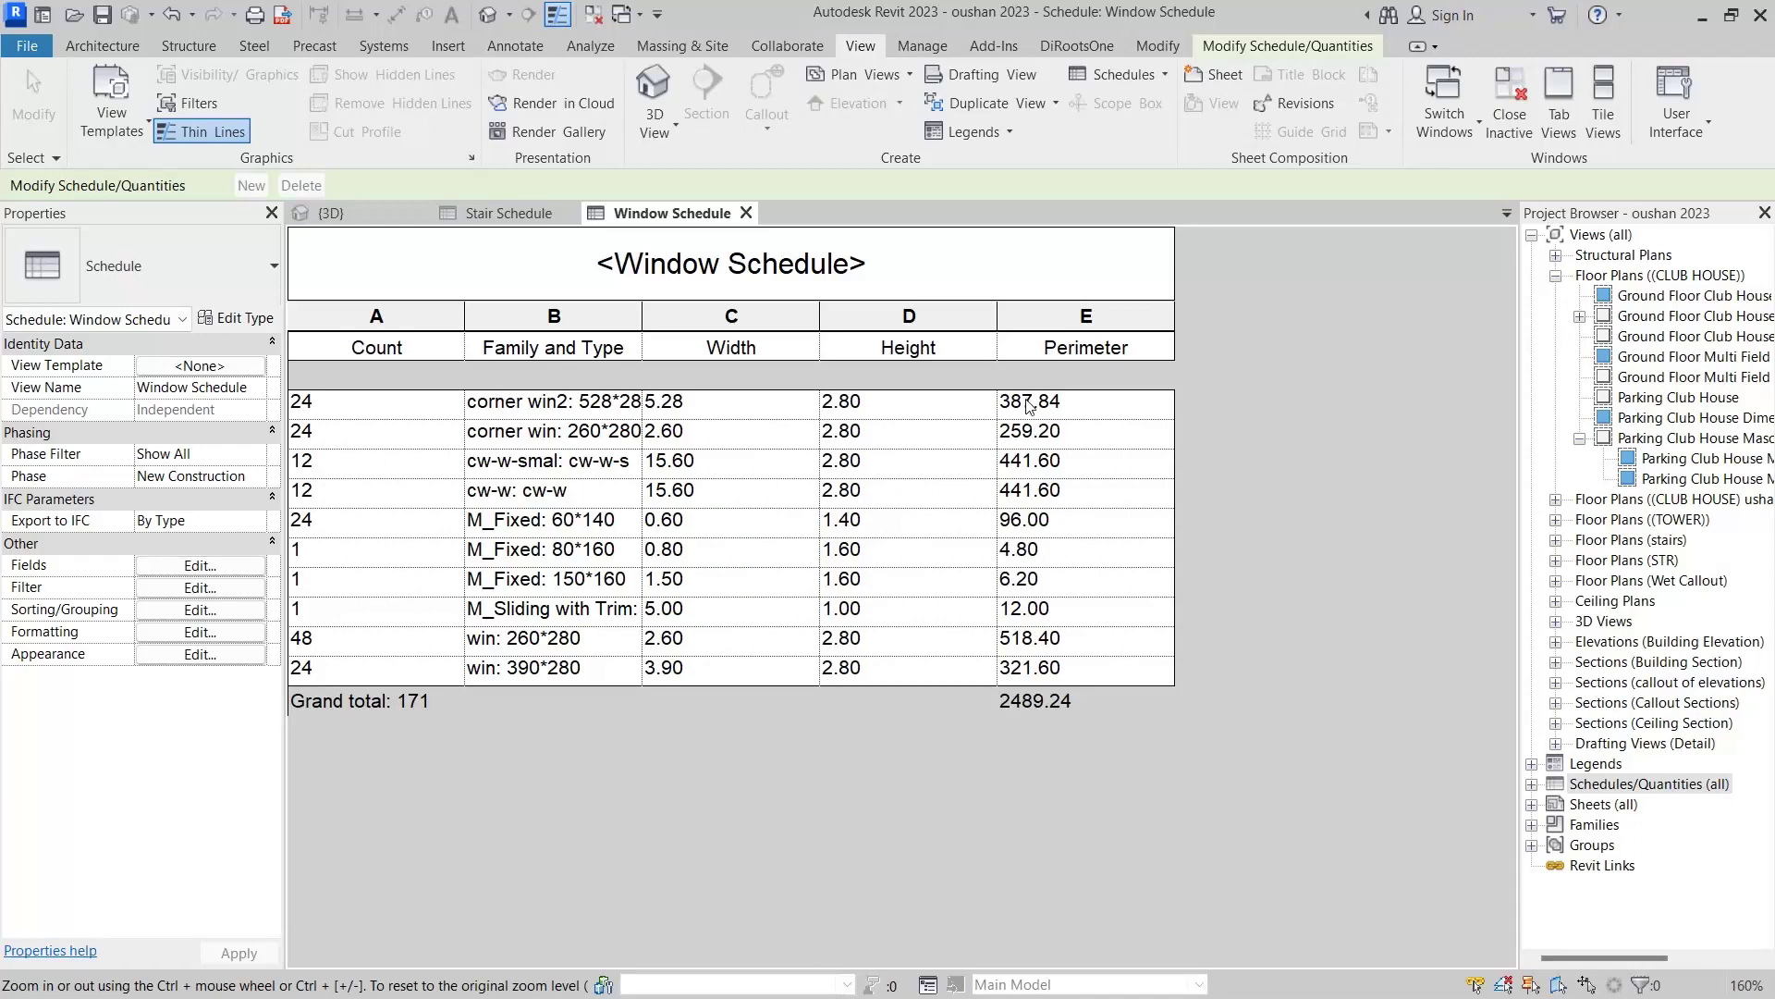
{"action": "left_click", "coordinate": [239, 568]}
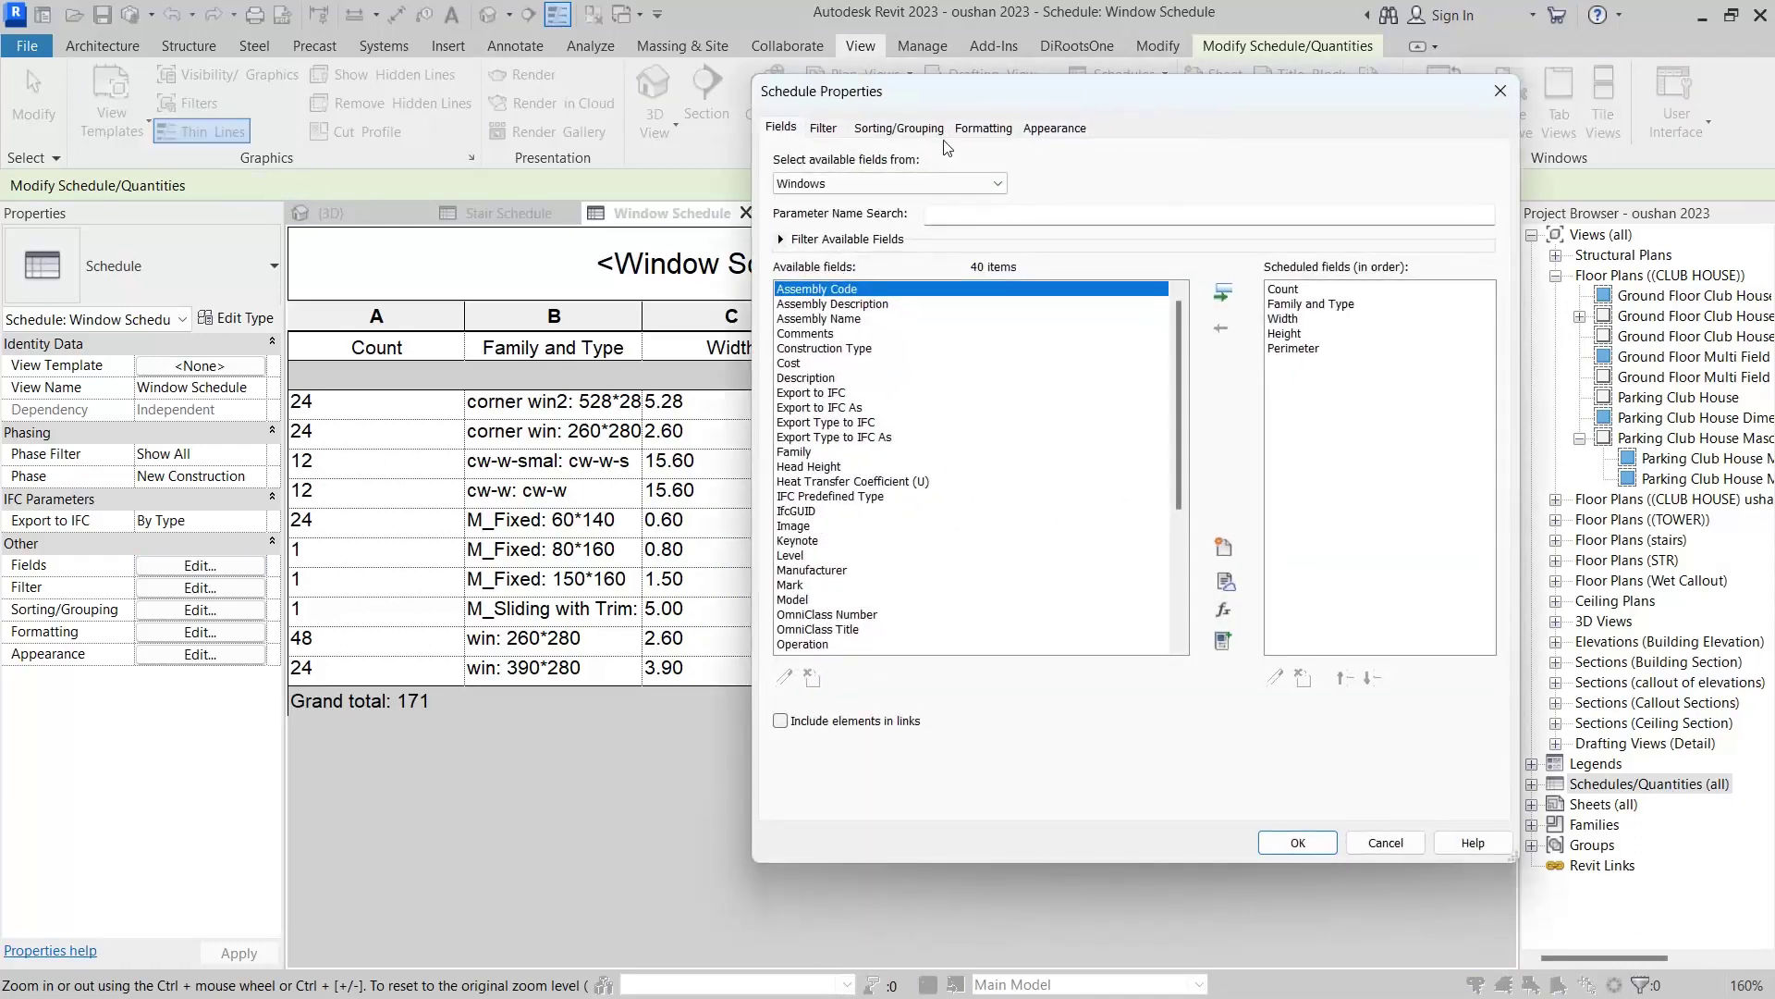
{"action": "left_click", "coordinate": [978, 129]}
{"action": "left_click", "coordinate": [801, 235]}
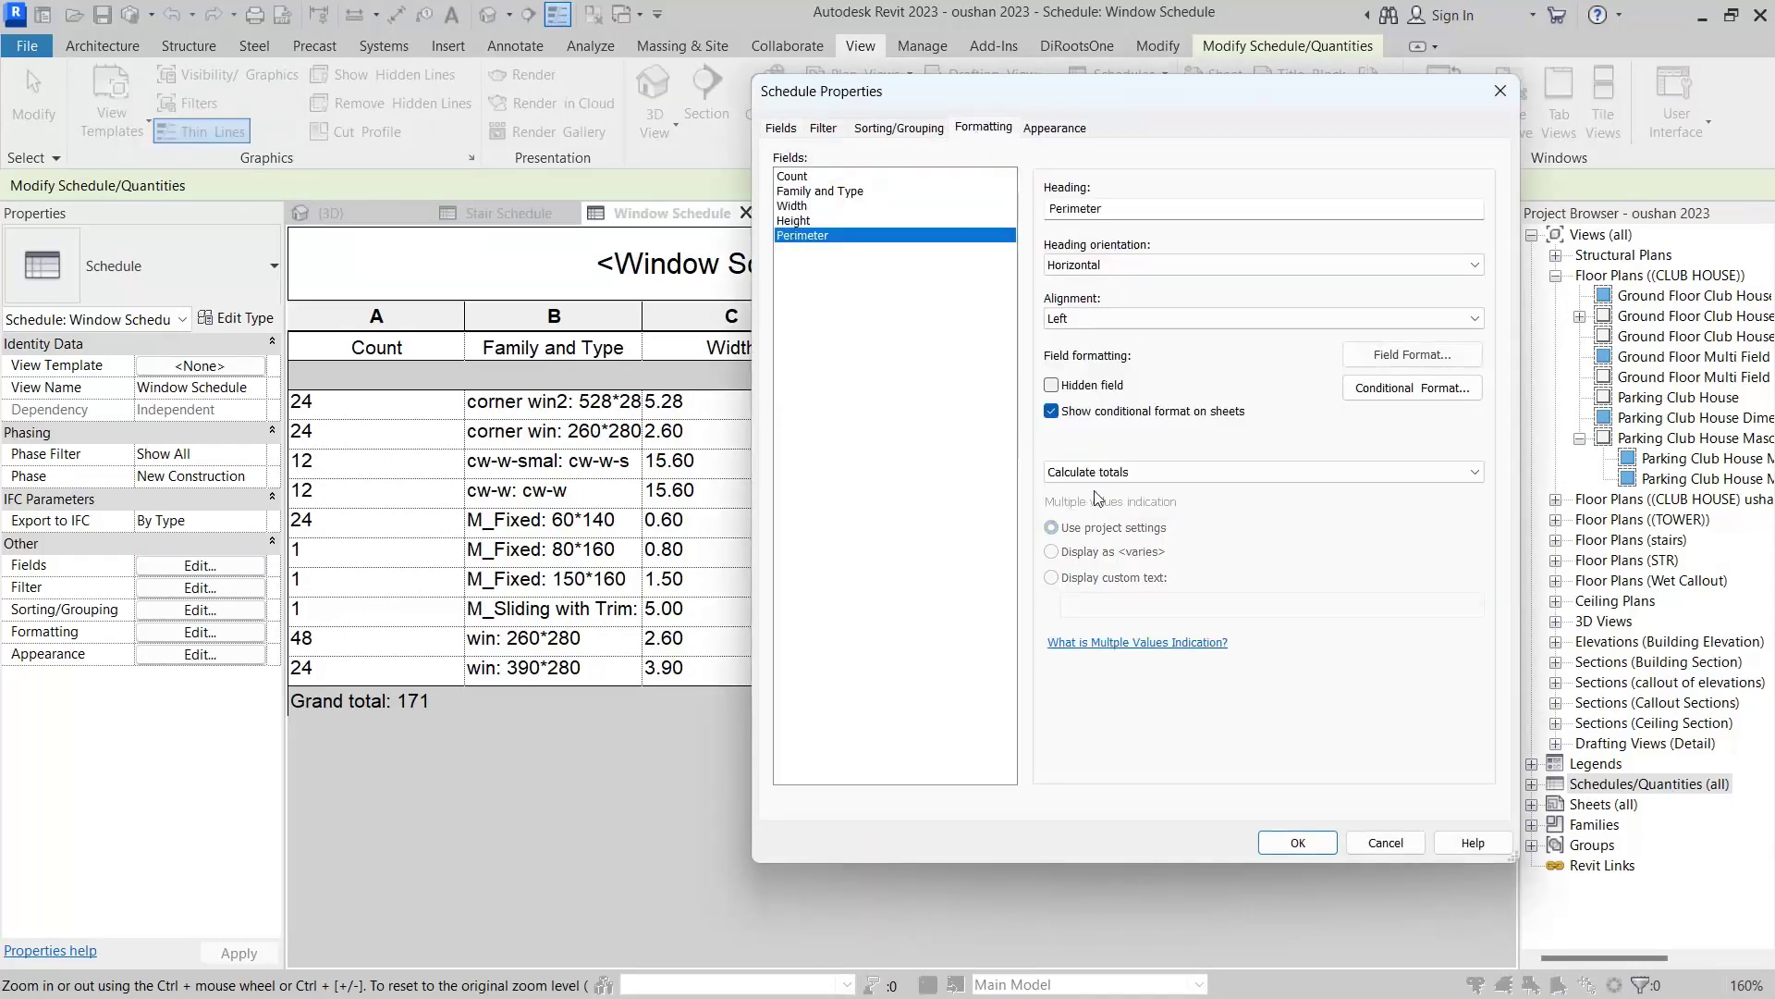
{"action": "left_click", "coordinate": [1272, 471]}
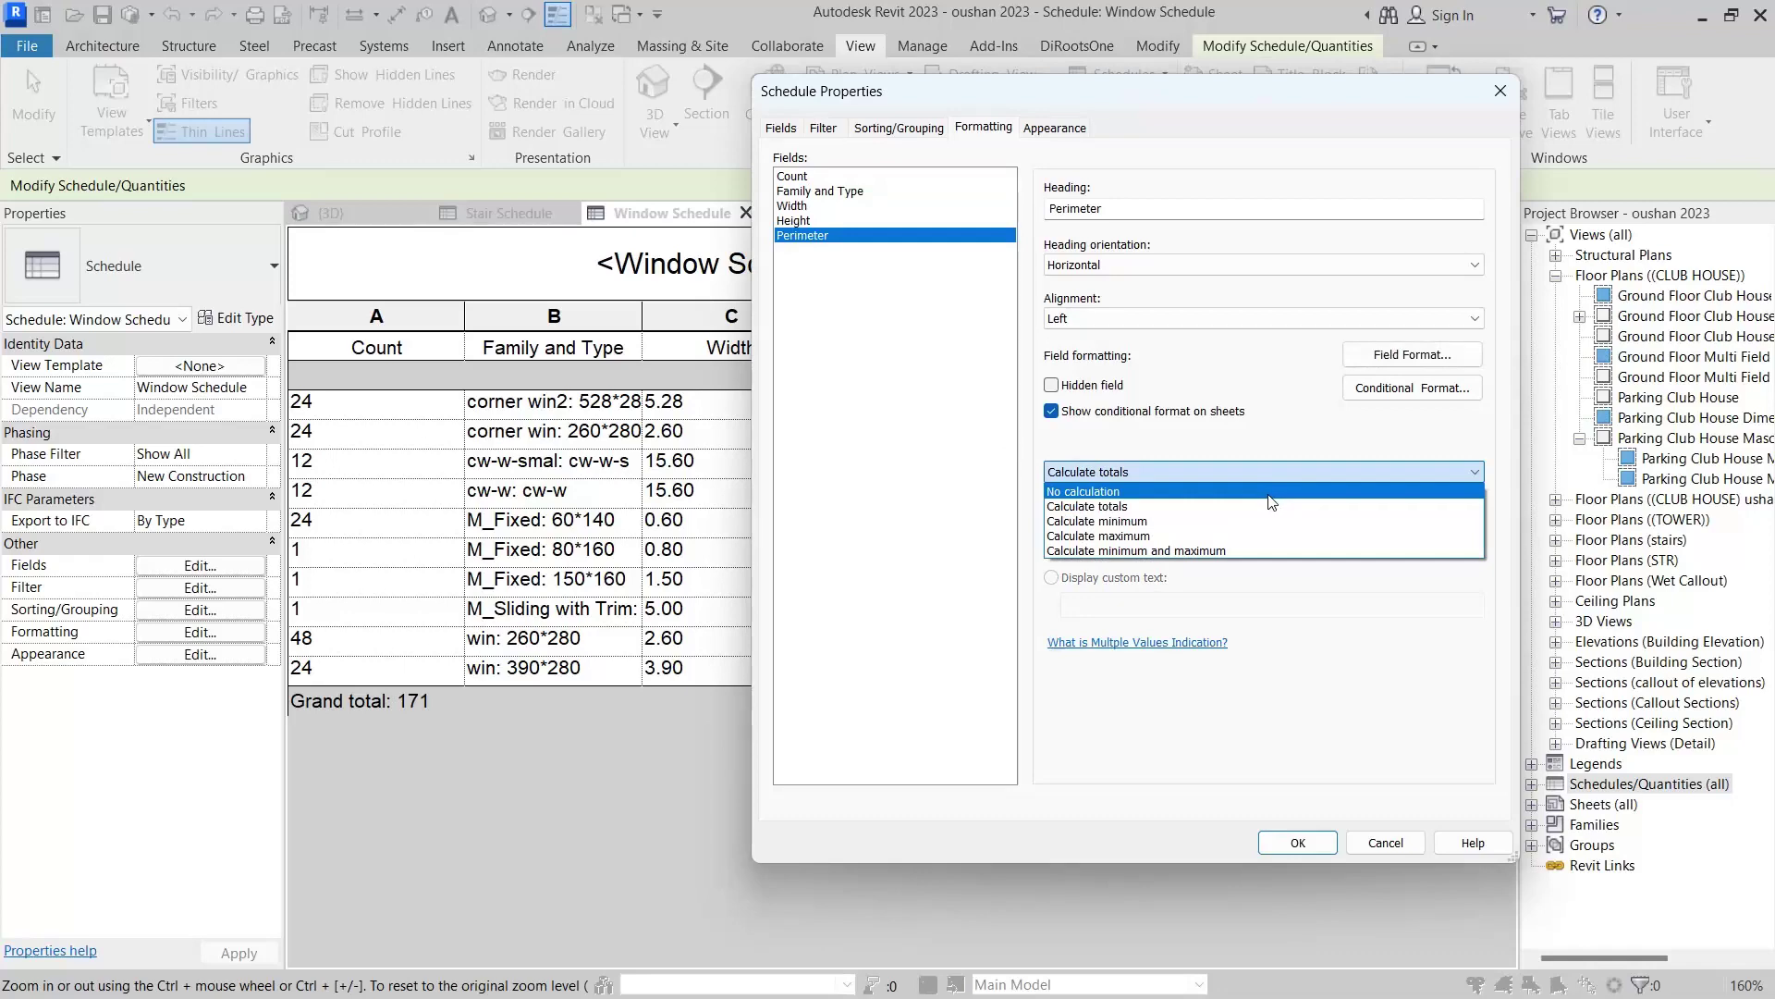
{"action": "left_click", "coordinate": [1202, 506]}
{"action": "left_click", "coordinate": [1298, 843]}
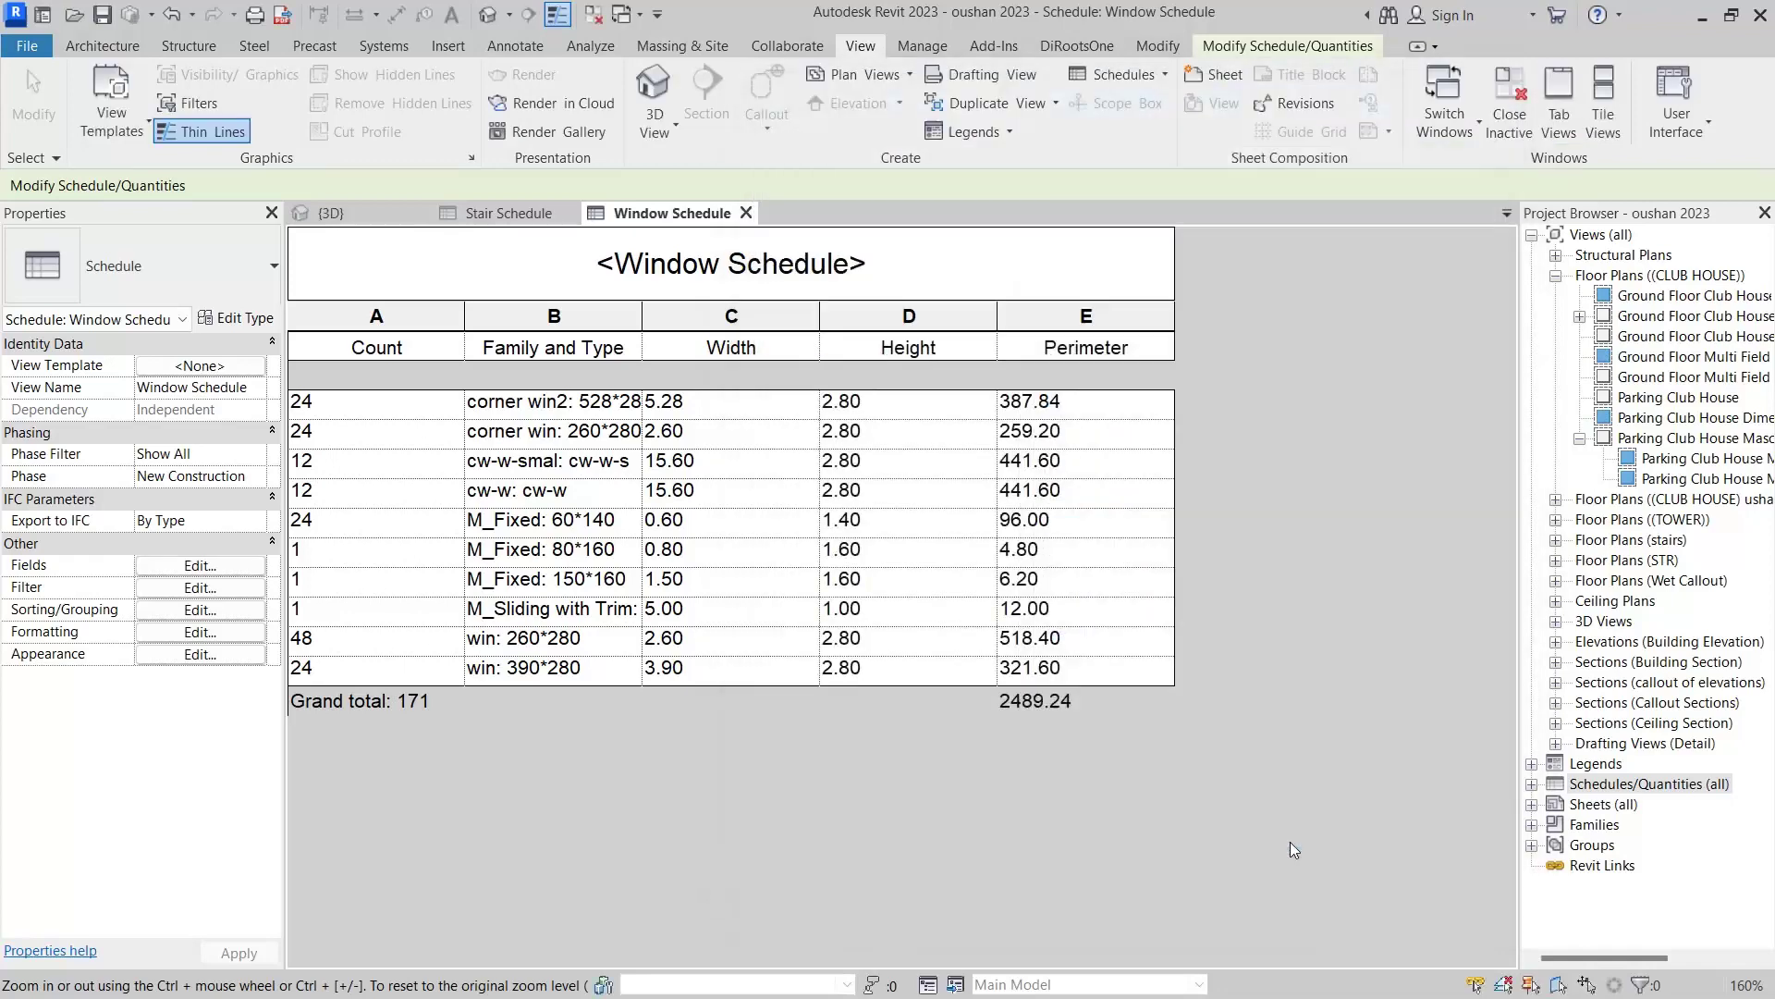
{"action": "key", "text": "ctrl+z"}
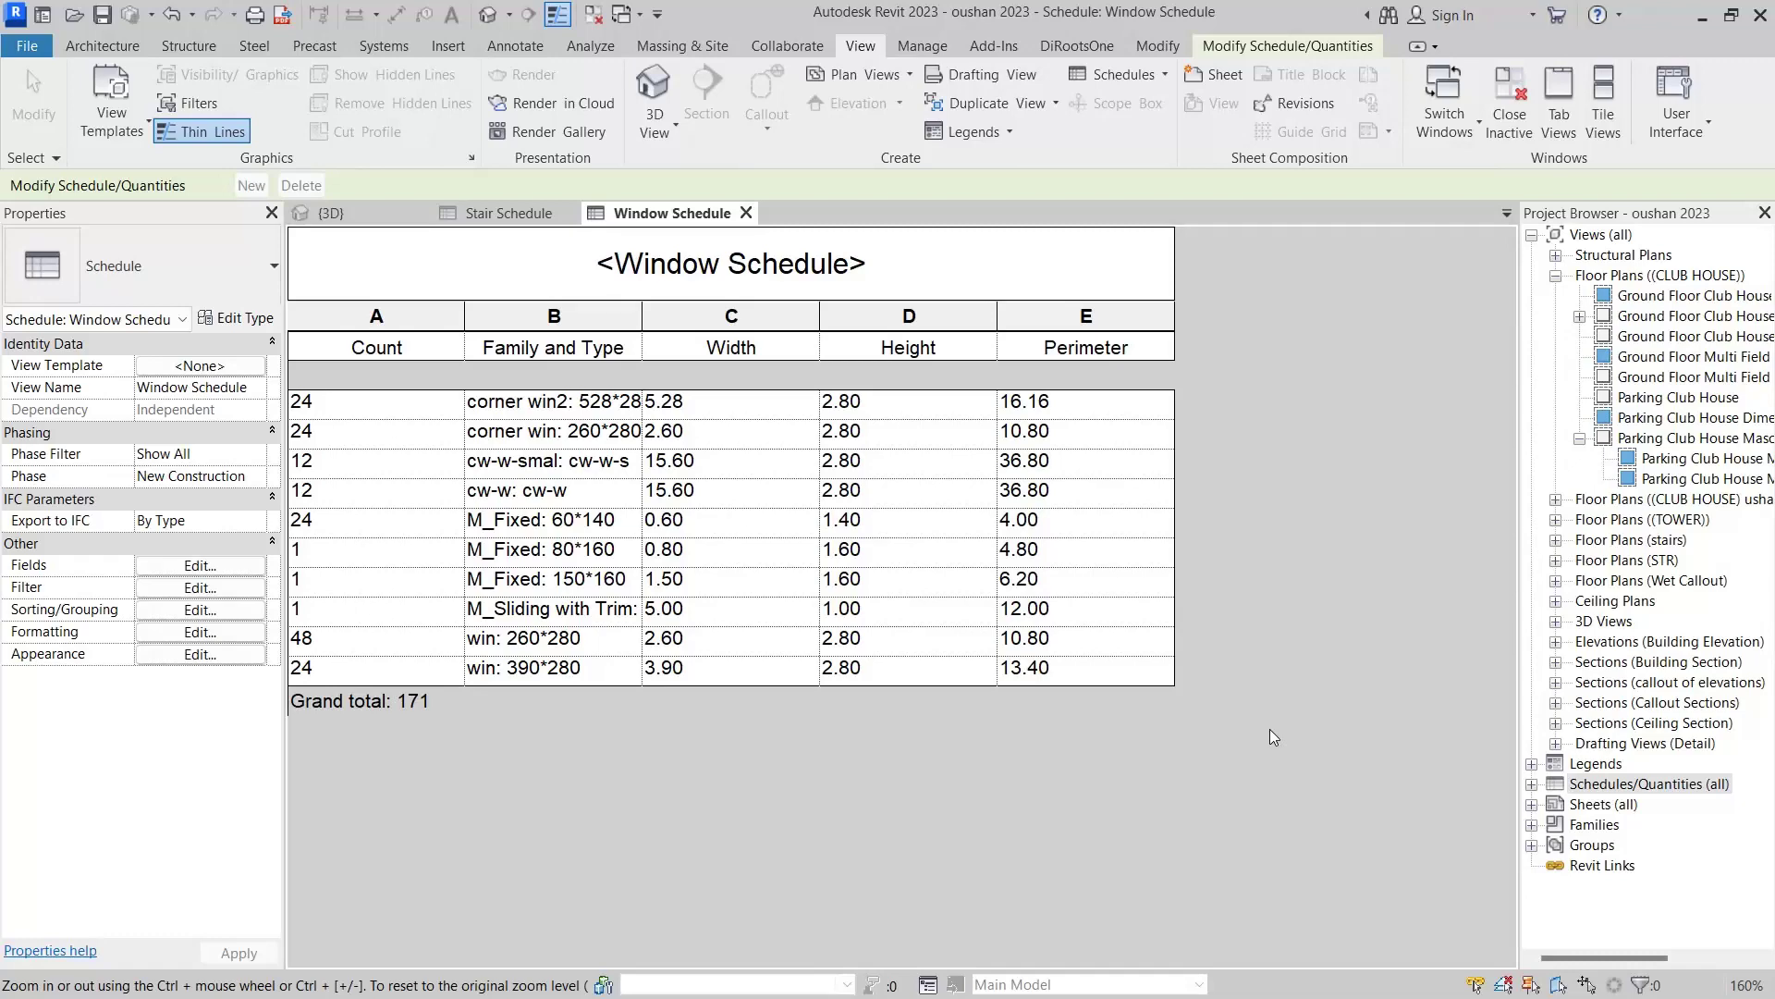
From Sheets (all), add a new sheet with the 2015_11_14_Oshan - A1 layout titleblock.
{"action": "left_click", "coordinate": [1532, 804]}
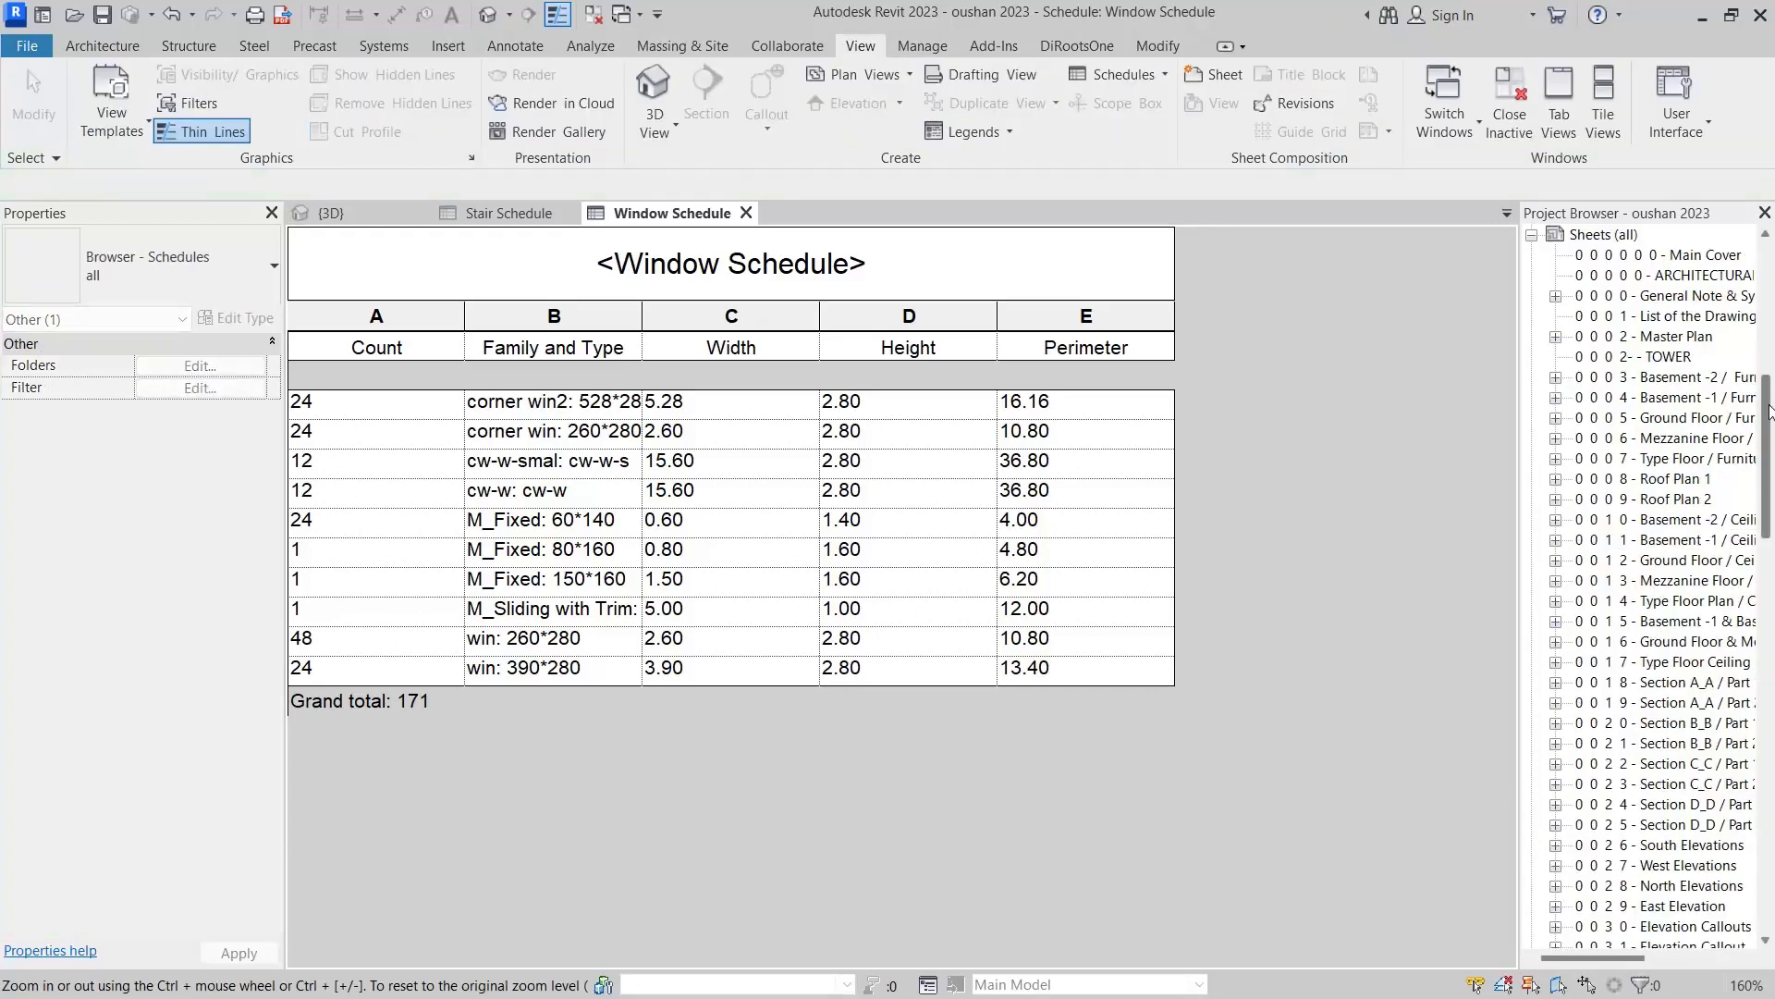
{"action": "left_click_drag", "start_coordinate": [1771, 411], "coordinate": [1771, 366]}
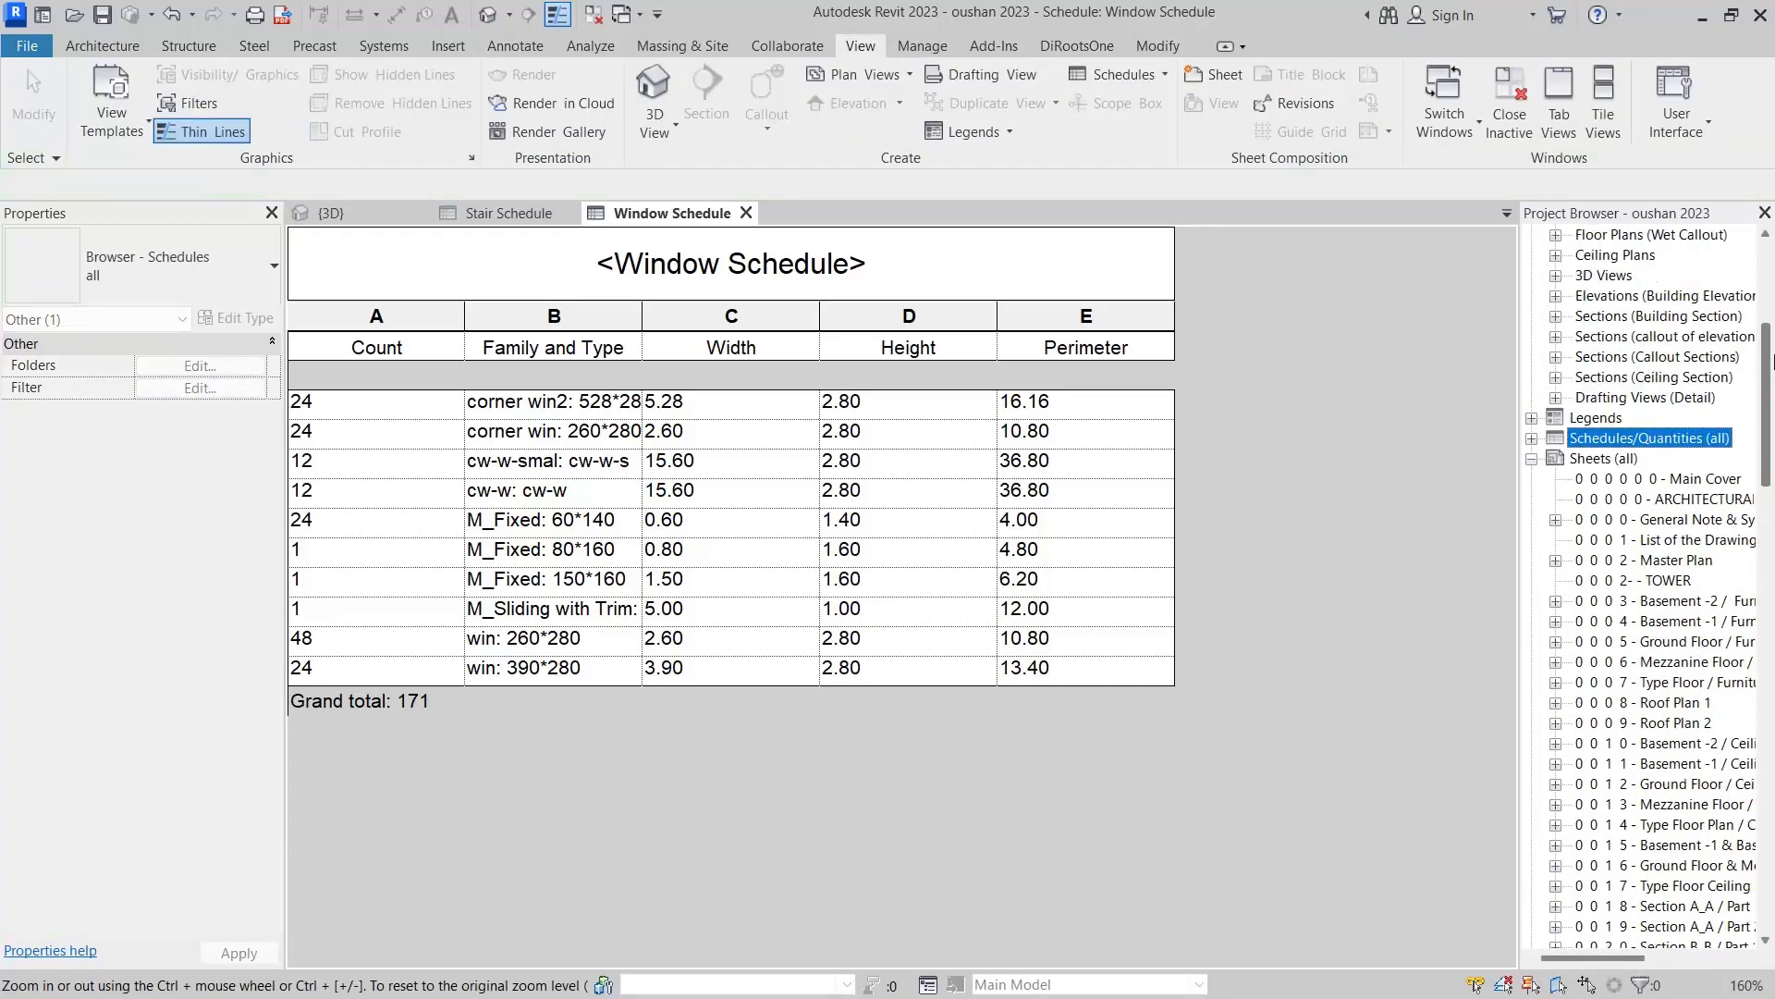
{"action": "left_click", "coordinate": [1603, 458]}
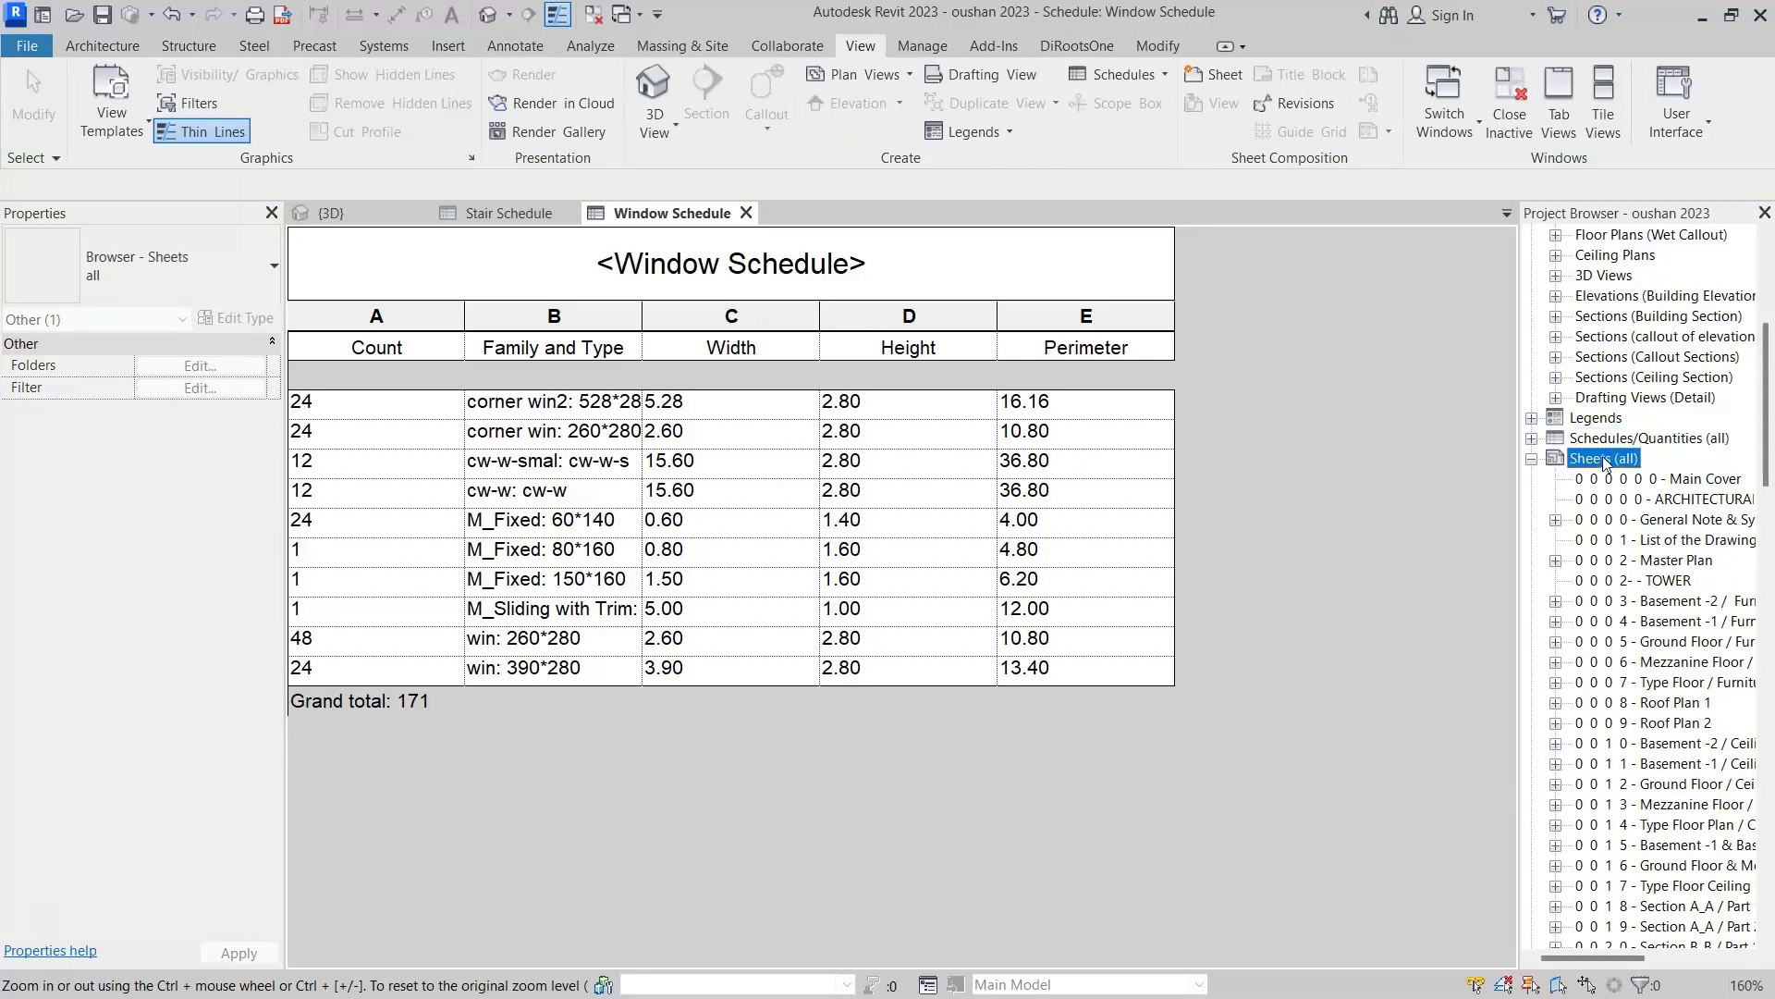
{"action": "right_click", "coordinate": [1603, 458]}
{"action": "left_click", "coordinate": [1583, 472]}
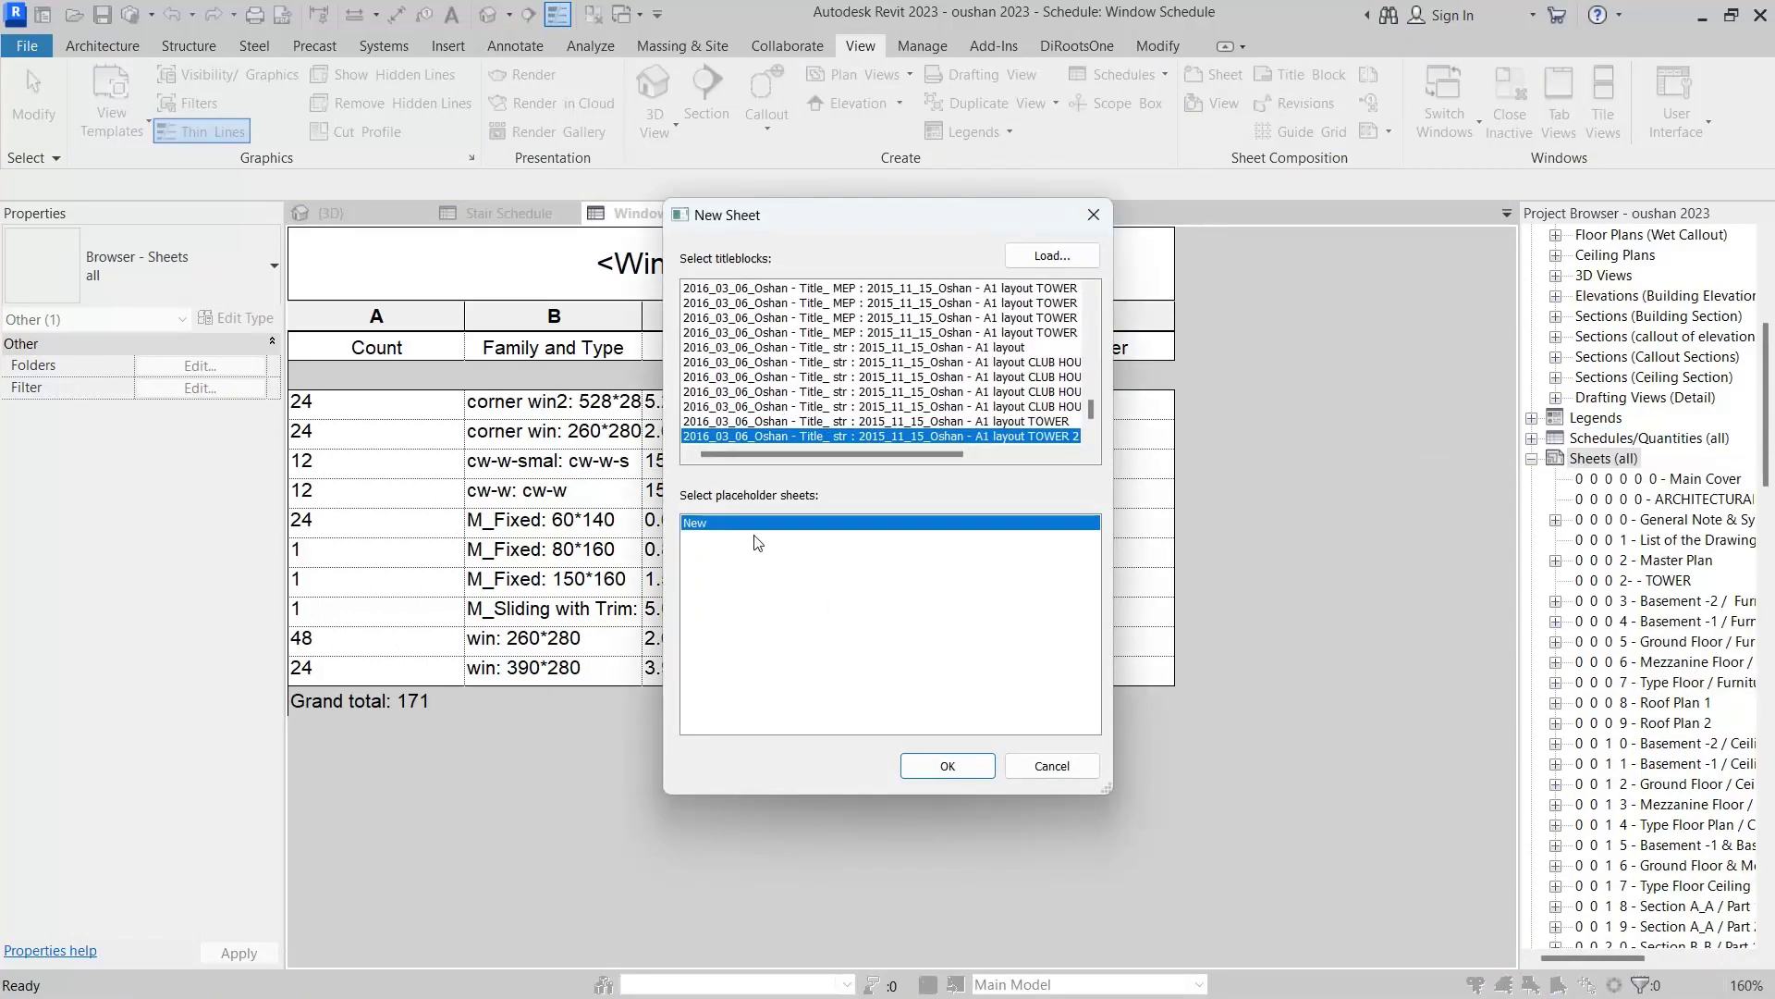
{"action": "left_click_drag", "start_coordinate": [1091, 410], "coordinate": [1094, 274]}
{"action": "left_click", "coordinate": [840, 288]}
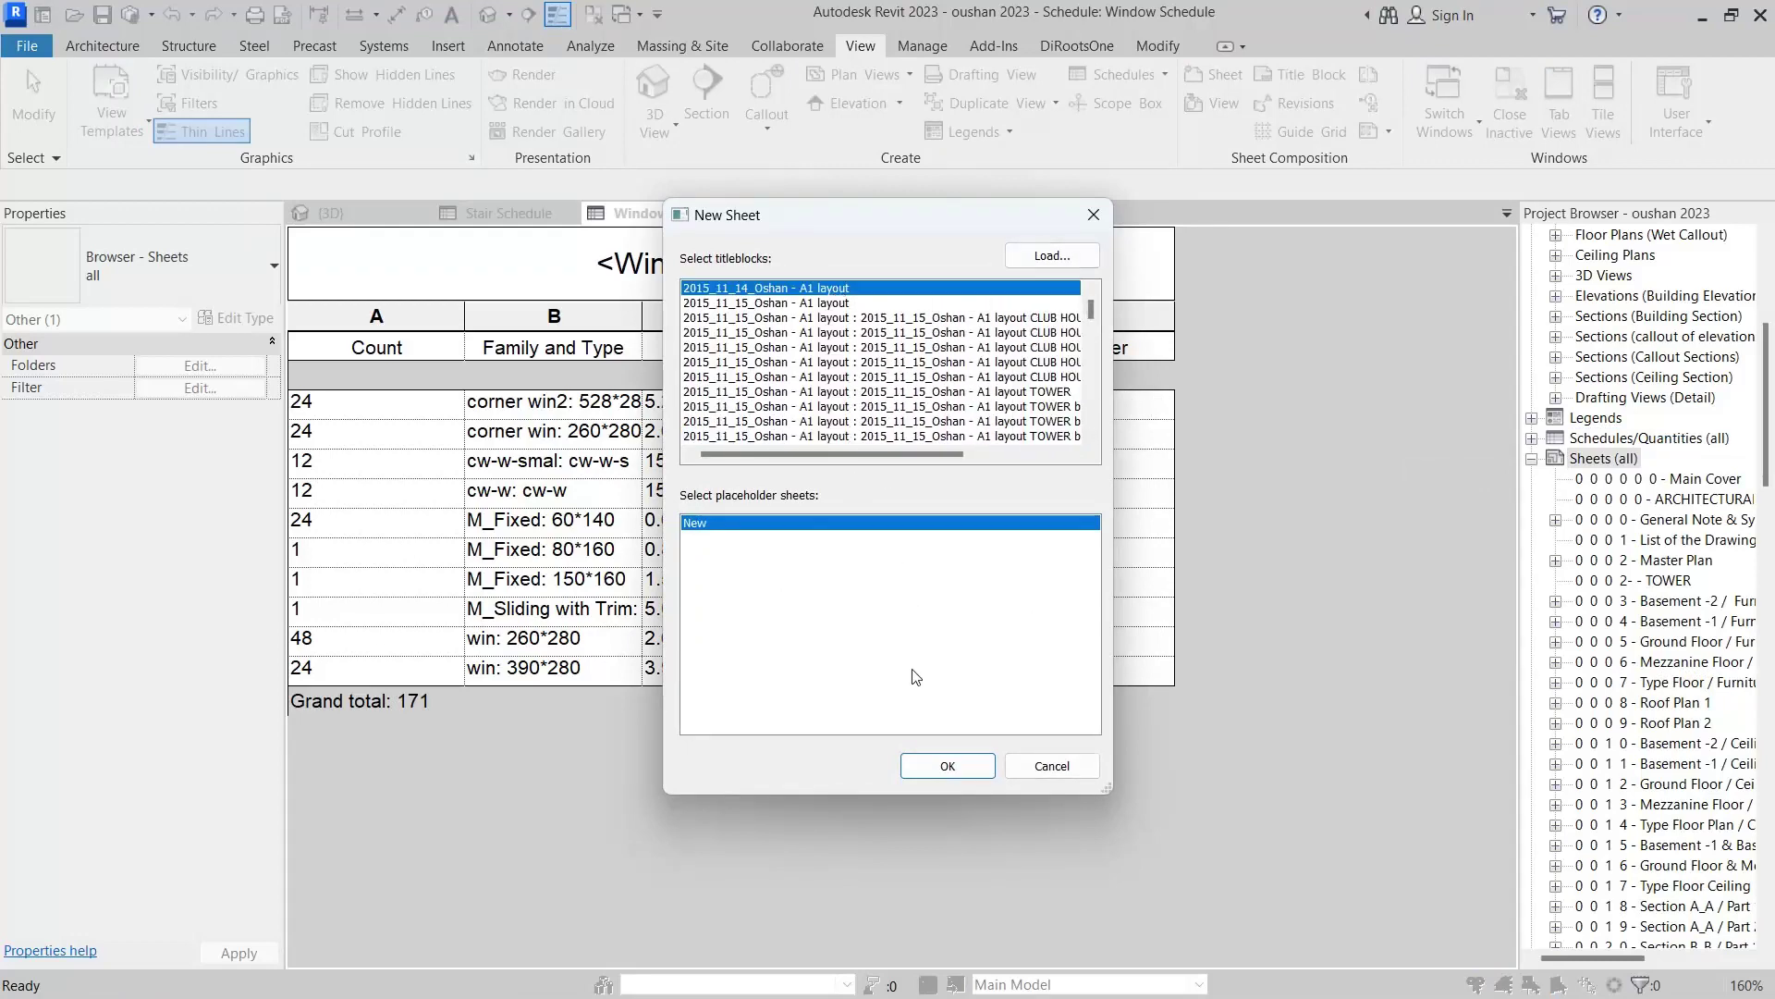
{"action": "left_click", "coordinate": [955, 764]}
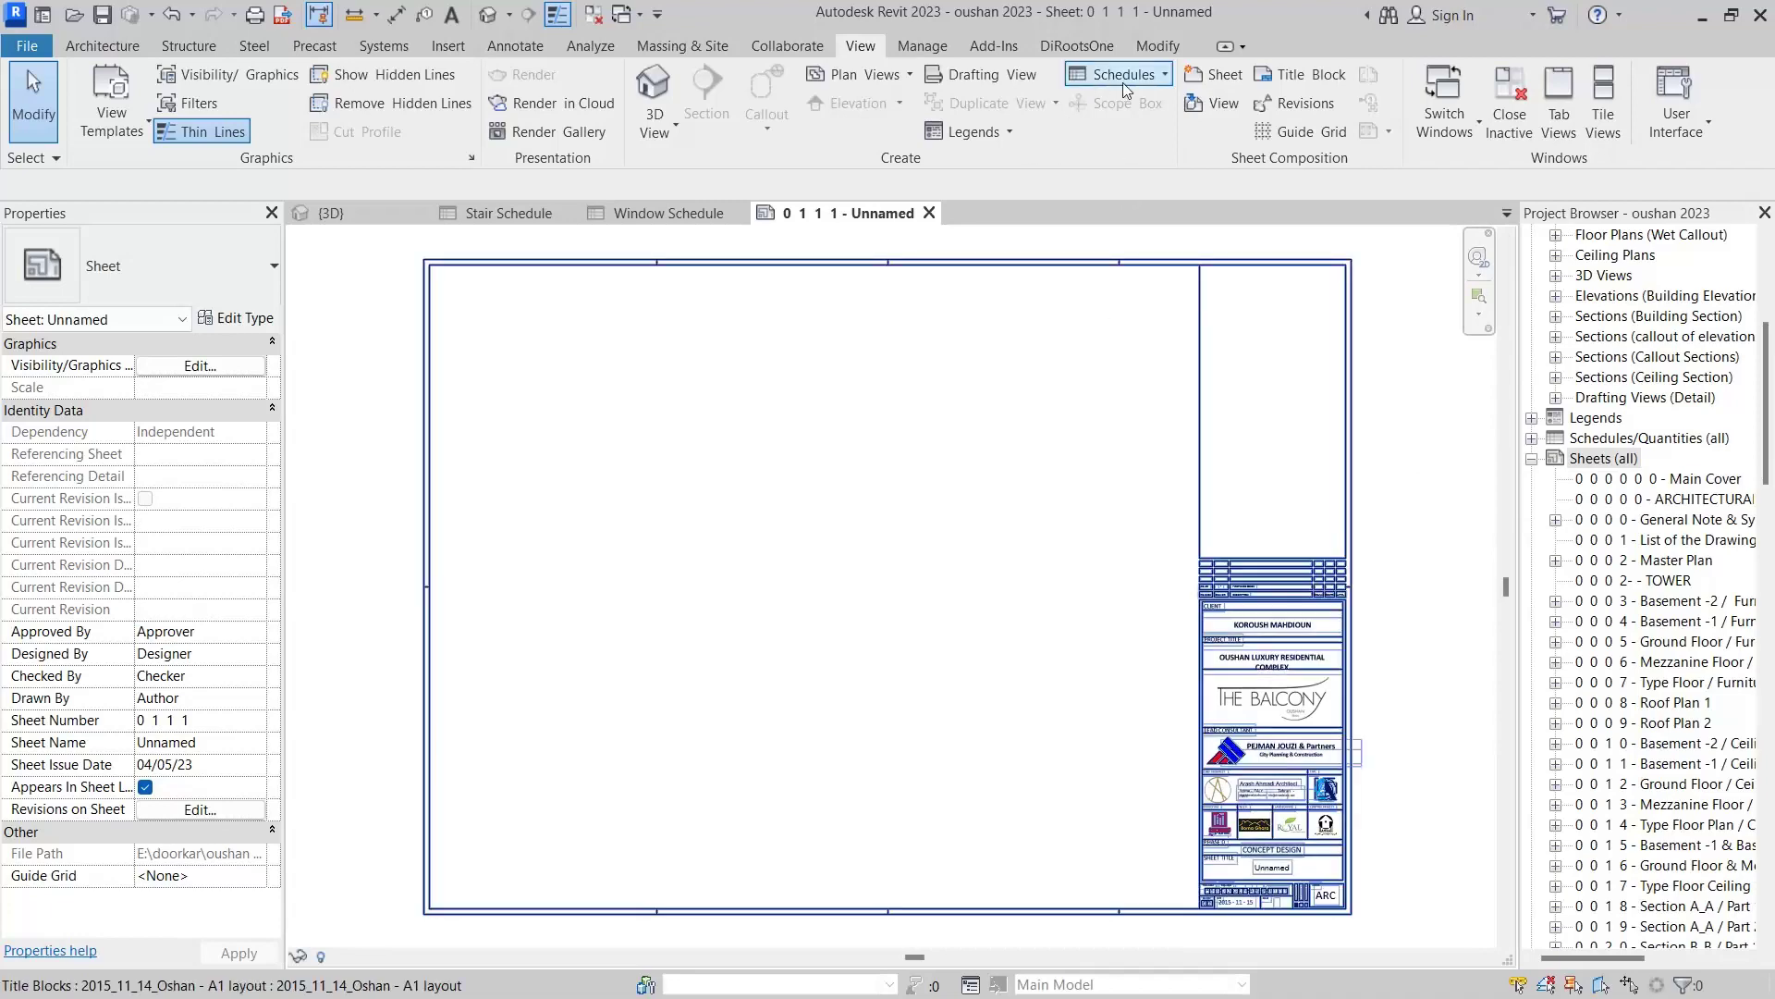
Create a new Sheet List schedule with Sheet Name as its only scheduled field.
{"action": "left_click", "coordinate": [1148, 81]}
{"action": "left_click", "coordinate": [1141, 249]}
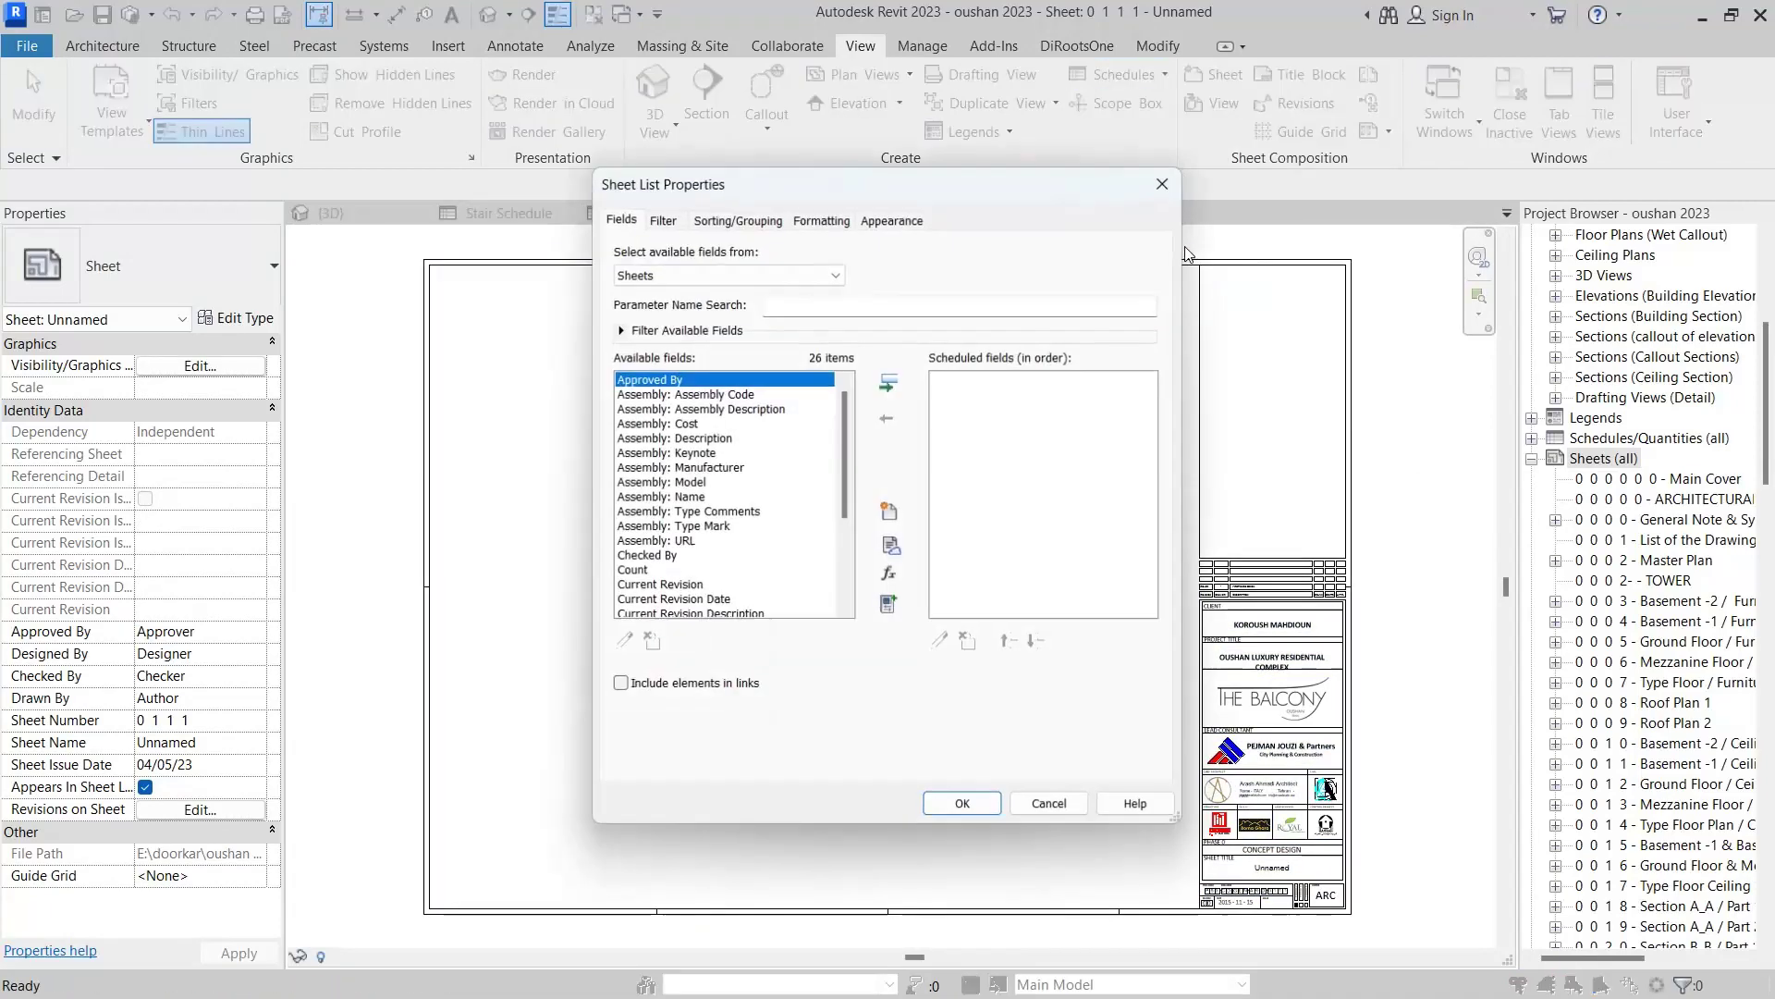
{"action": "left_click", "coordinate": [670, 469]}
{"action": "left_click_drag", "start_coordinate": [842, 449], "coordinate": [853, 541]}
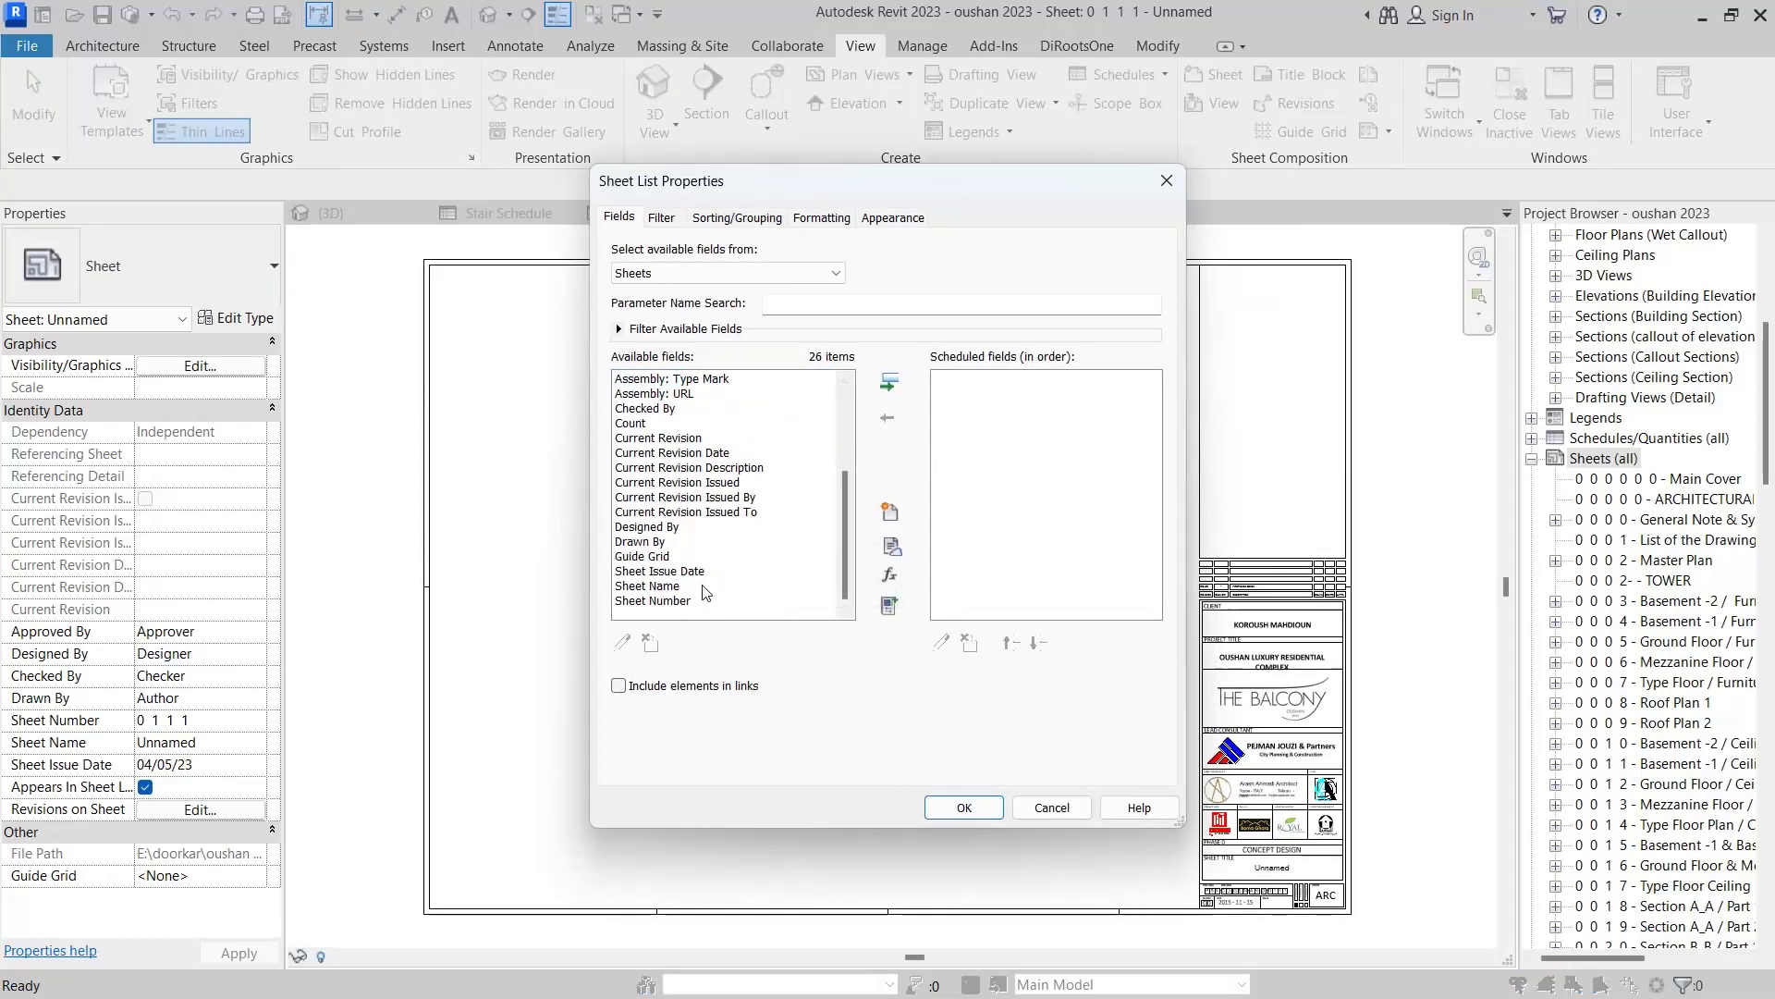
{"action": "double_click", "coordinate": [655, 587]}
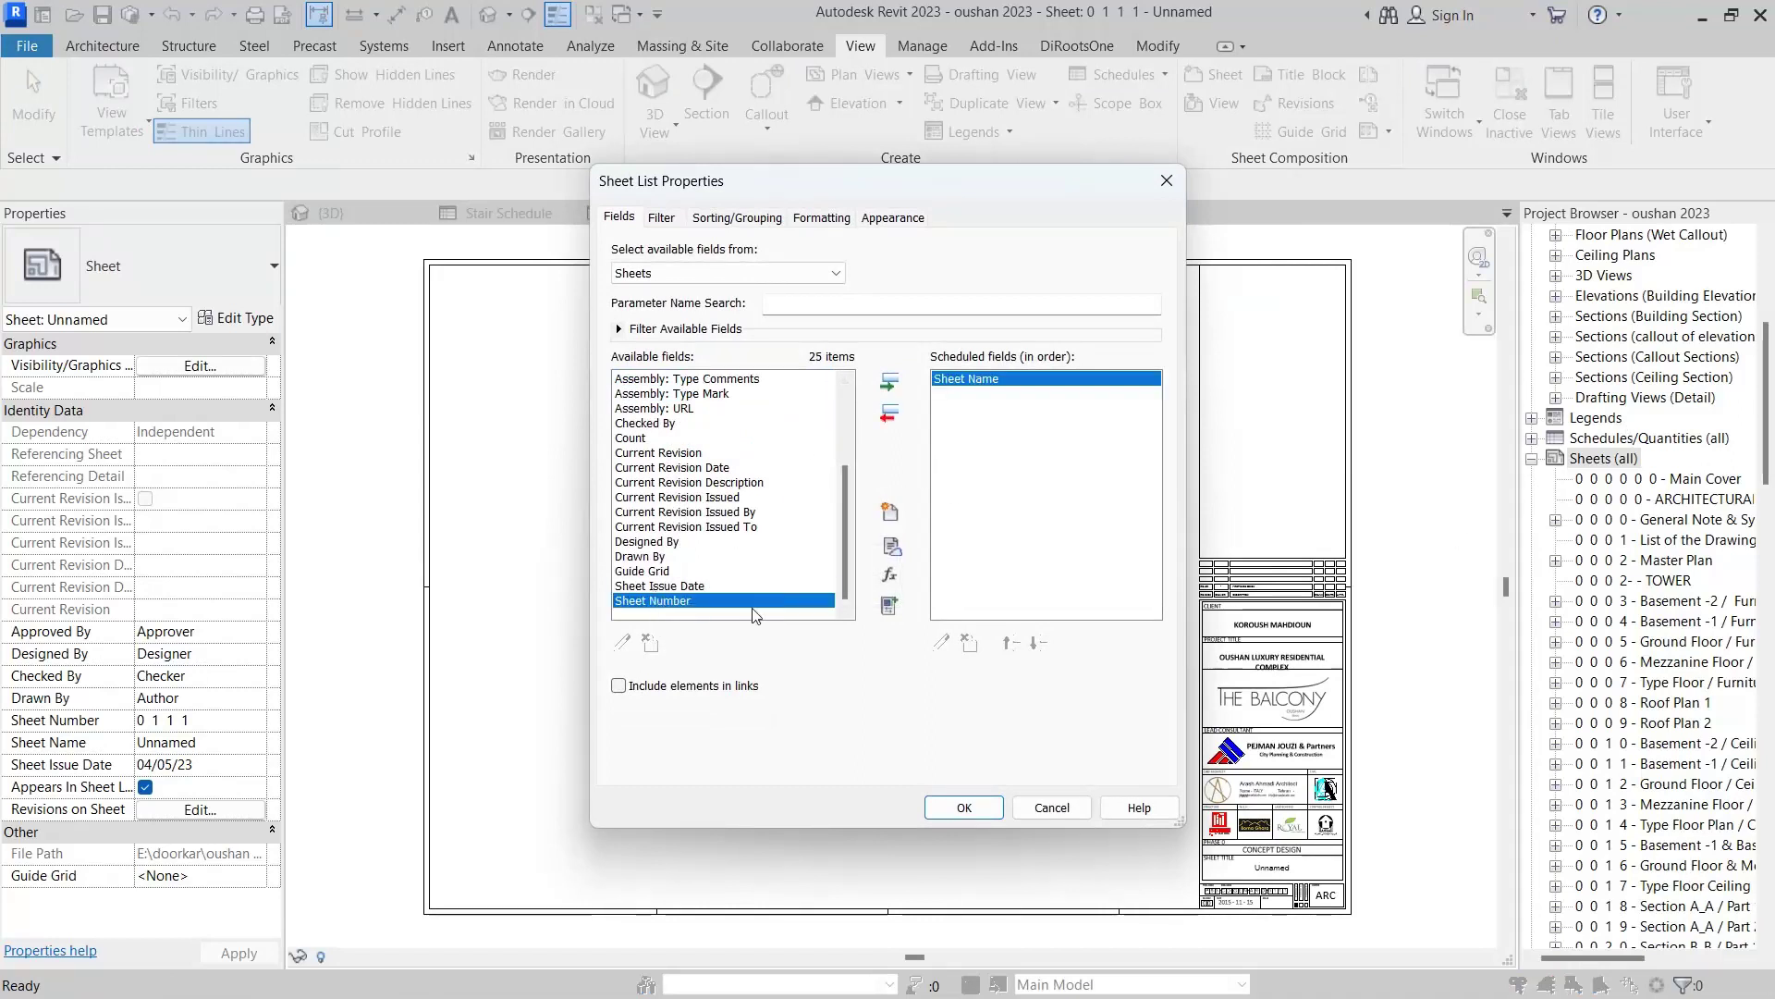
{"action": "left_click", "coordinate": [987, 812]}
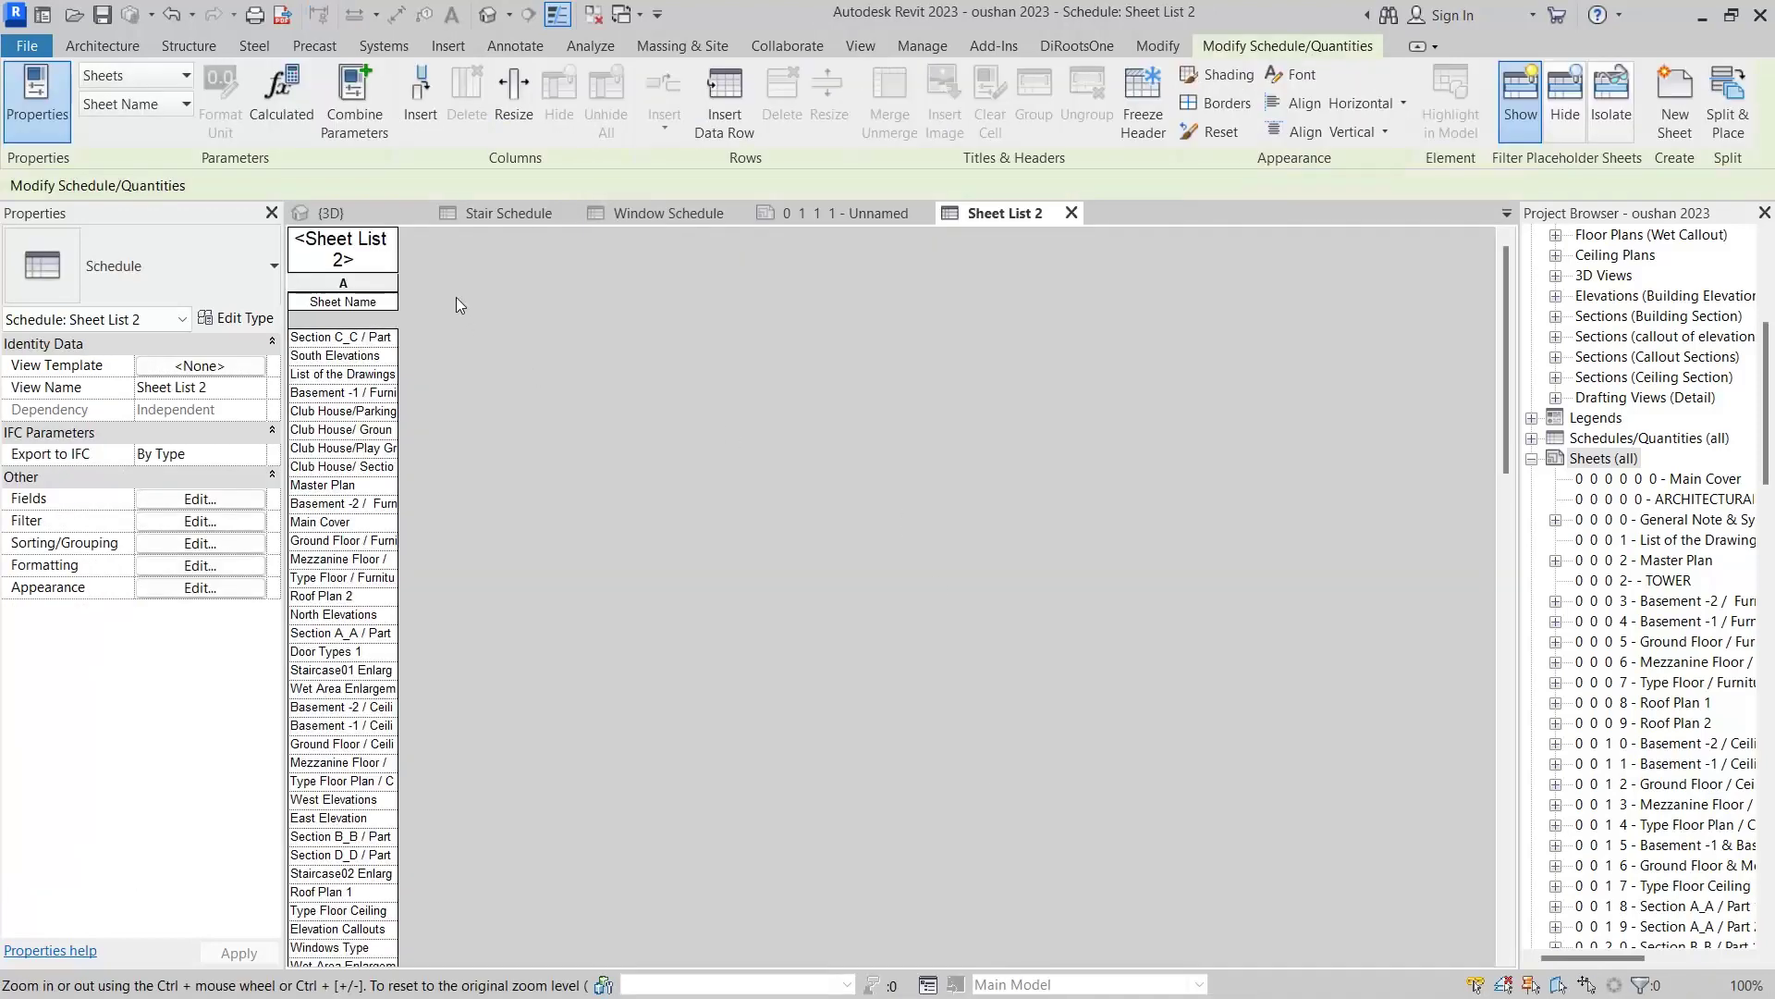
Widen the Sheet Name column in Sheet List 2.
{"action": "left_click_drag", "start_coordinate": [395, 290], "coordinate": [516, 290]}
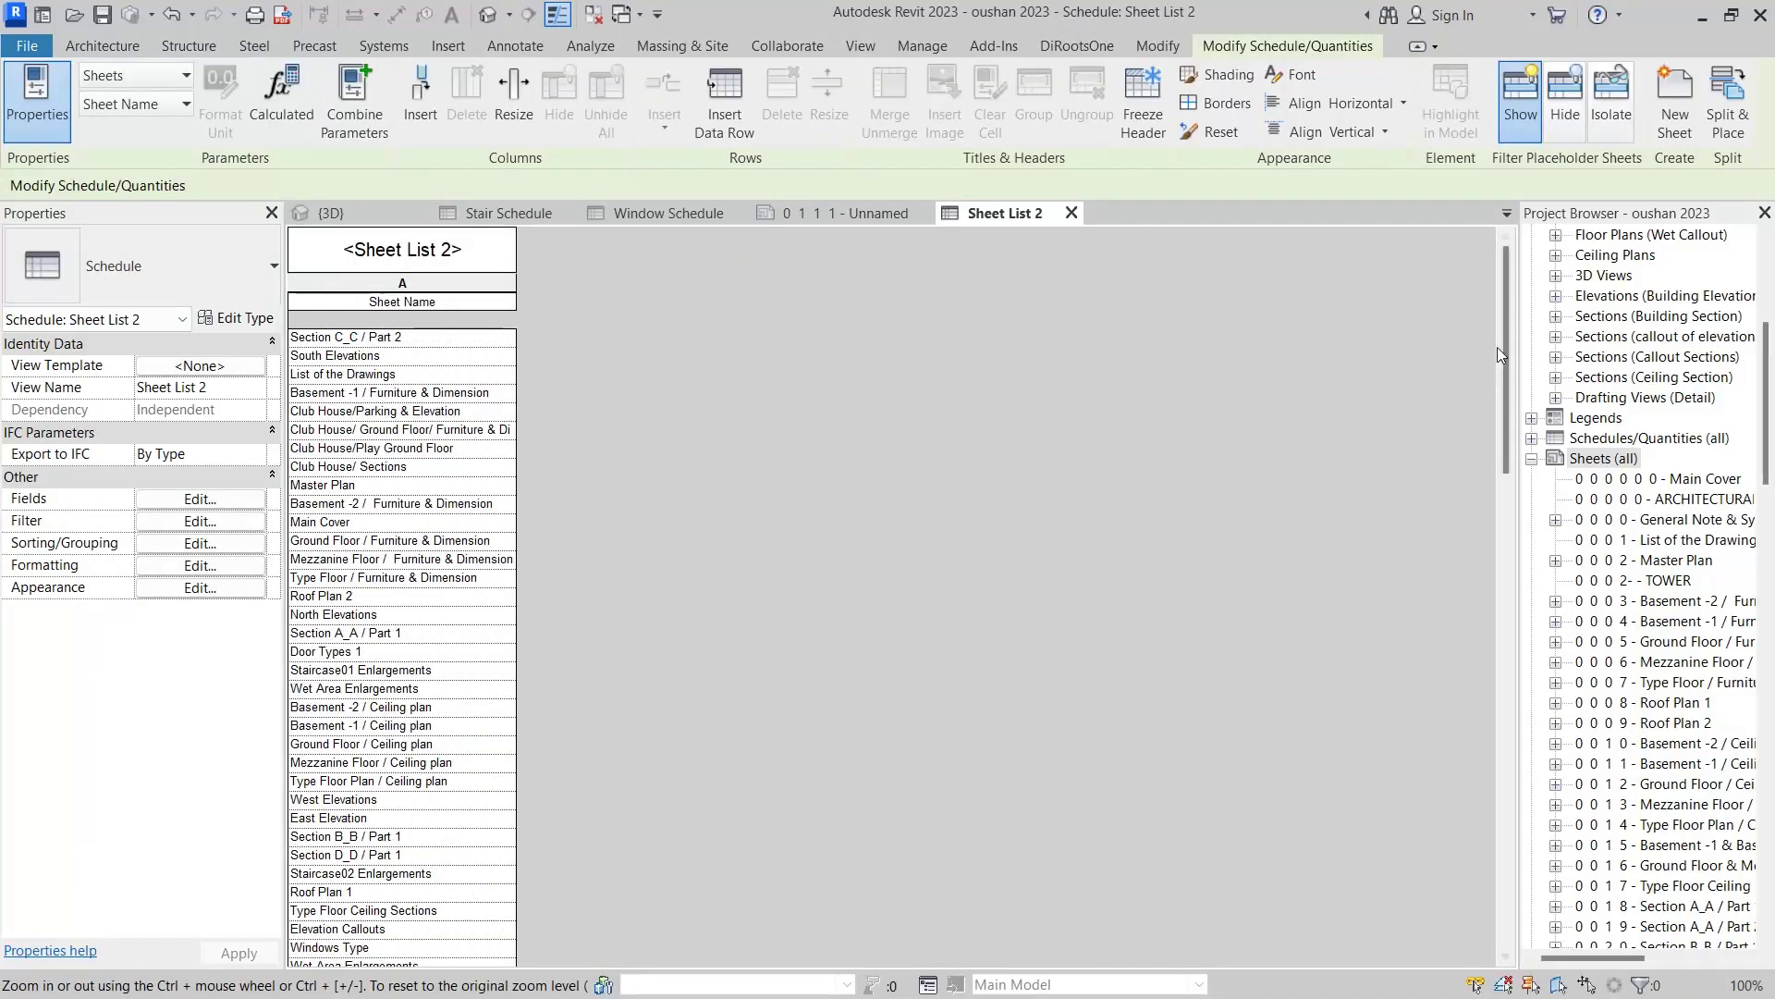
{"action": "left_click", "coordinate": [1509, 619]}
{"action": "left_click_drag", "start_coordinate": [1509, 620], "coordinate": [1507, 858]}
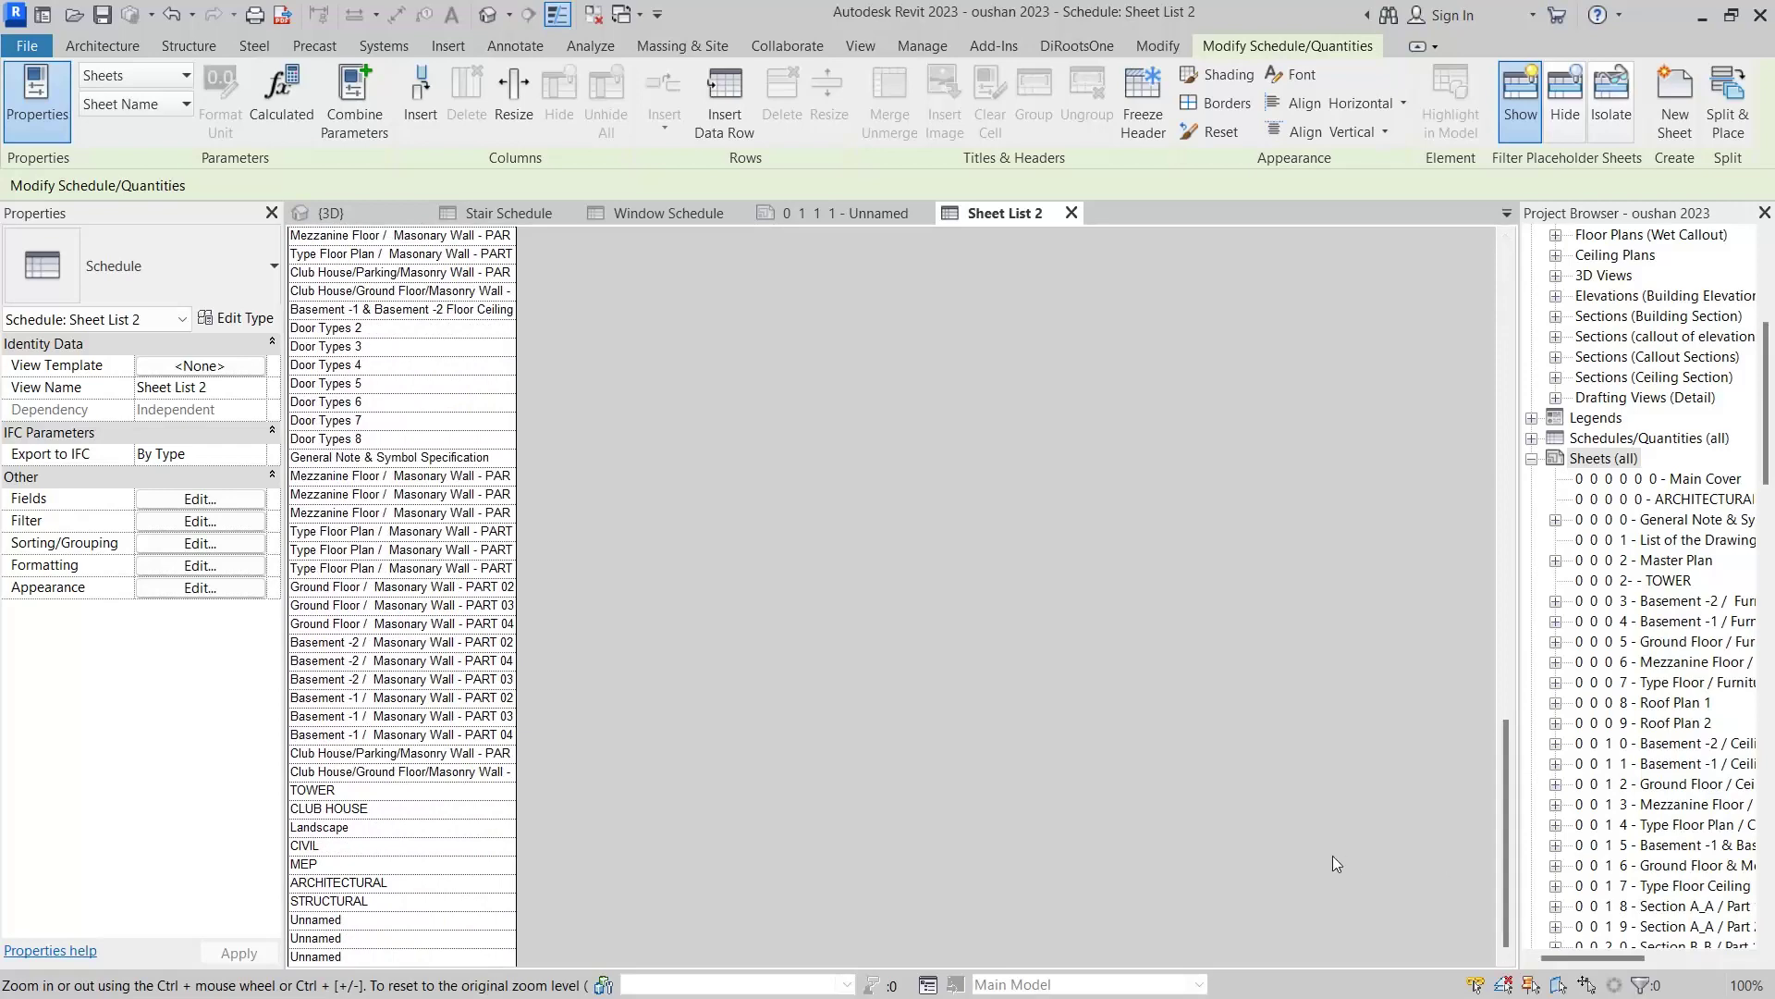
Insert new Unnamed placeholder data rows at the end of Sheet List 2.
{"action": "right_click", "coordinate": [1603, 463]}
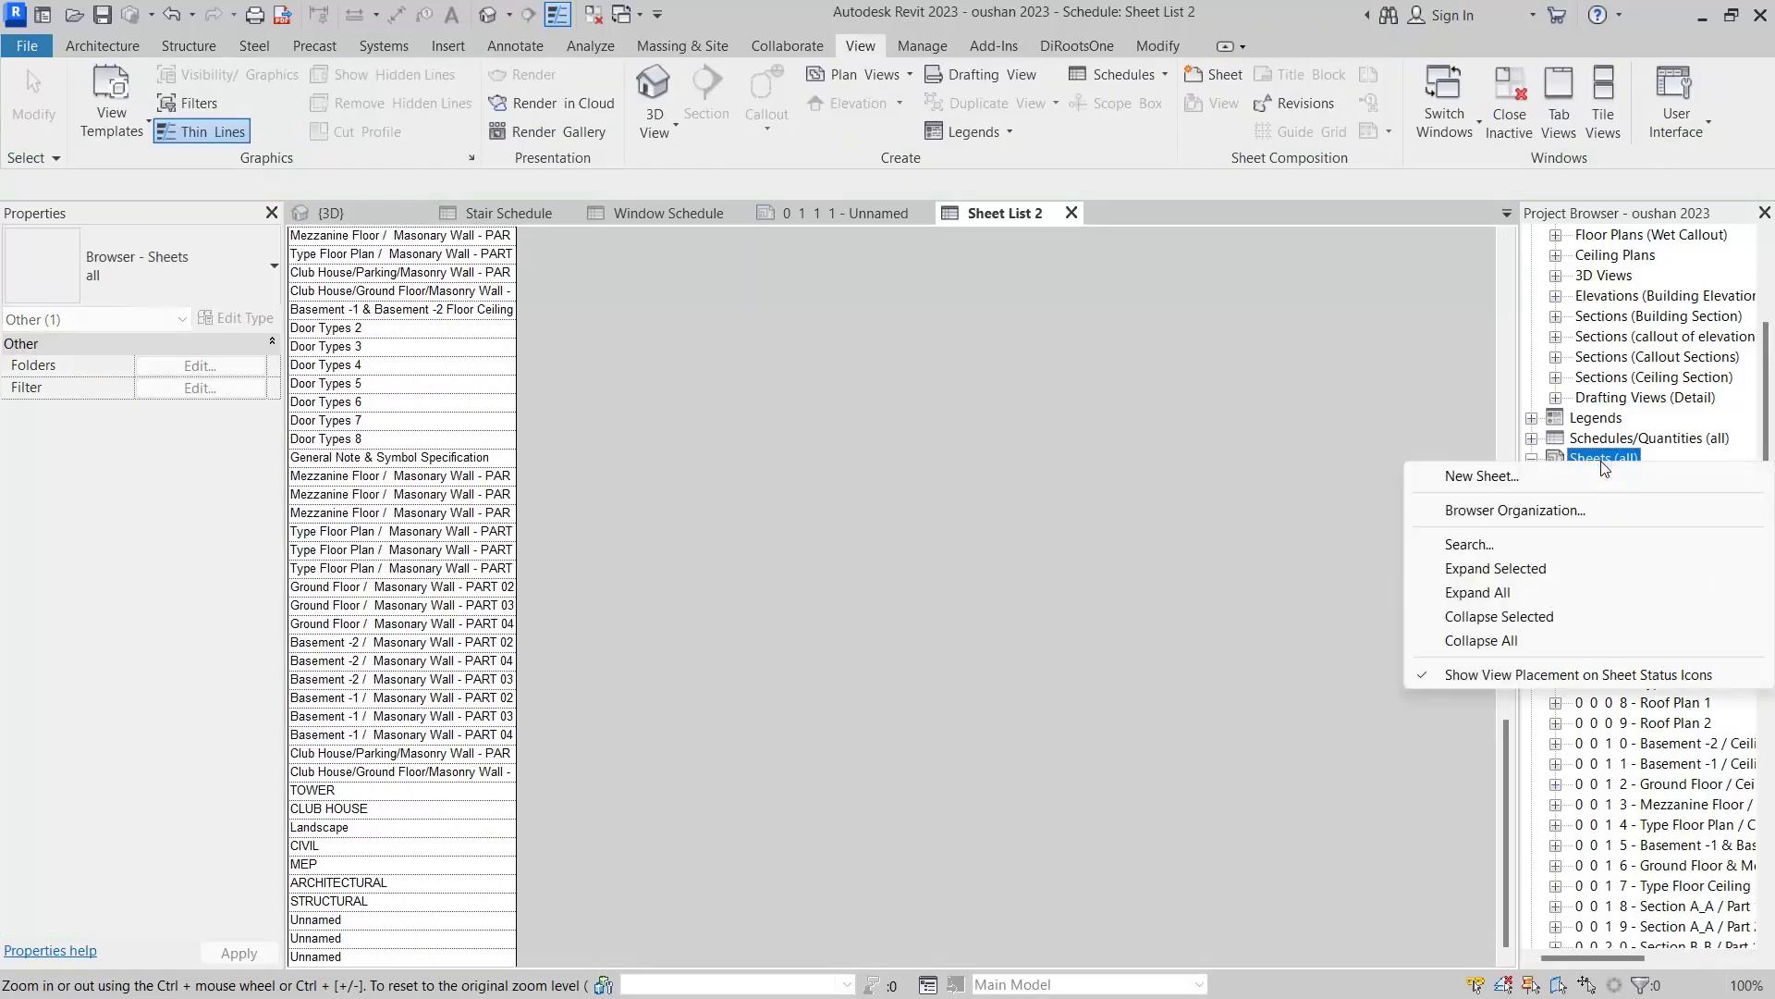
{"action": "left_click", "coordinate": [814, 382]}
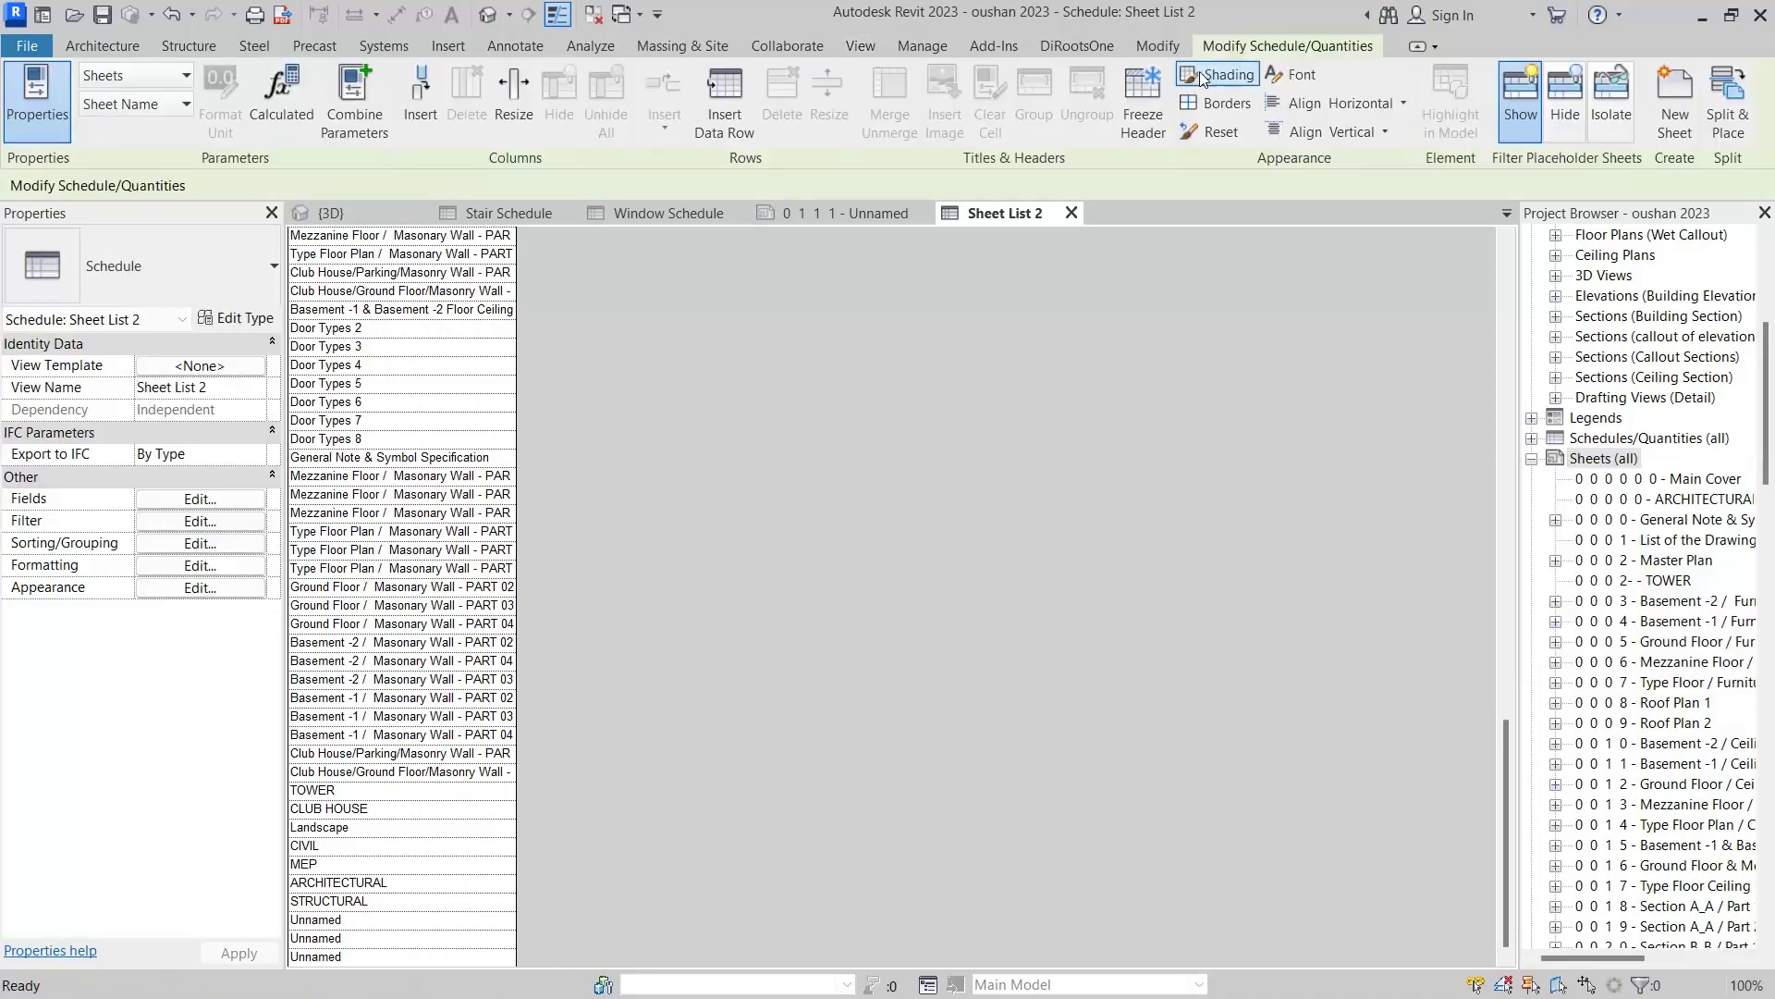
{"action": "left_click", "coordinate": [725, 121]}
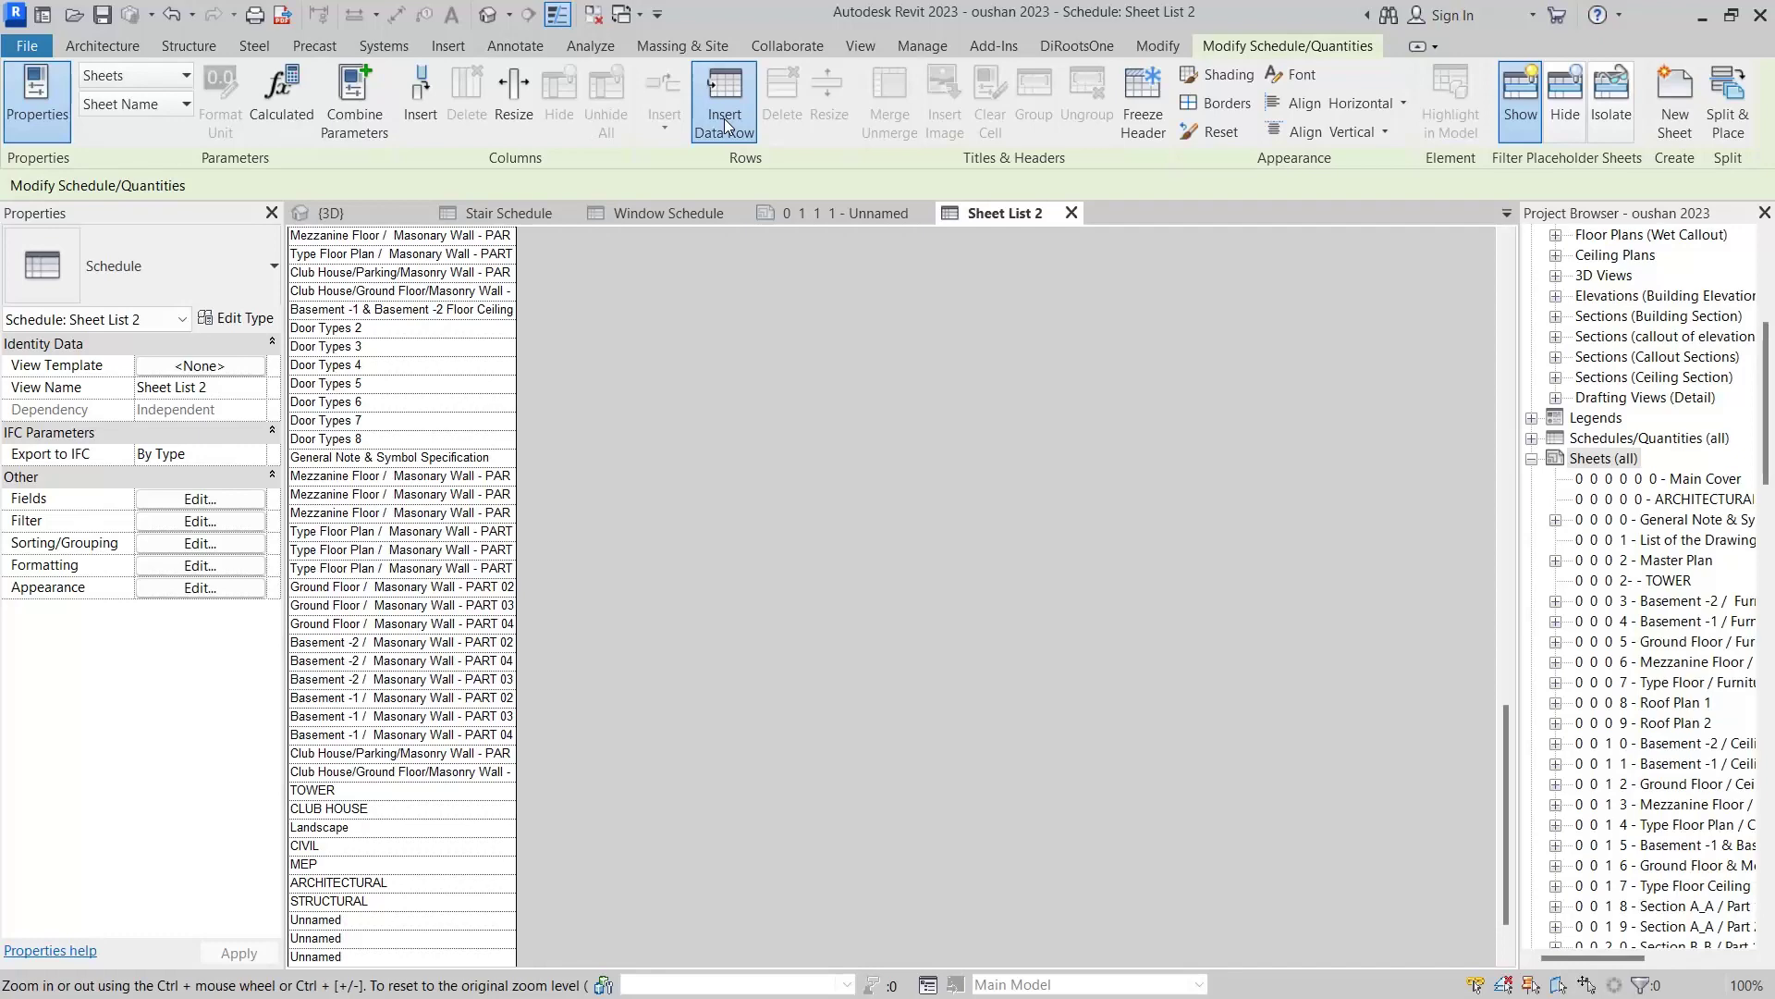
{"action": "scroll", "coordinate": [832, 638], "scroll_direction": "down", "scroll_amount": 1}
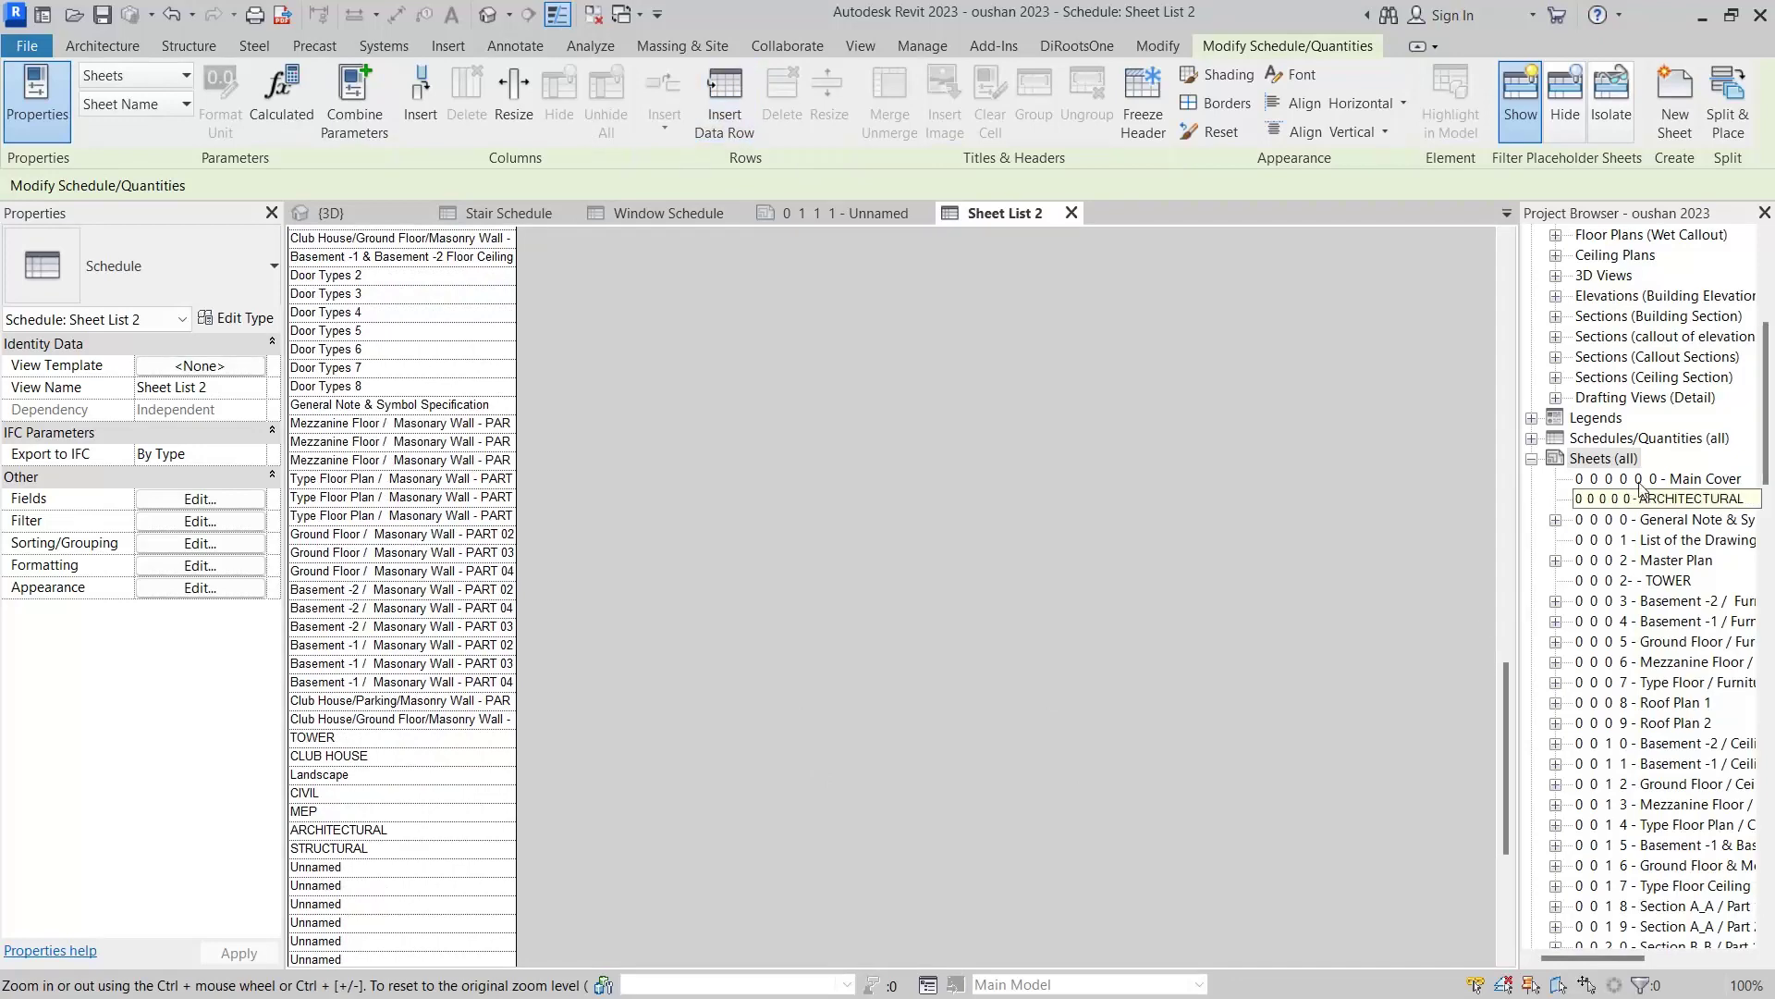
{"action": "right_click", "coordinate": [1607, 460]}
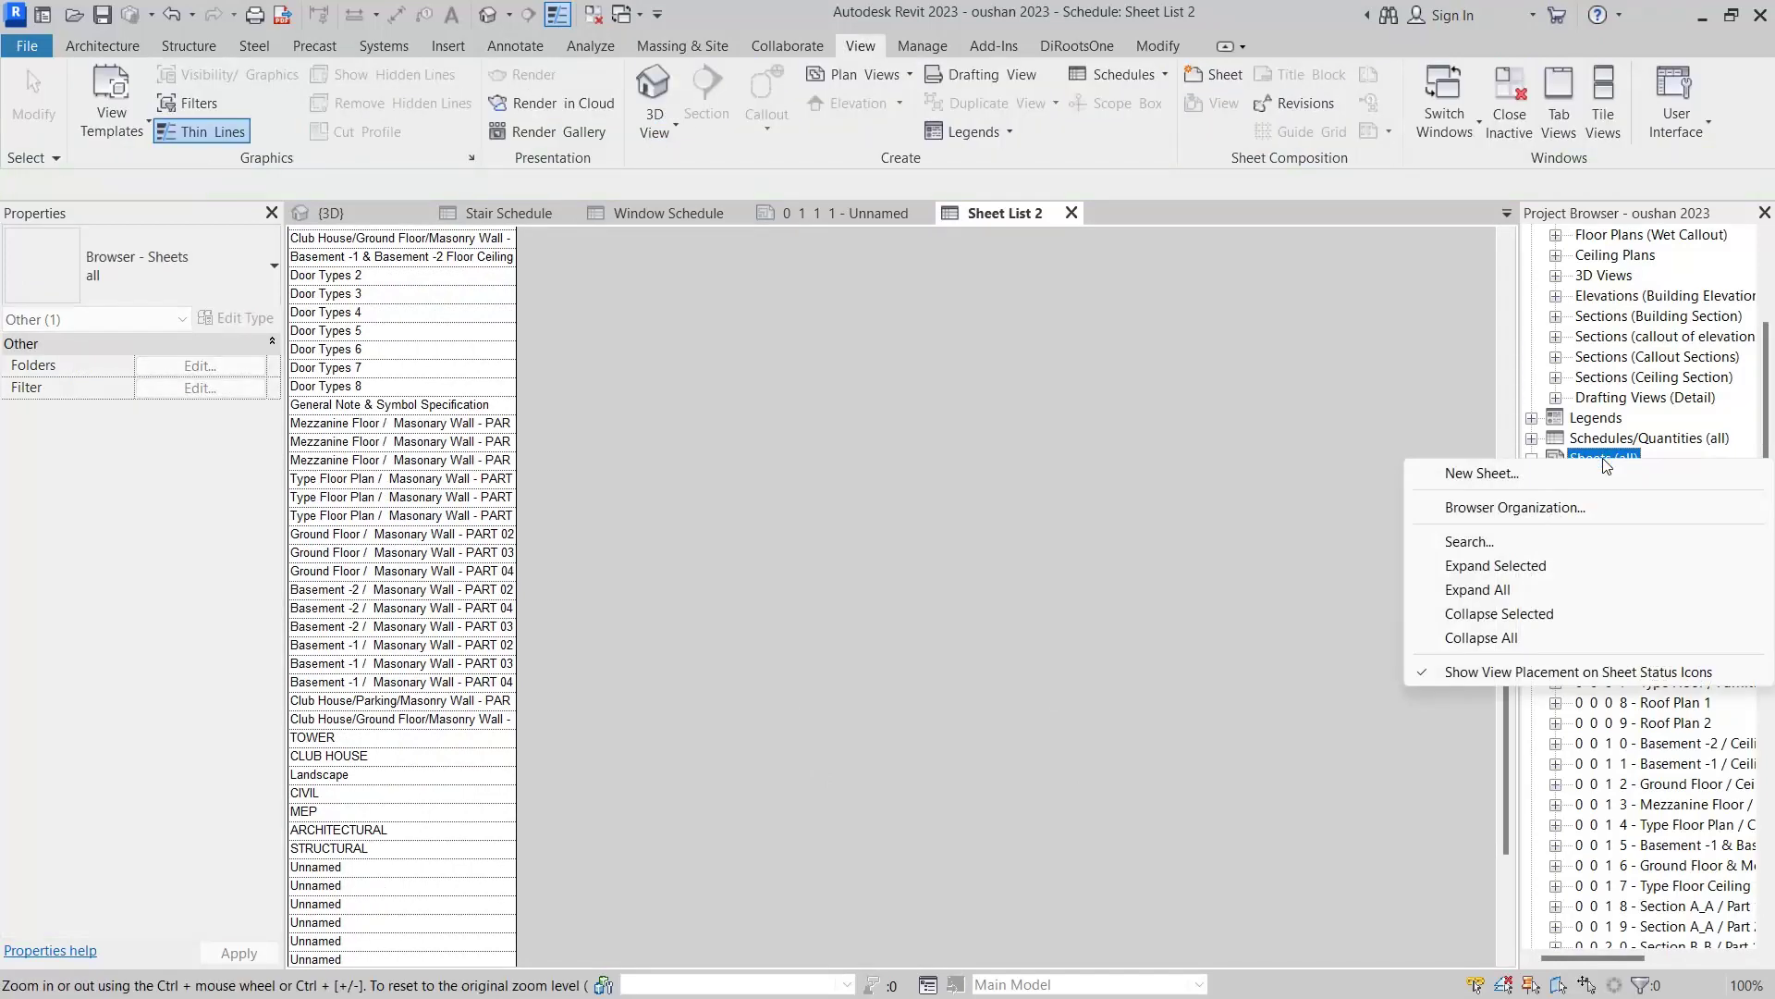
{"action": "left_click", "coordinate": [1244, 442]}
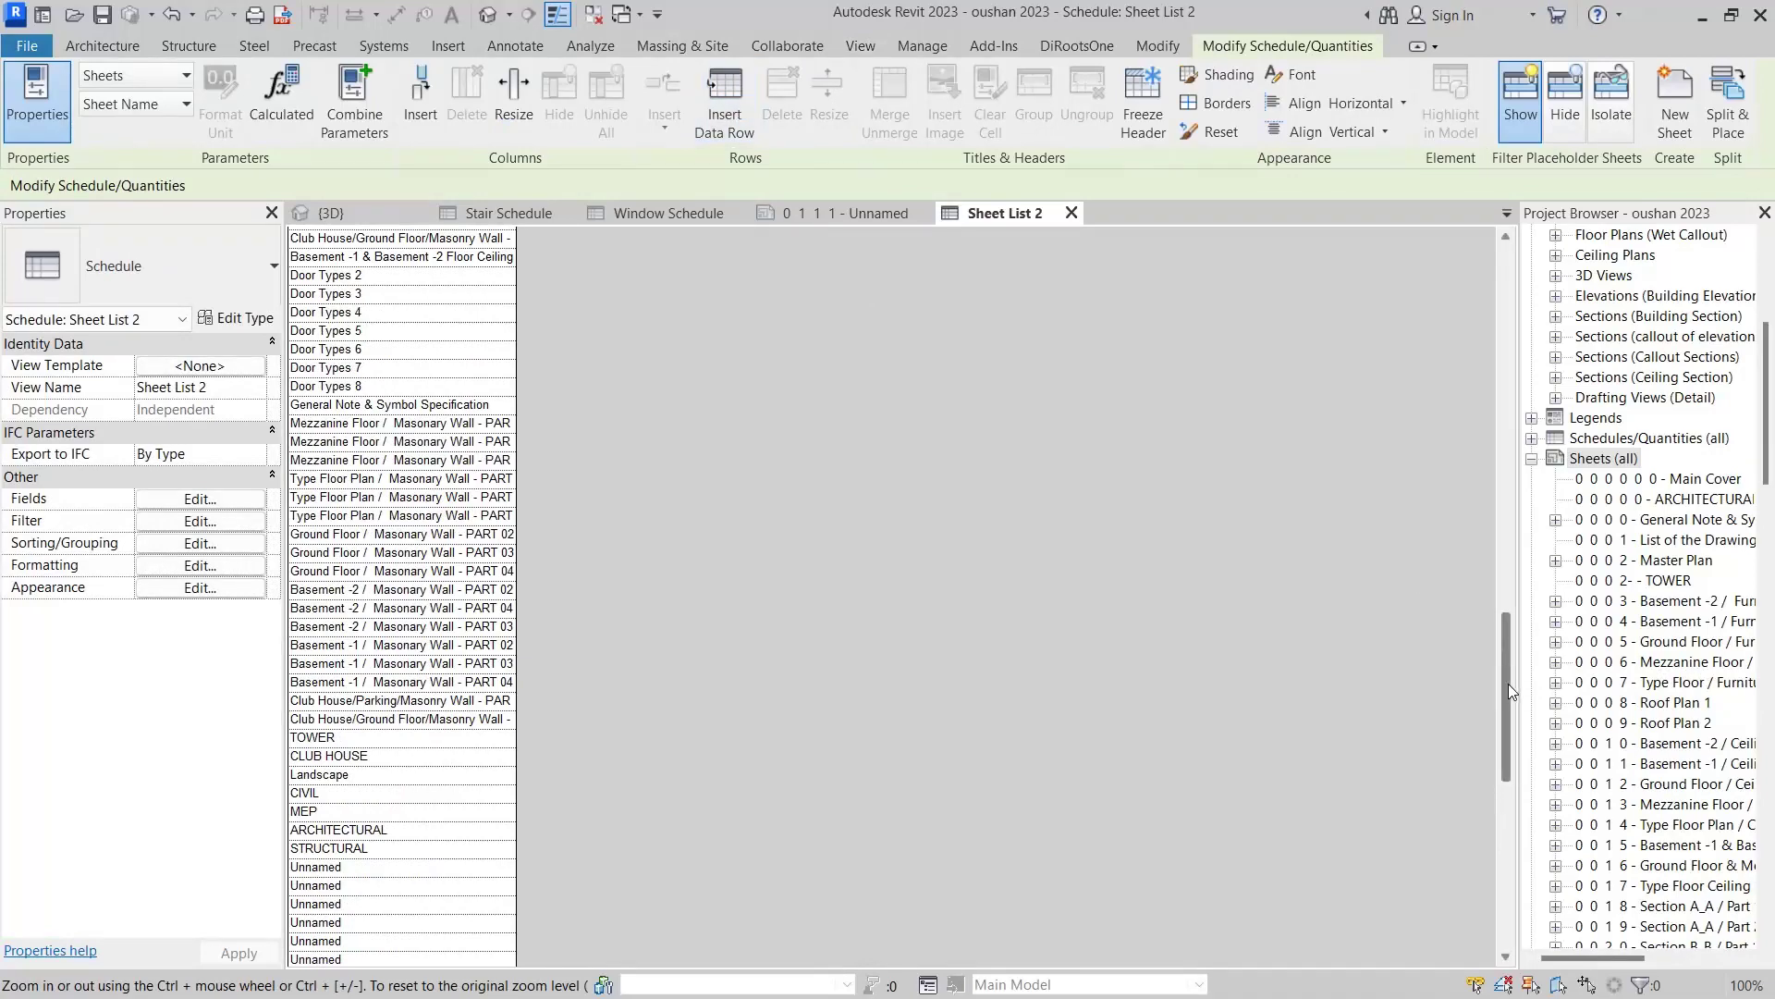
{"action": "left_click_drag", "start_coordinate": [1509, 689], "coordinate": [1516, 649]}
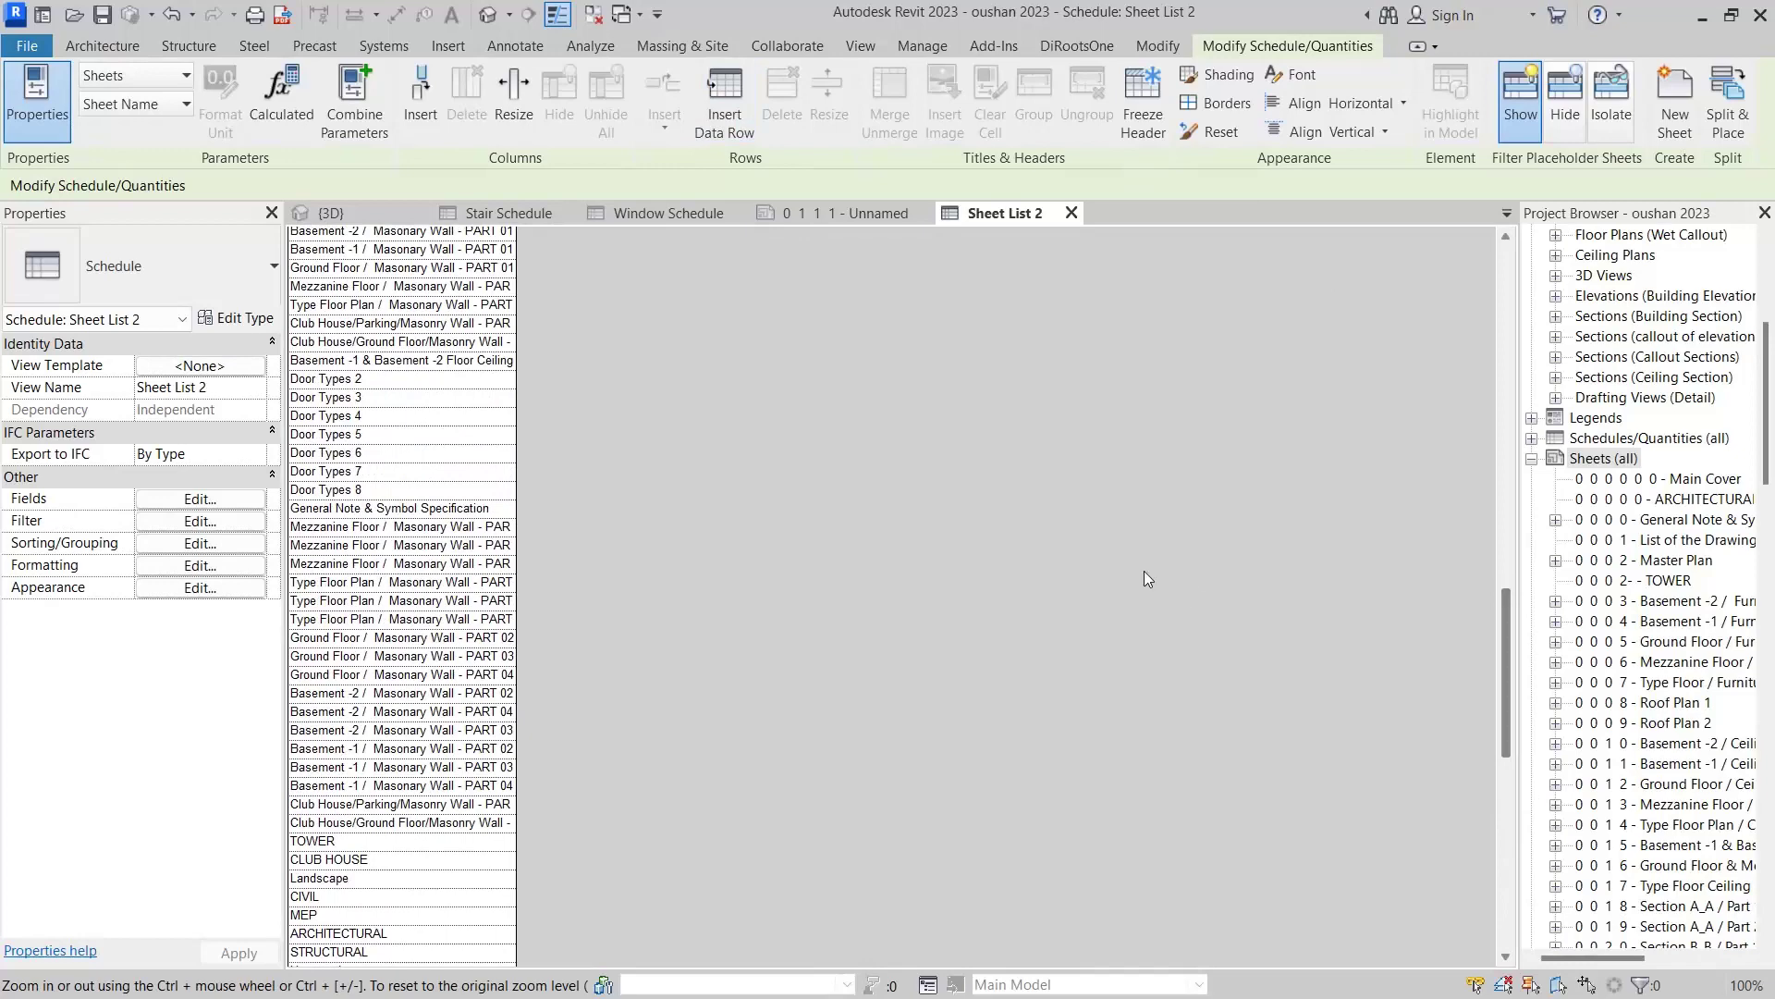
Create sheets from all Unnamed placeholders through 0 1 1 45 using the 2015_11_14_Oshan - A1 layout titleblock.
{"action": "left_click", "coordinate": [1675, 93]}
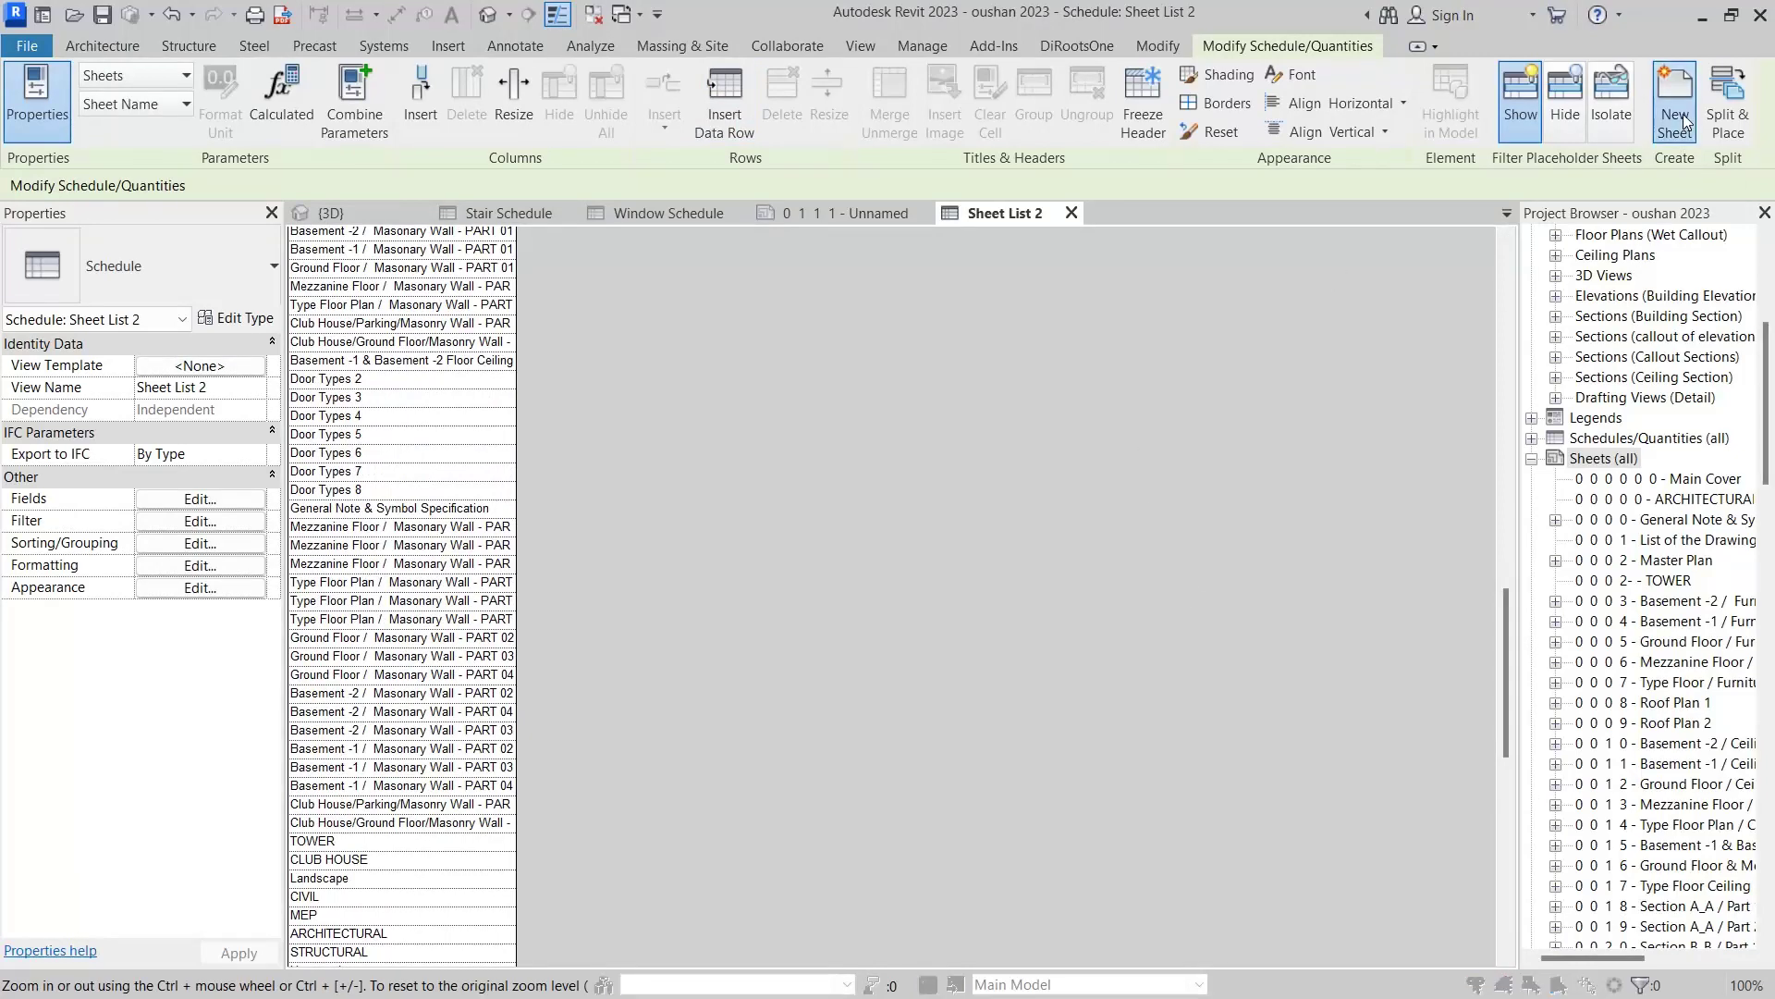
{"action": "mouse_move", "coordinate": [1083, 549]}
{"action": "left_mouse_down"}
{"action": "mouse_move", "coordinate": [1095, 730]}
{"action": "mouse_move", "coordinate": [1102, 560]}
{"action": "left_mouse_up"}
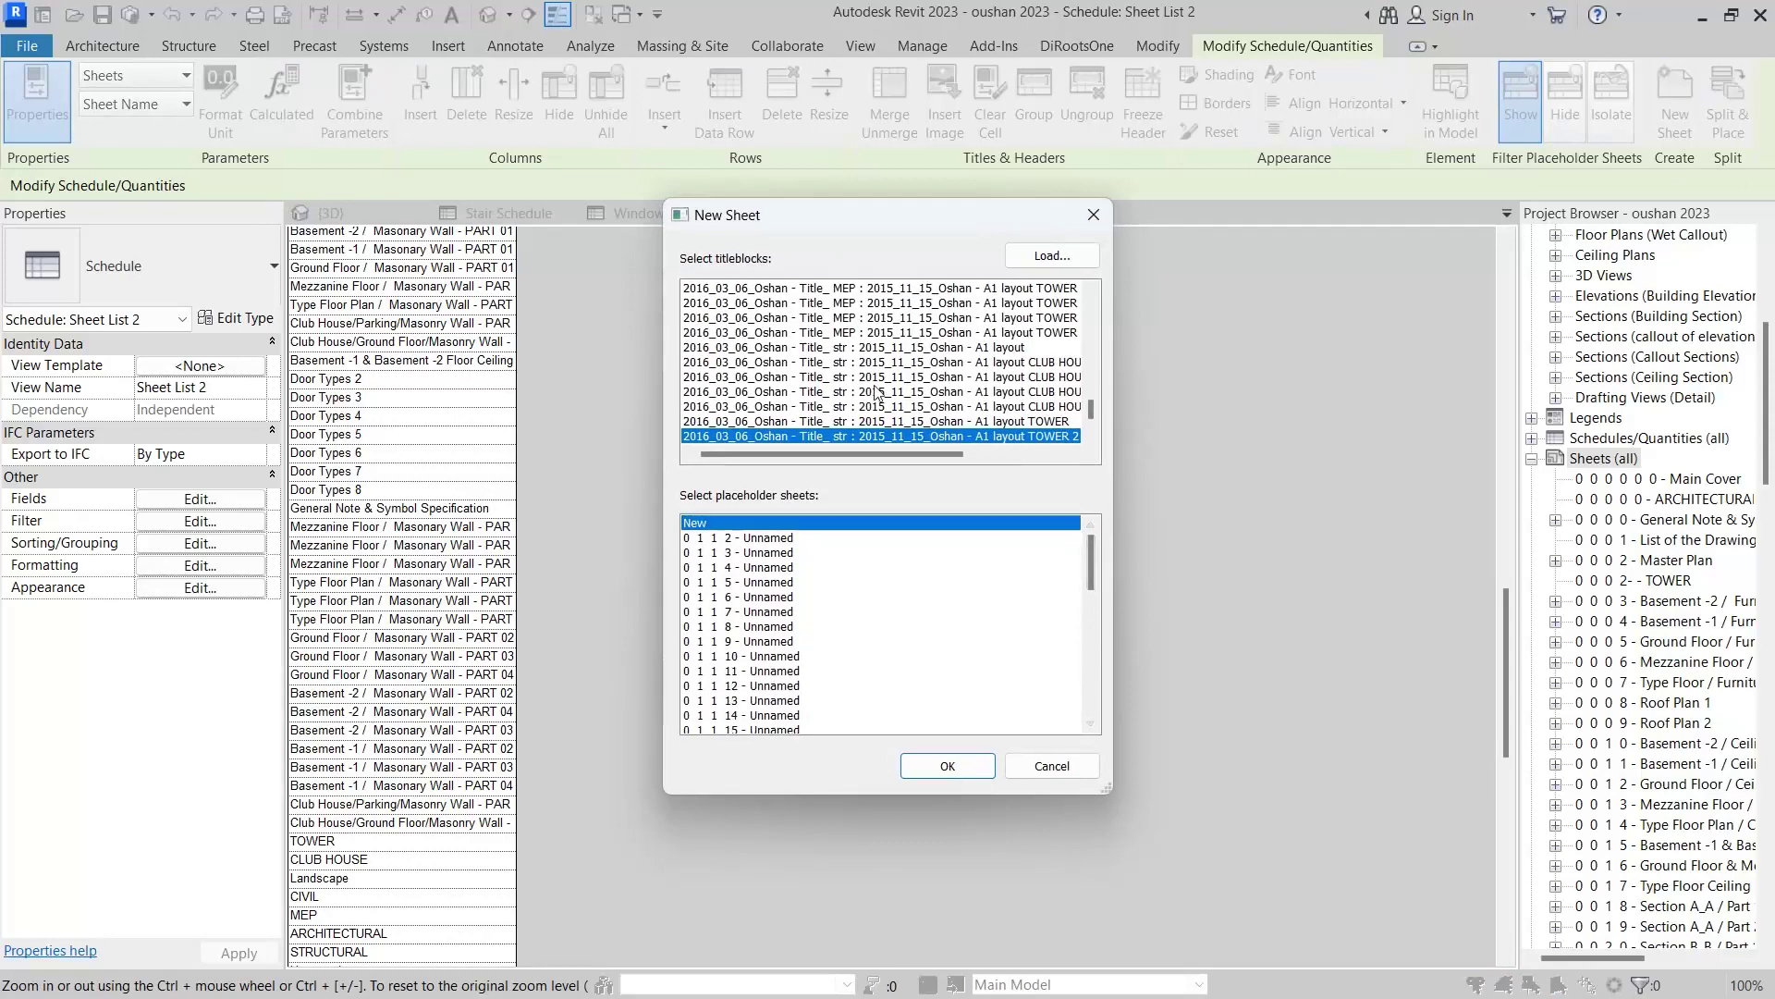
{"action": "left_click_drag", "start_coordinate": [1093, 413], "coordinate": [1099, 294]}
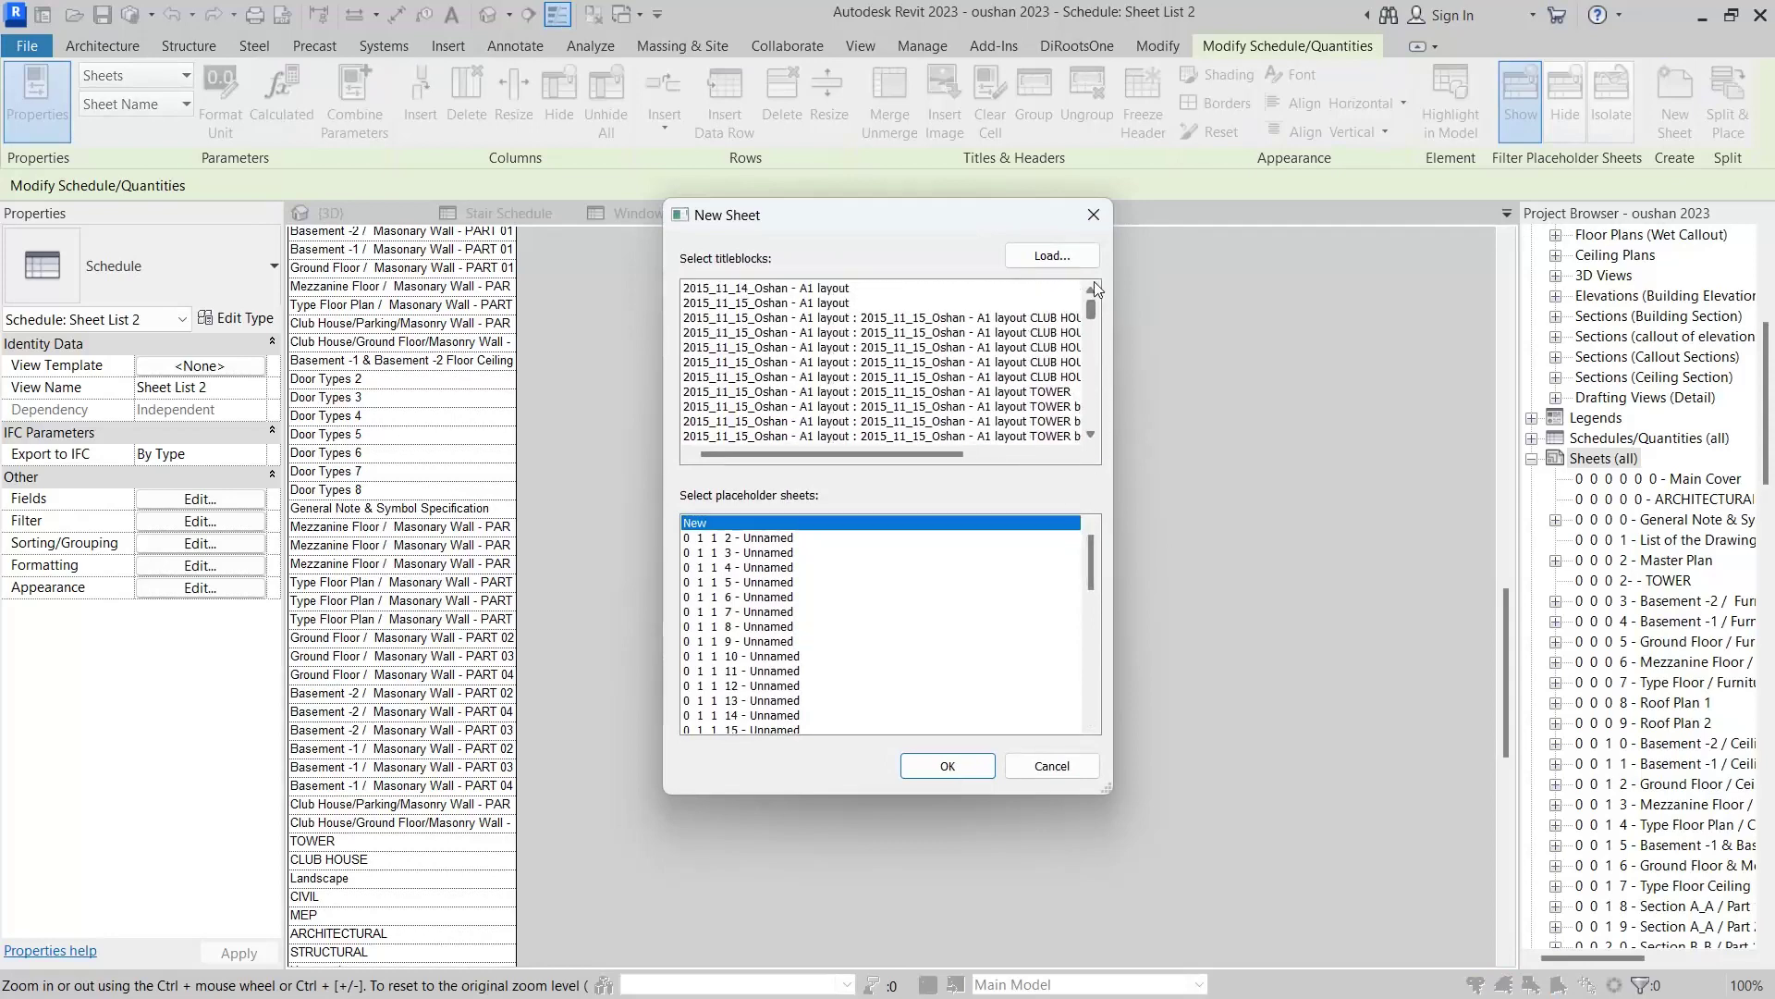
{"action": "left_click", "coordinate": [783, 288]}
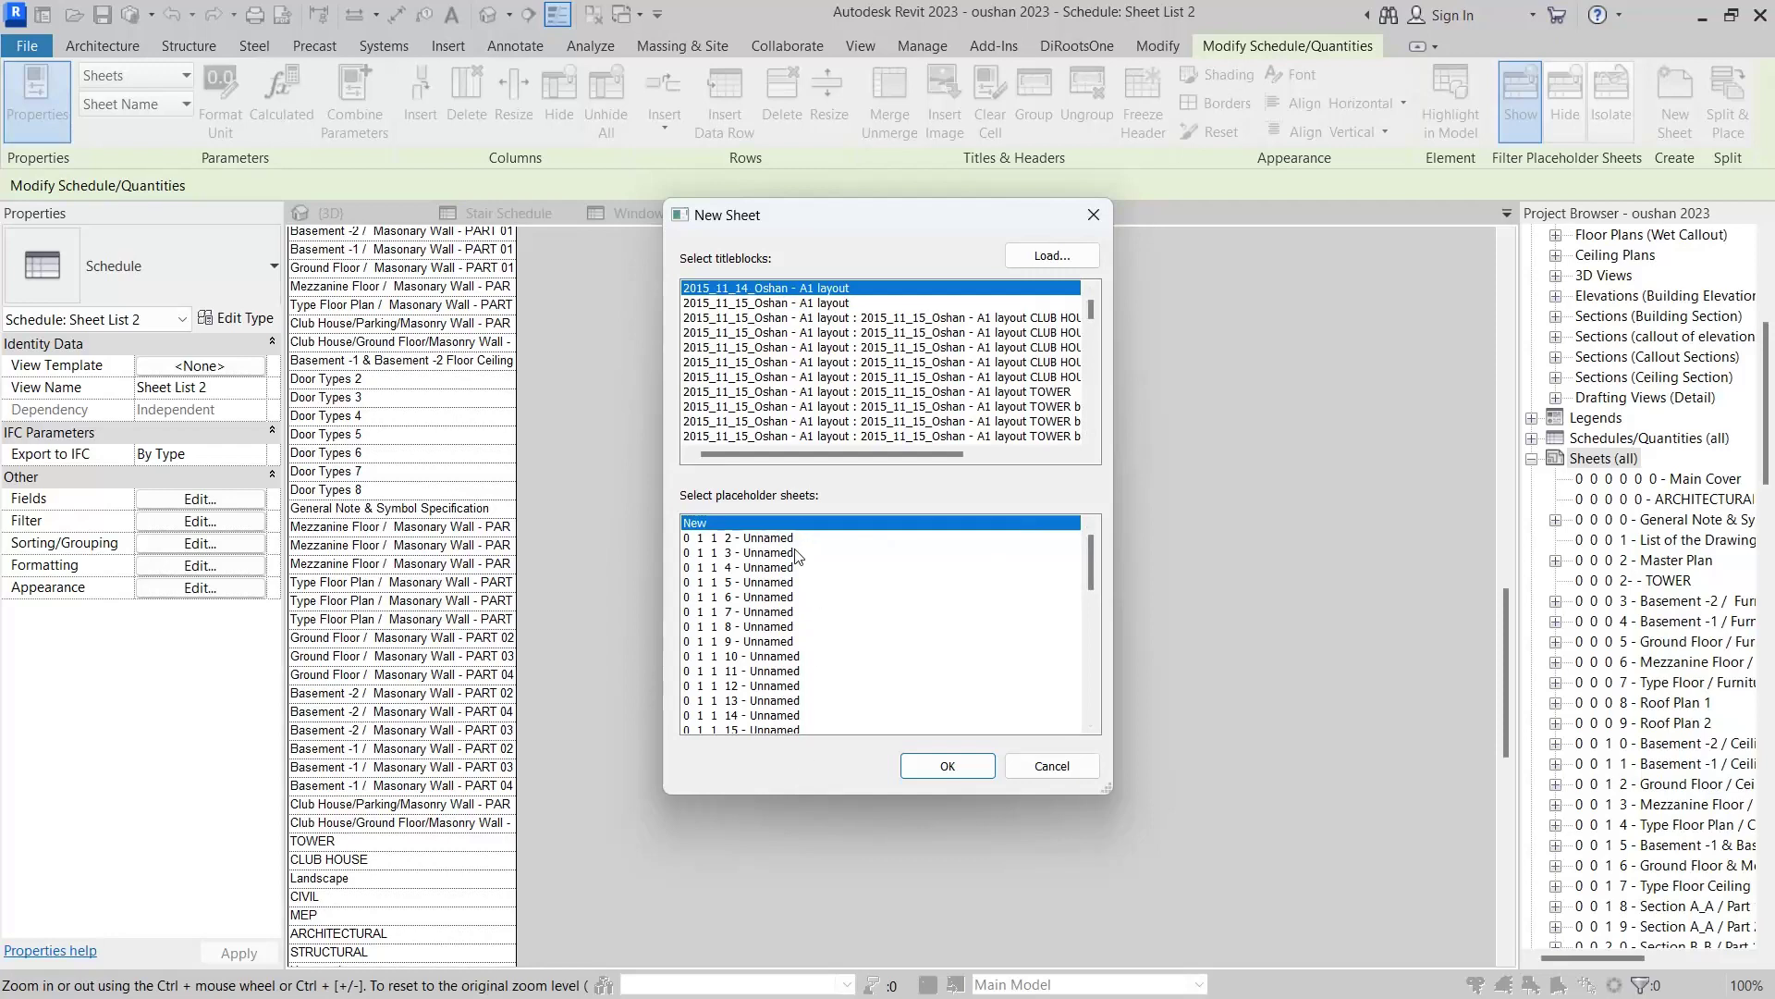
{"action": "left_click_drag", "start_coordinate": [797, 555], "coordinate": [823, 839]}
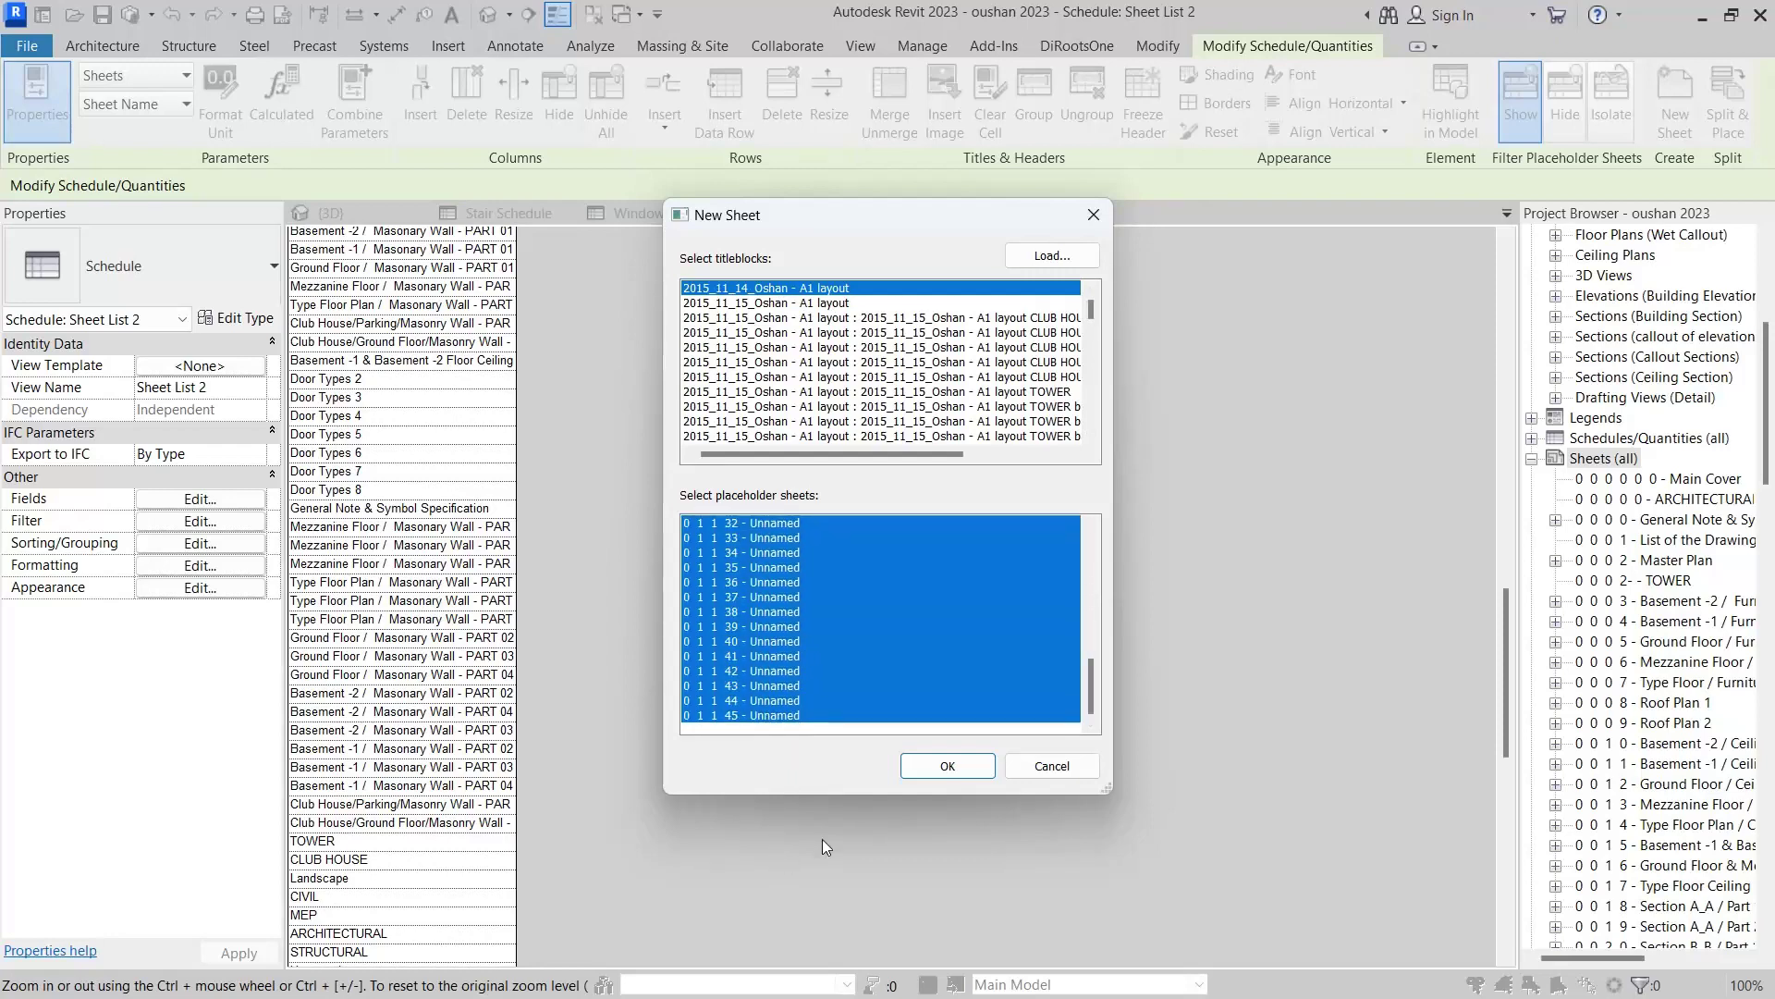
{"action": "left_click", "coordinate": [947, 766]}
{"action": "left_click_drag", "start_coordinate": [1766, 369], "coordinate": [1768, 592]}
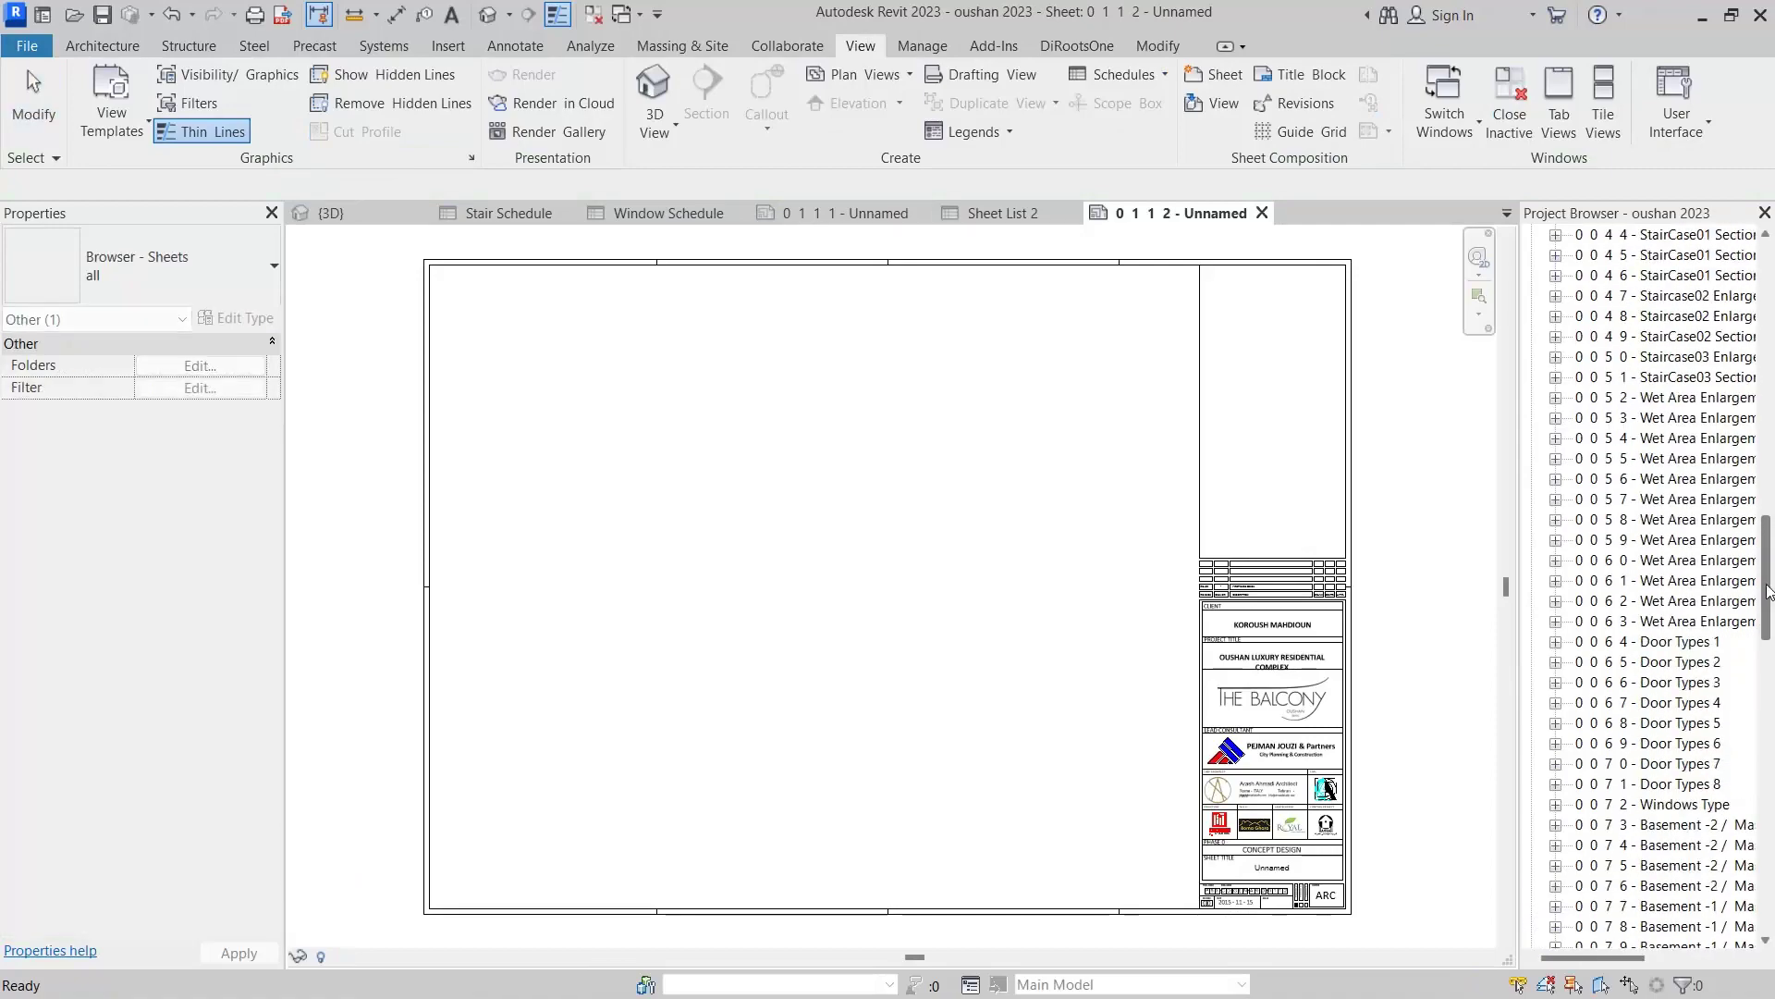